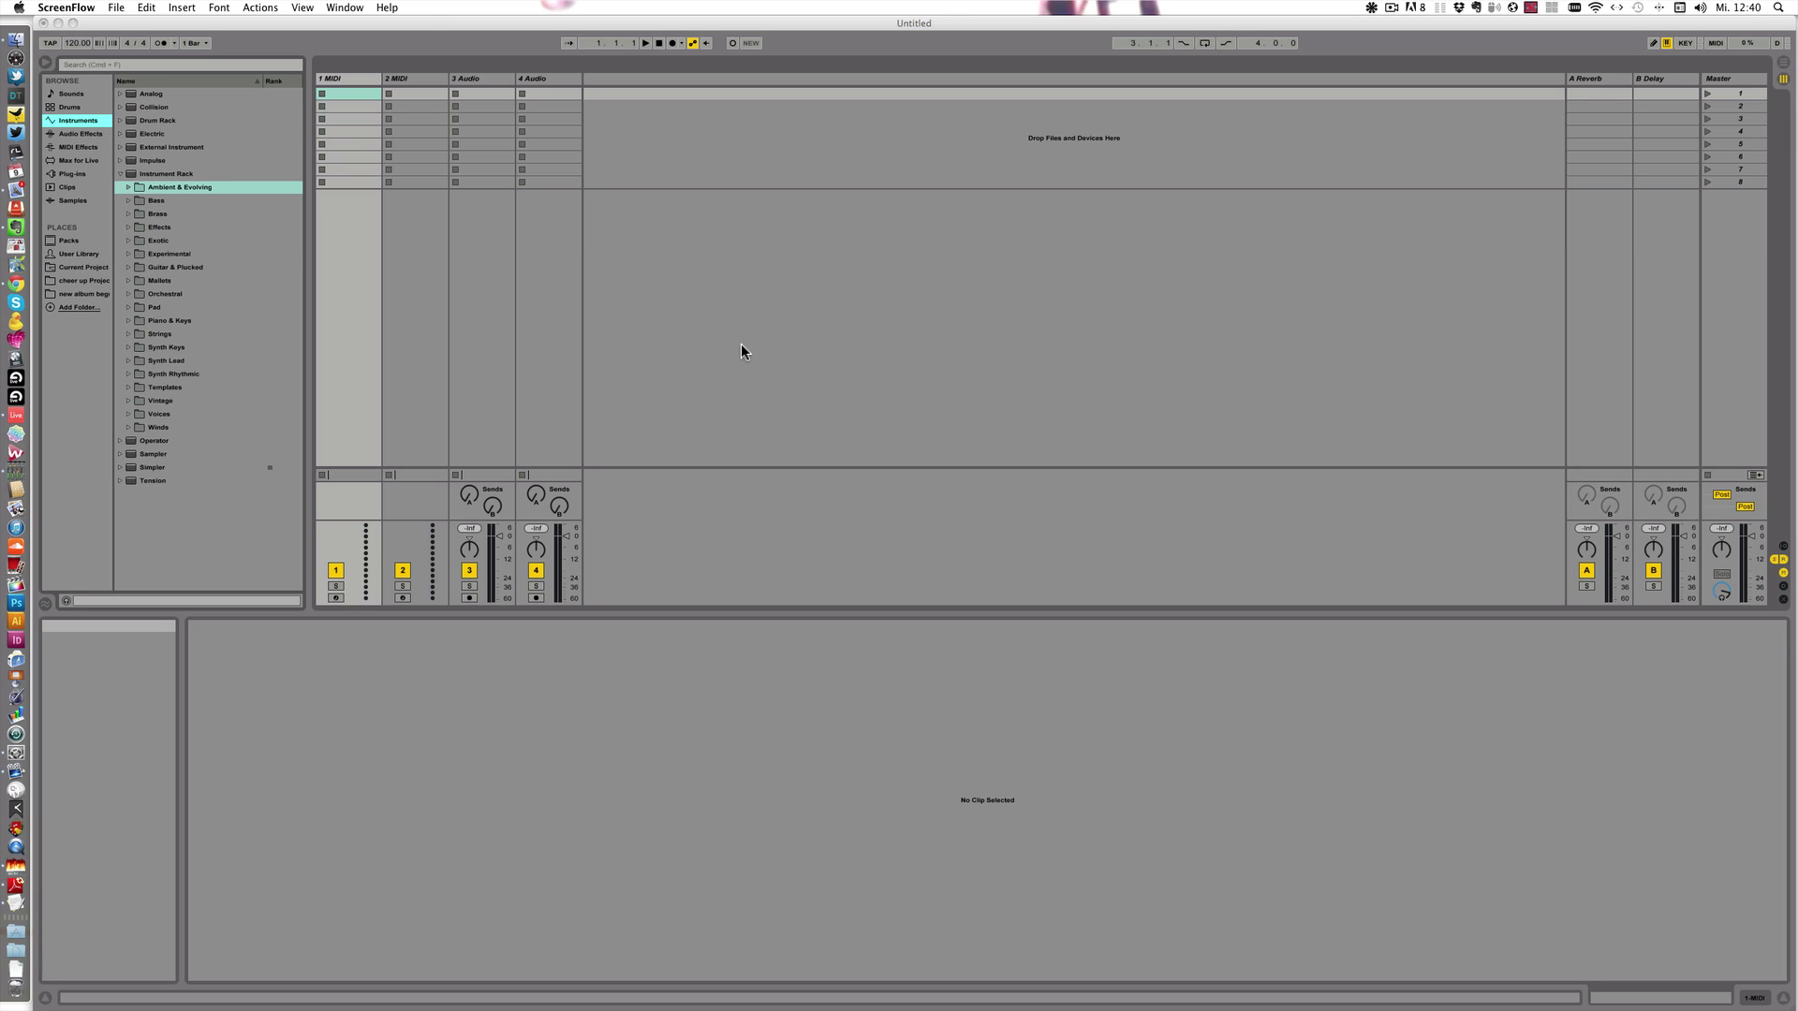
Load 06 Funny Little Man.mp3 from the Come To Daddy [EP] folder into Live's first clip slot.
key("super+Tab")
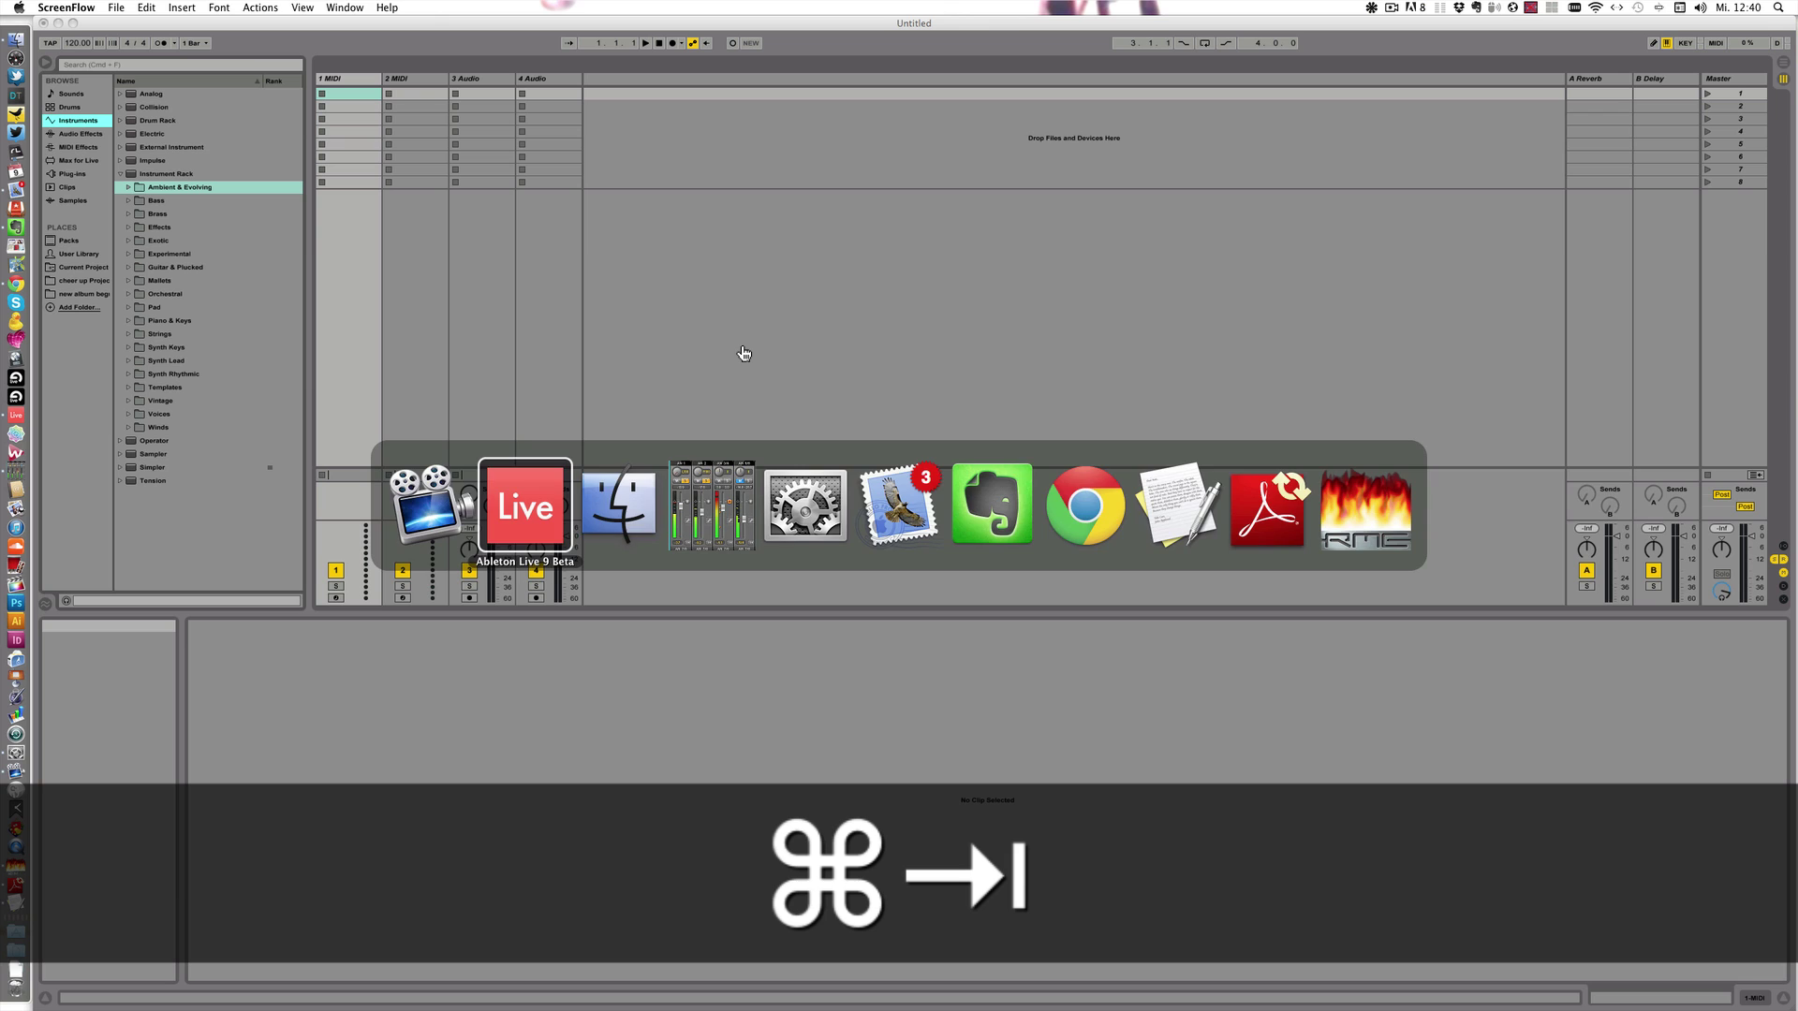
key("super+Tab")
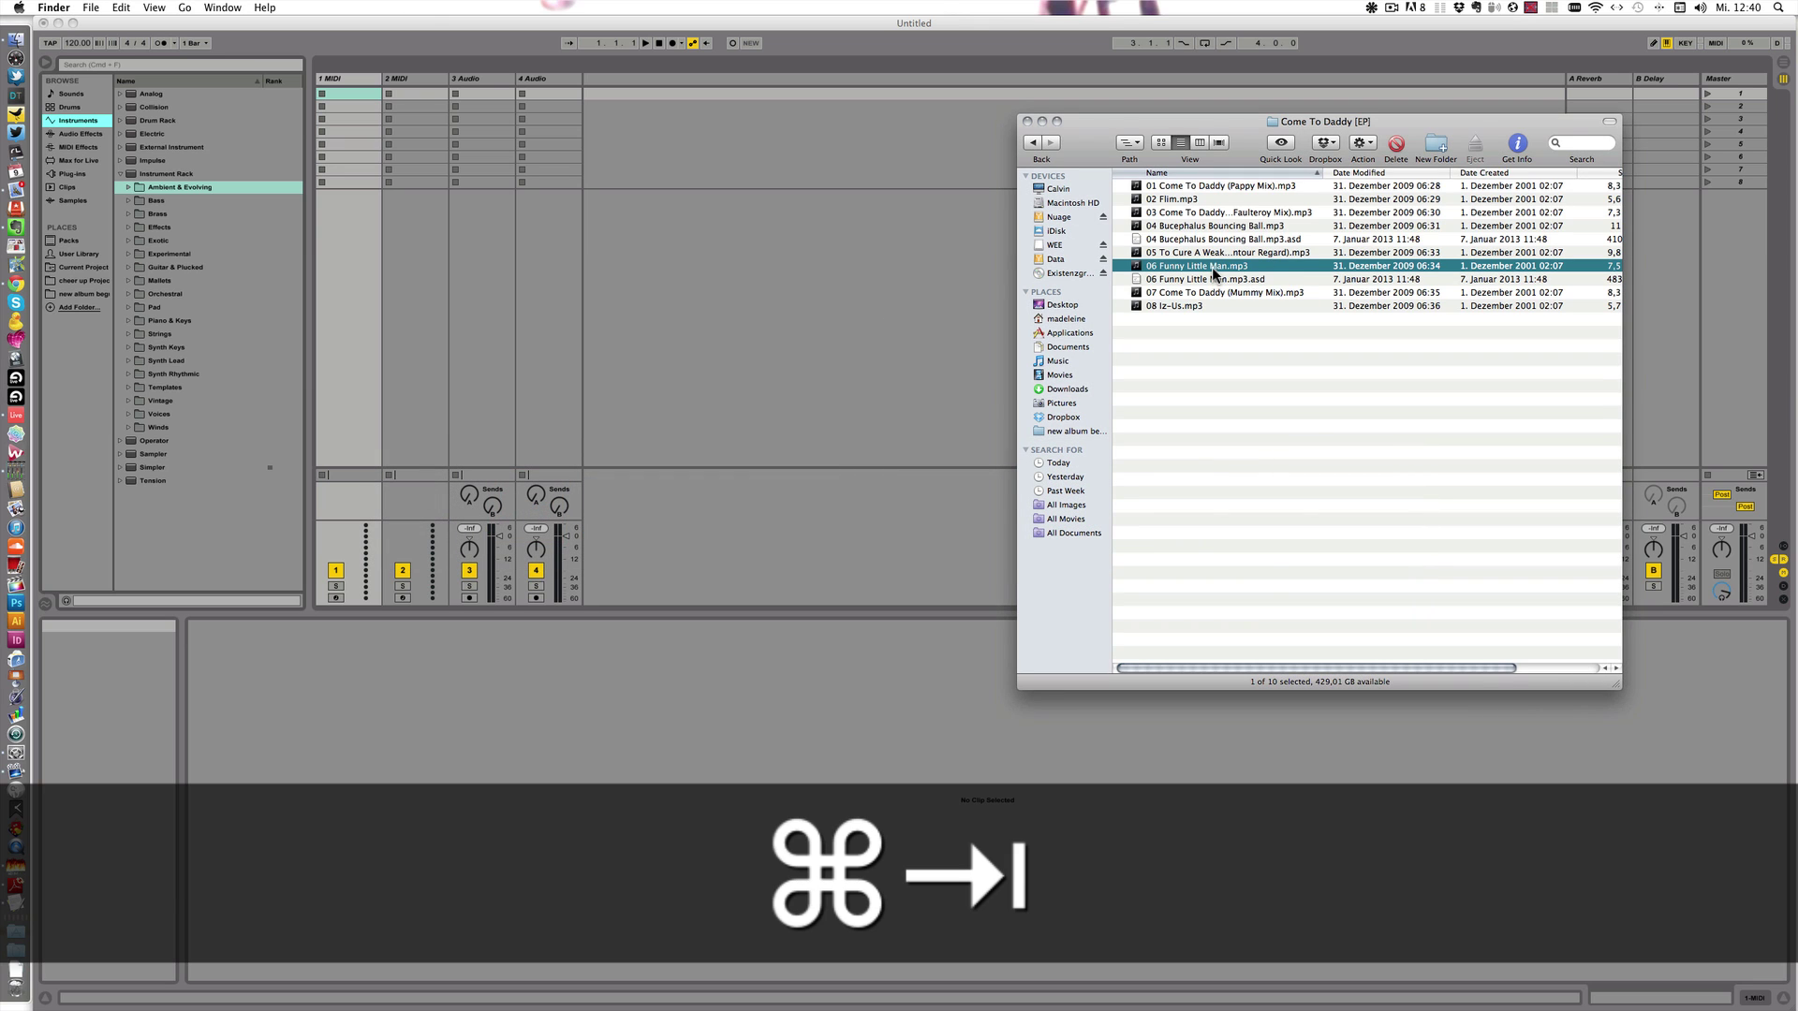
left_click_drag(1212, 267, 355, 93)
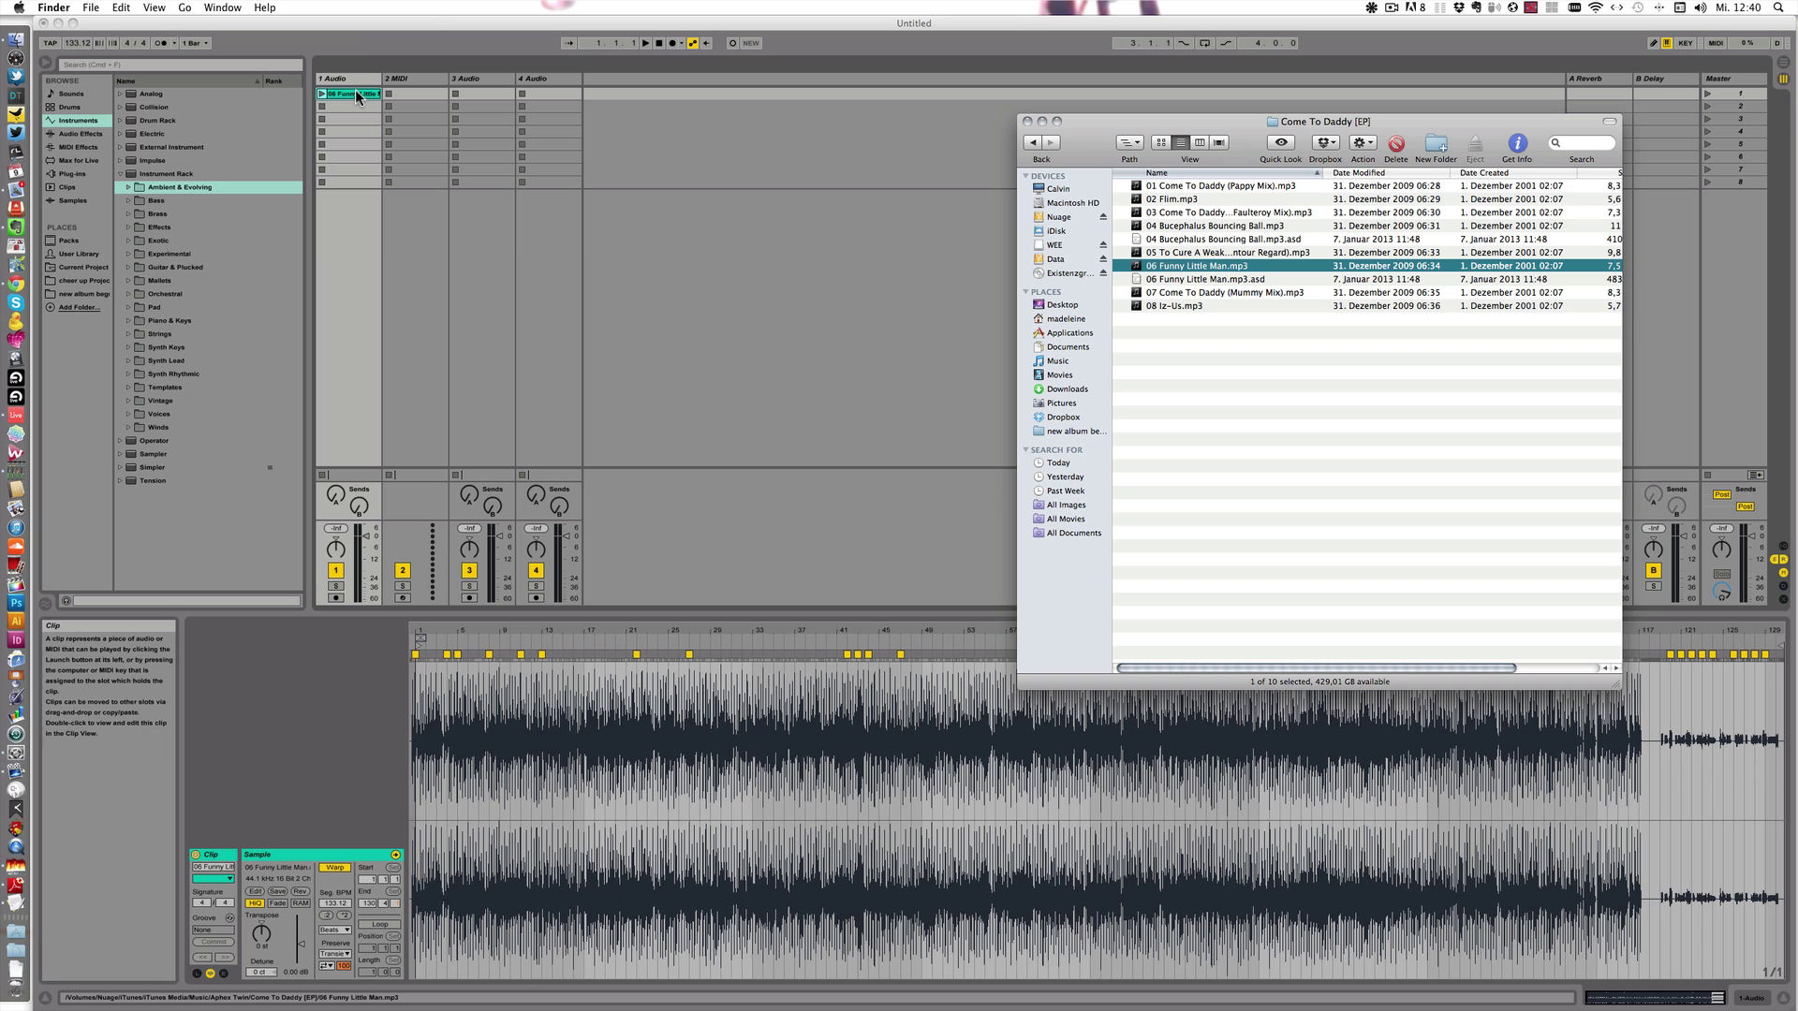
left_click(355, 35)
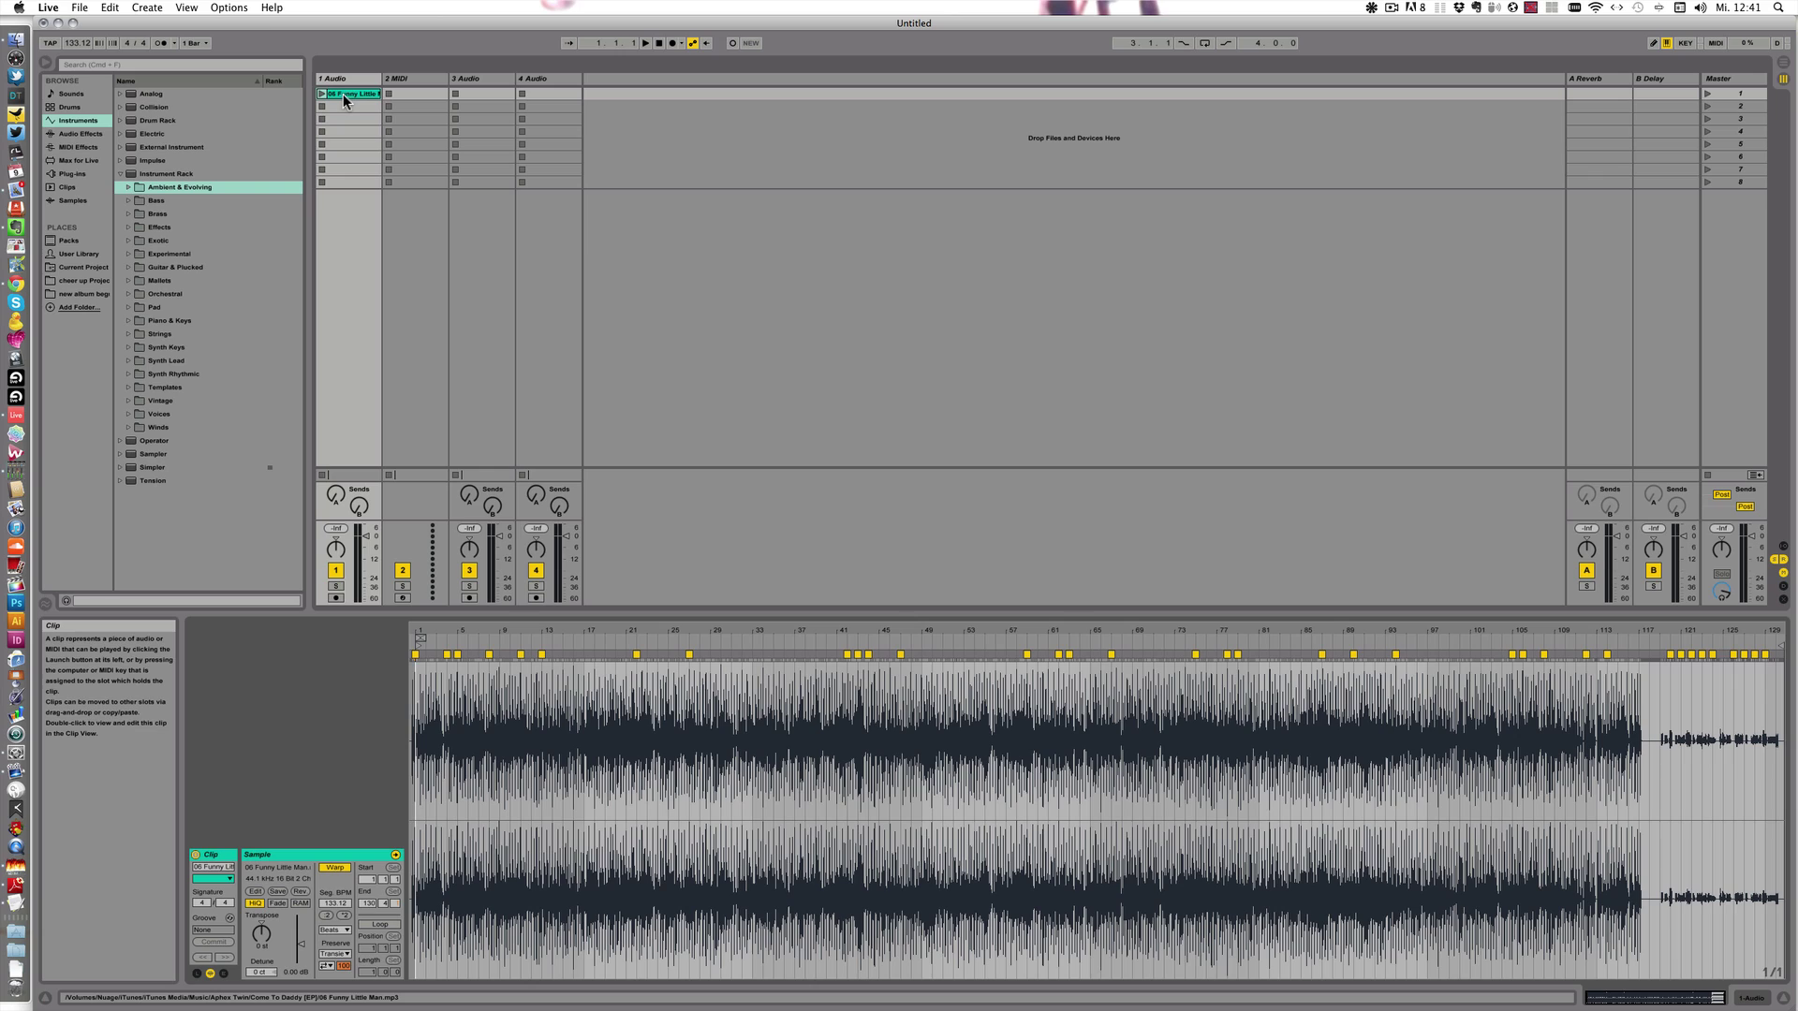
Warp the drum loop from its first transient, starting at 133.12 BPM.
right_click(341, 93)
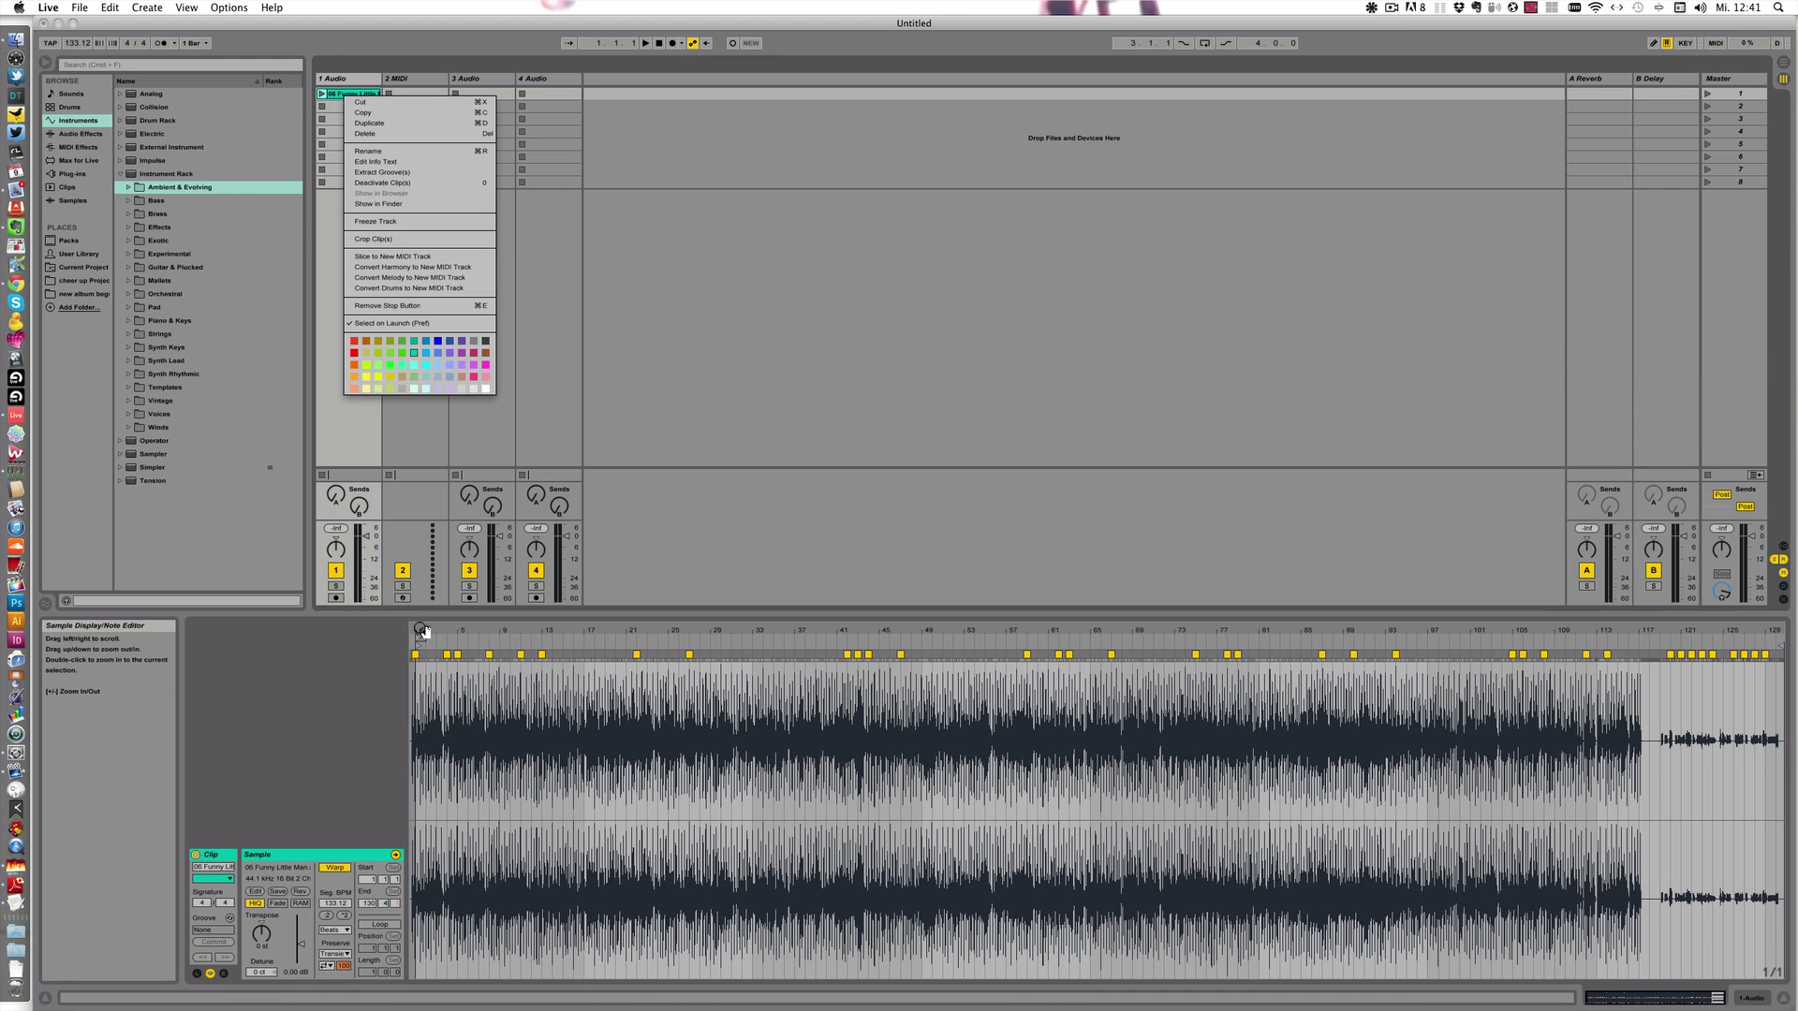
left_click(418, 628)
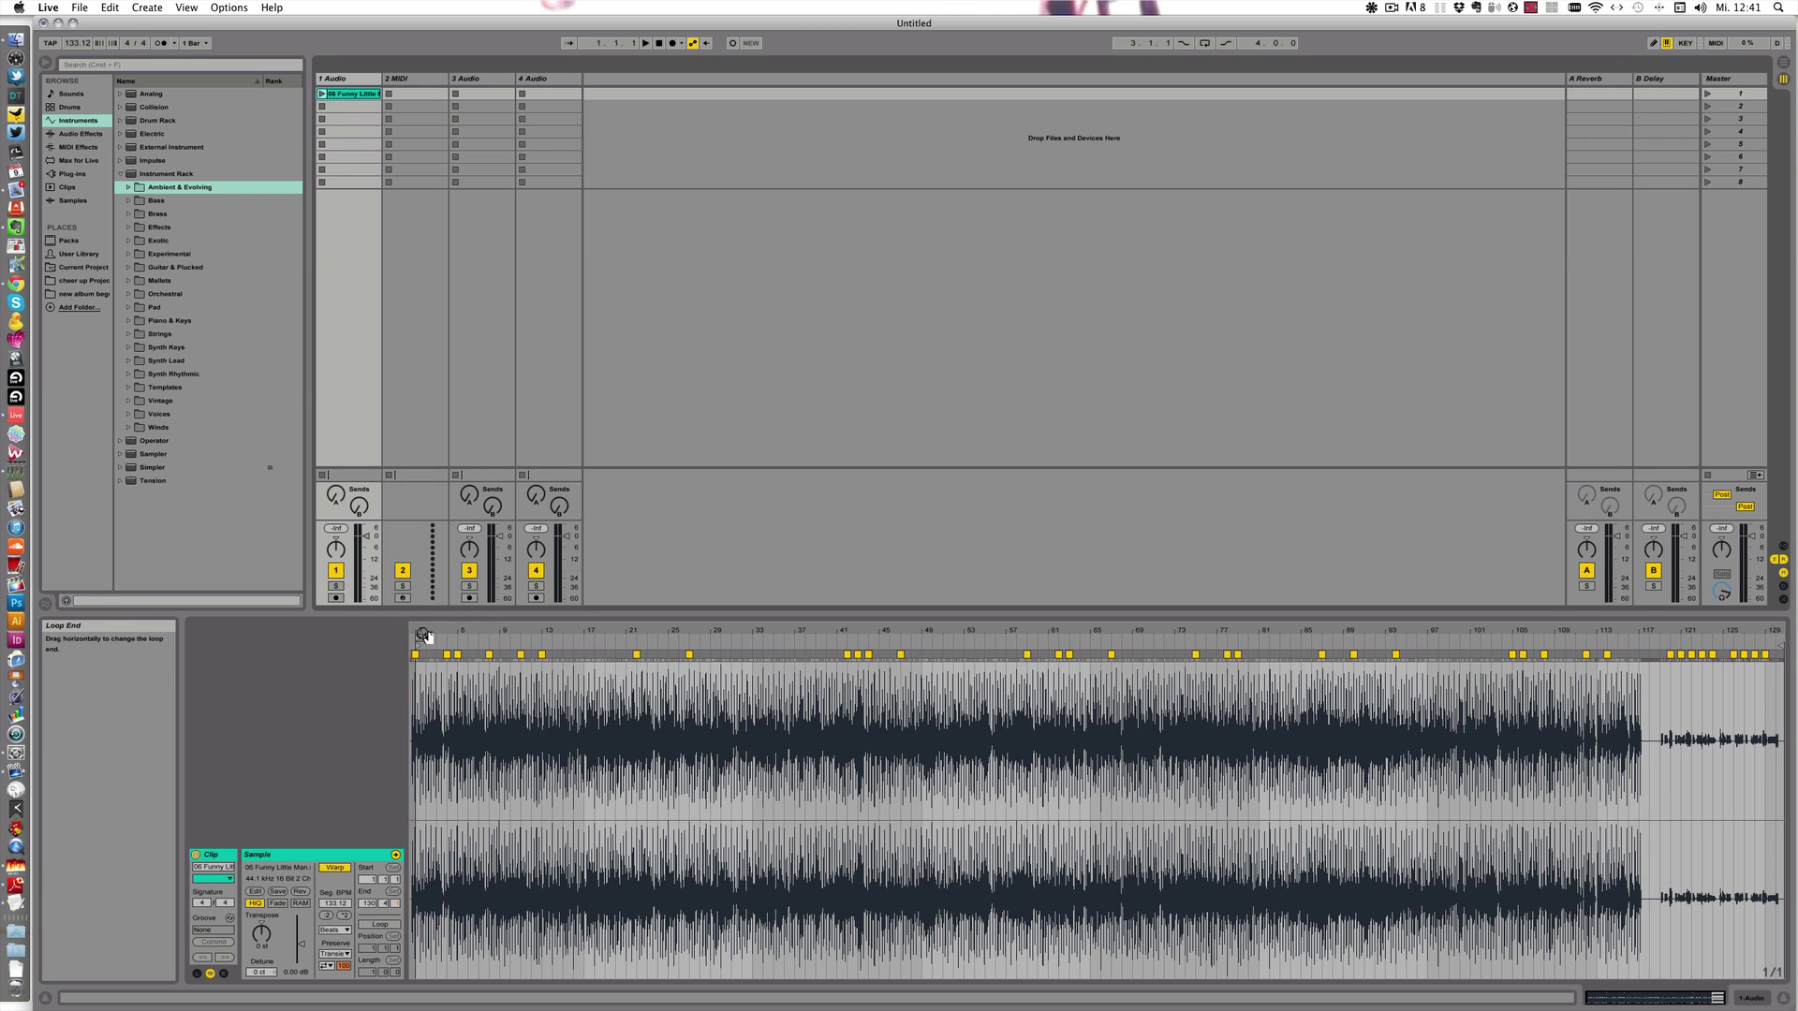
left_click_drag(420, 640, 423, 712)
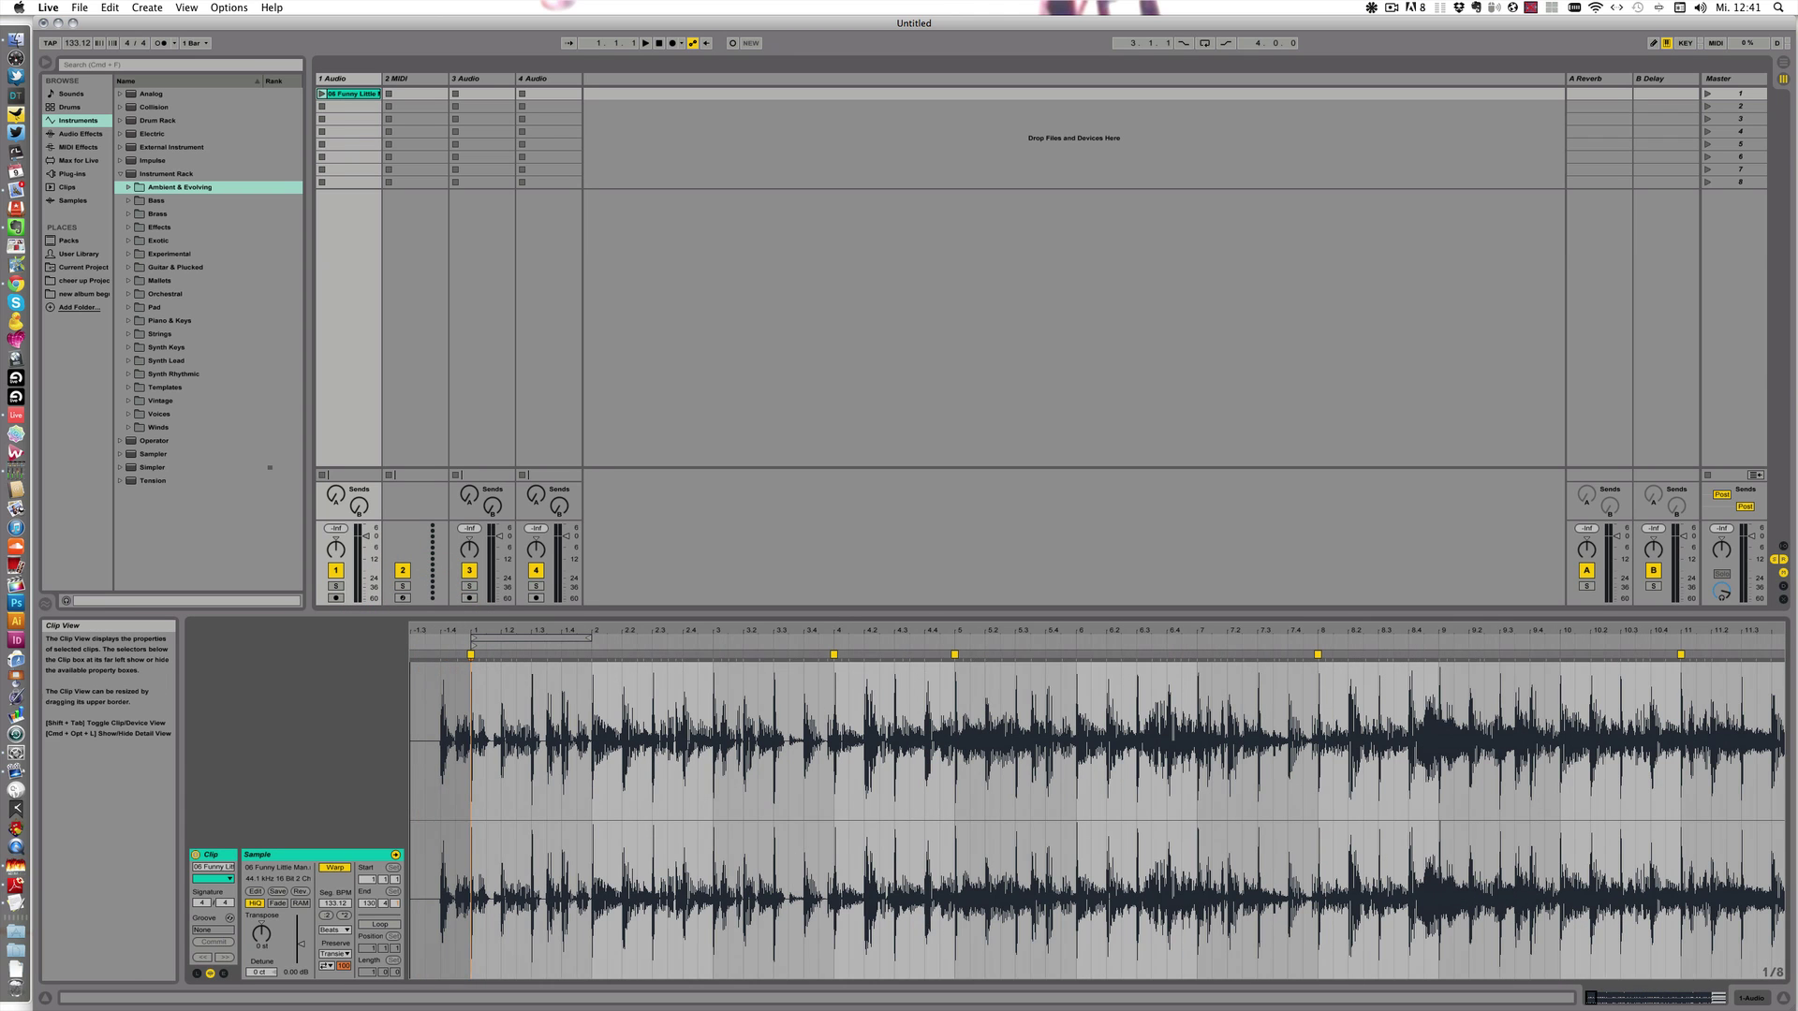
right_click(440, 658)
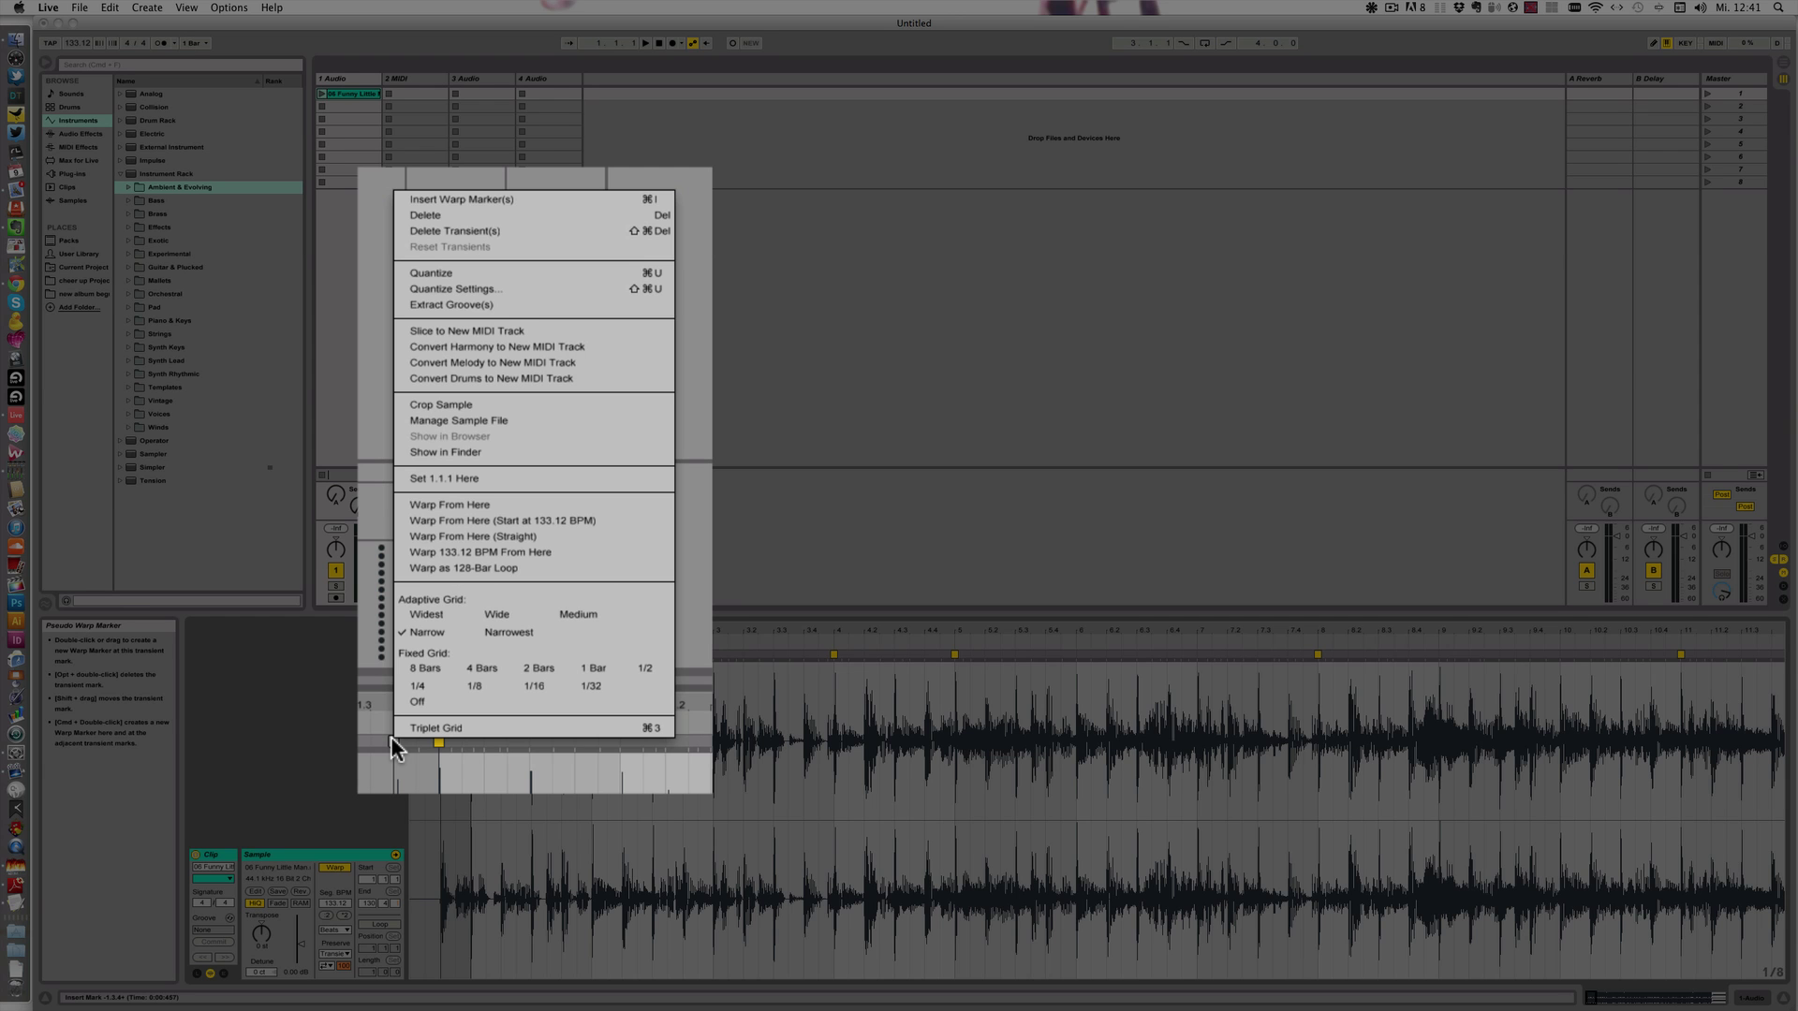
left_click(485, 506)
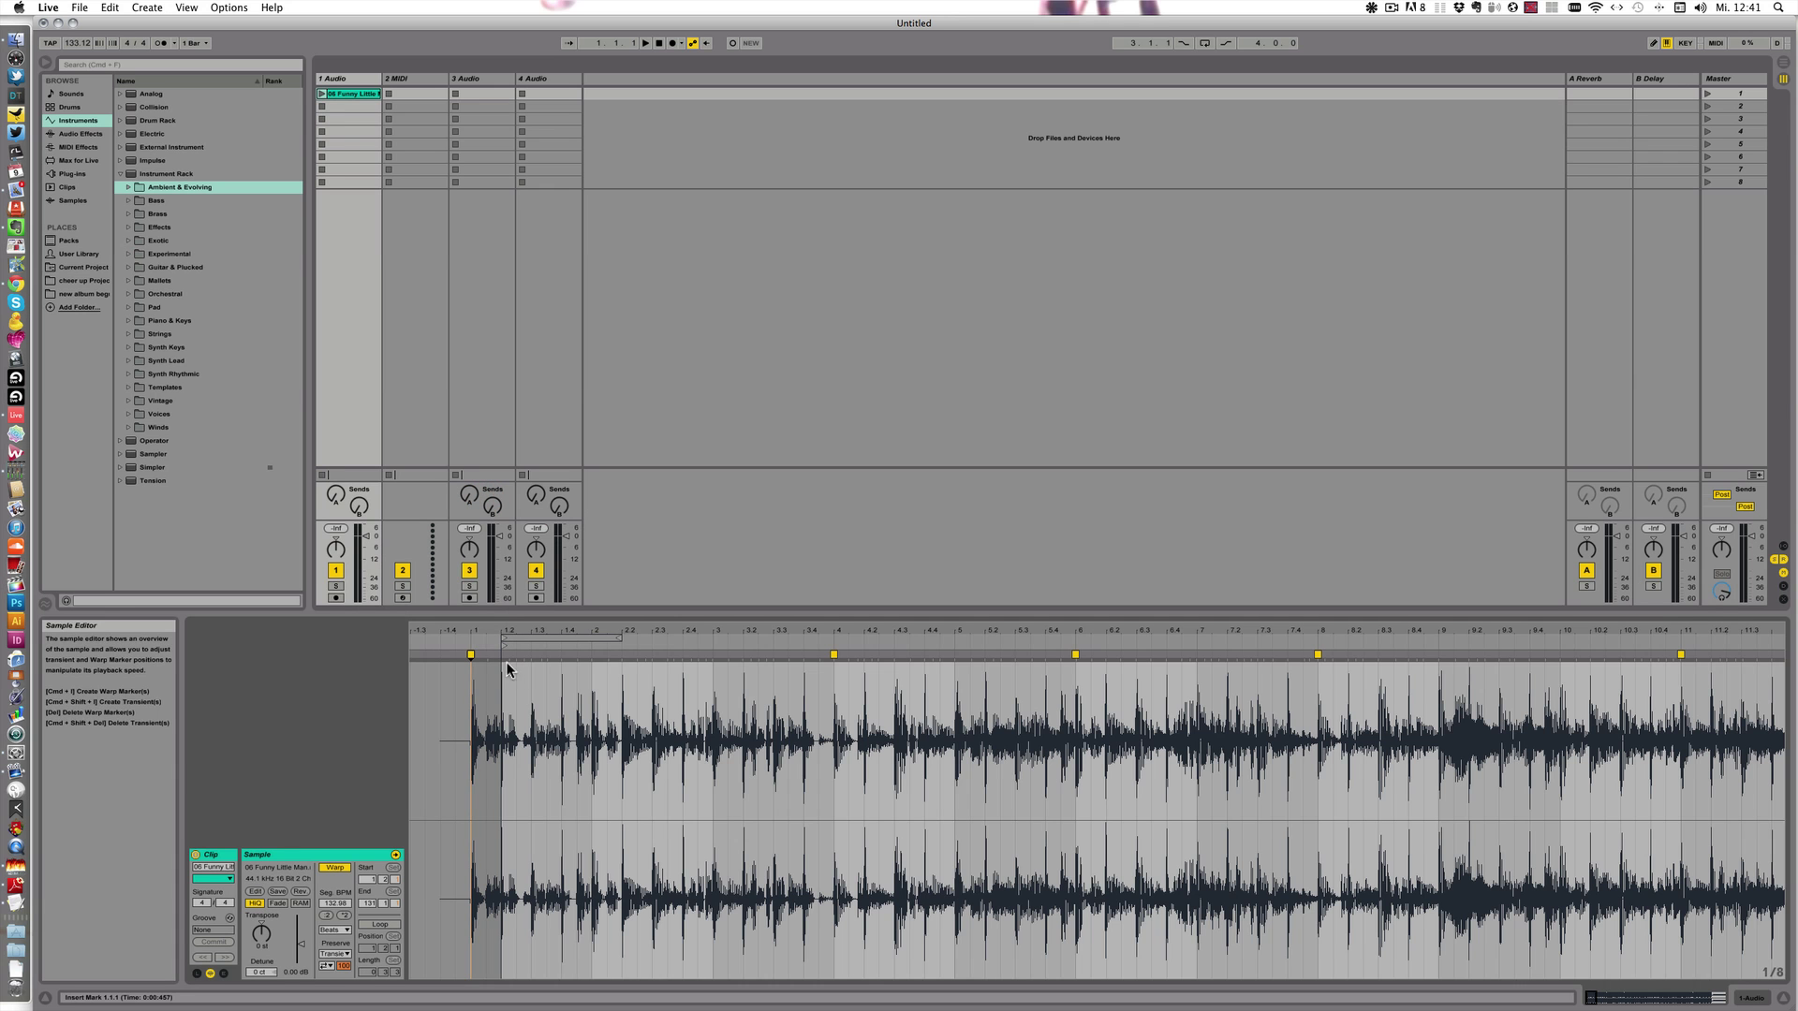
Move the loop start to bar 1, play the clip, and extend the loop toward bar 5.
left_click_drag(494, 640, 474, 646)
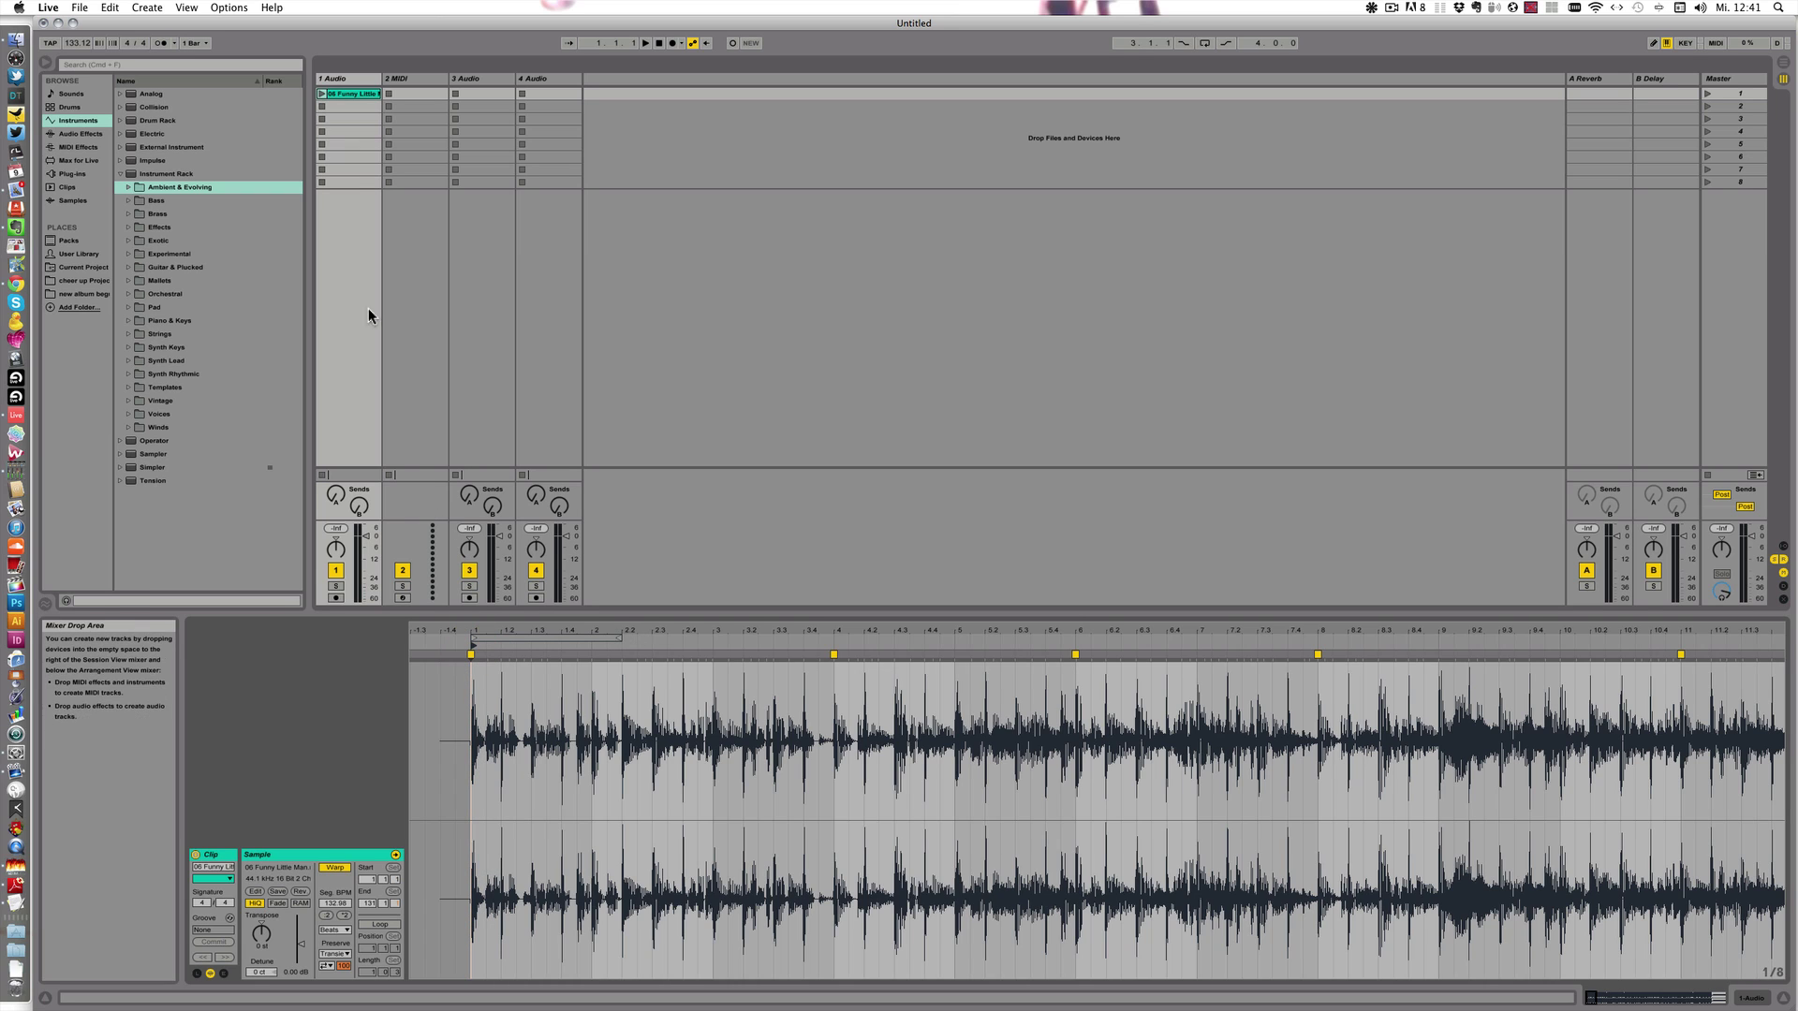
left_click(321, 94)
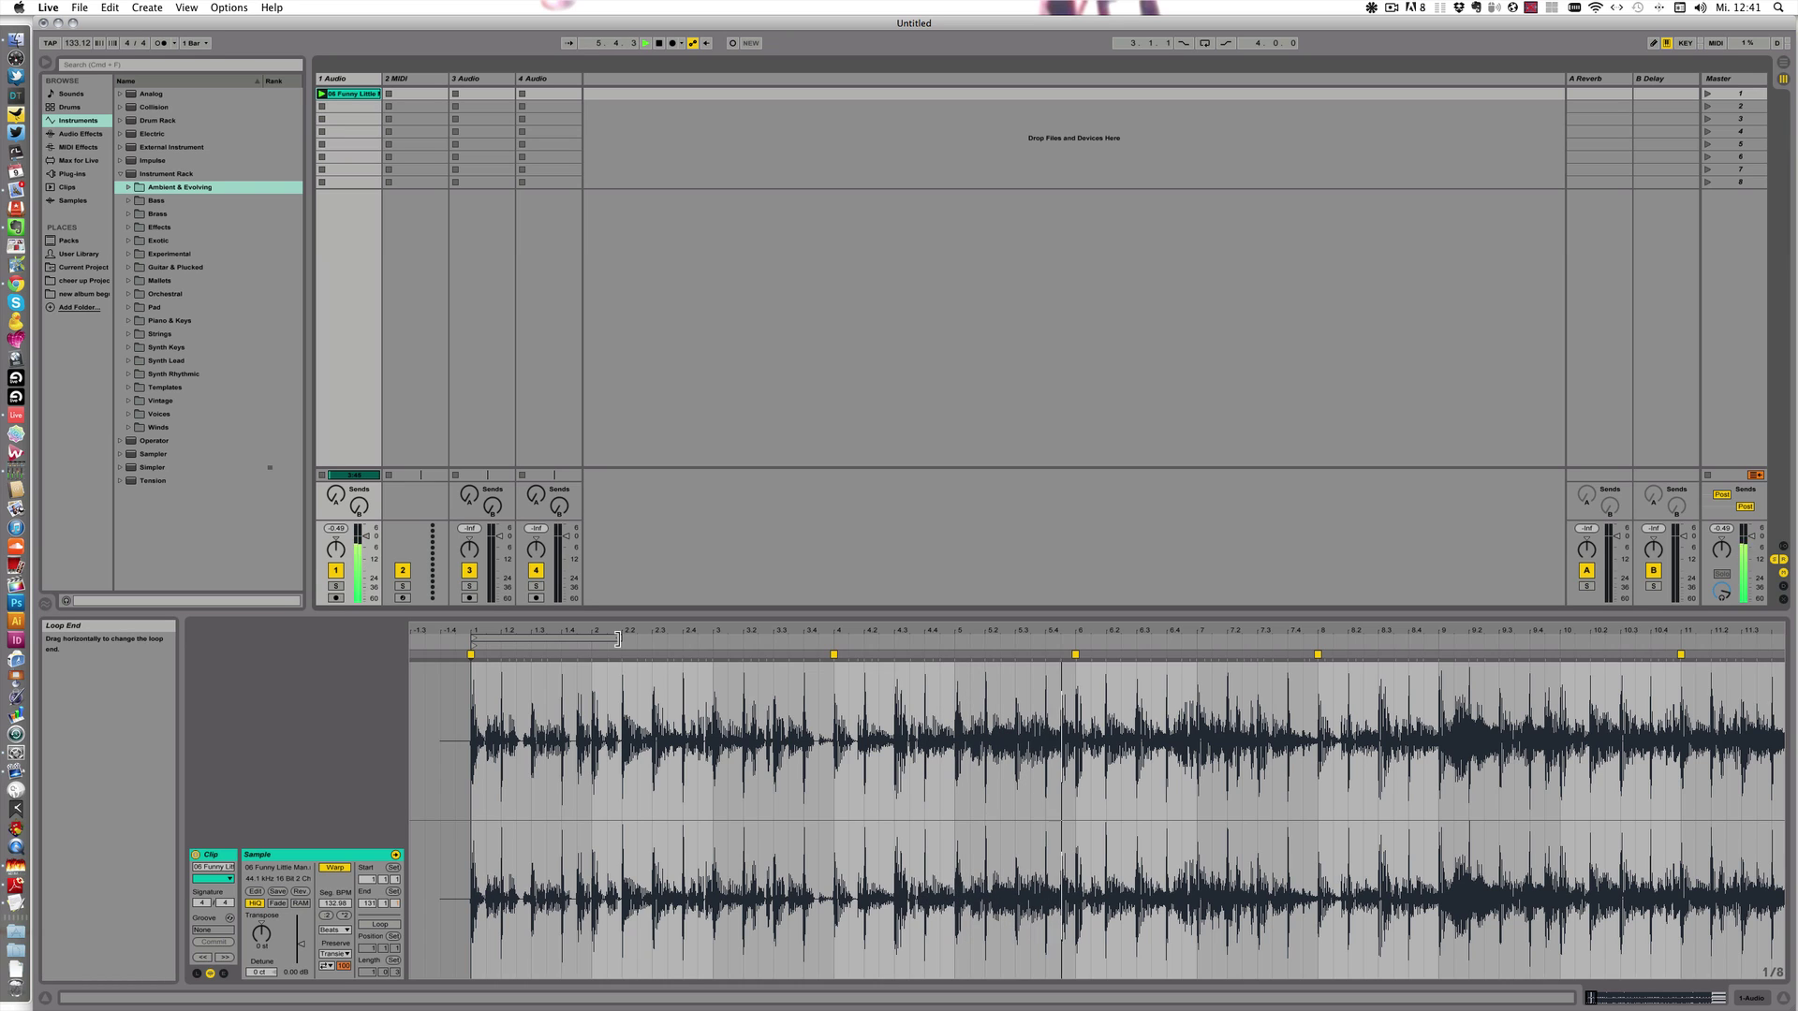
left_click_drag(617, 639, 950, 638)
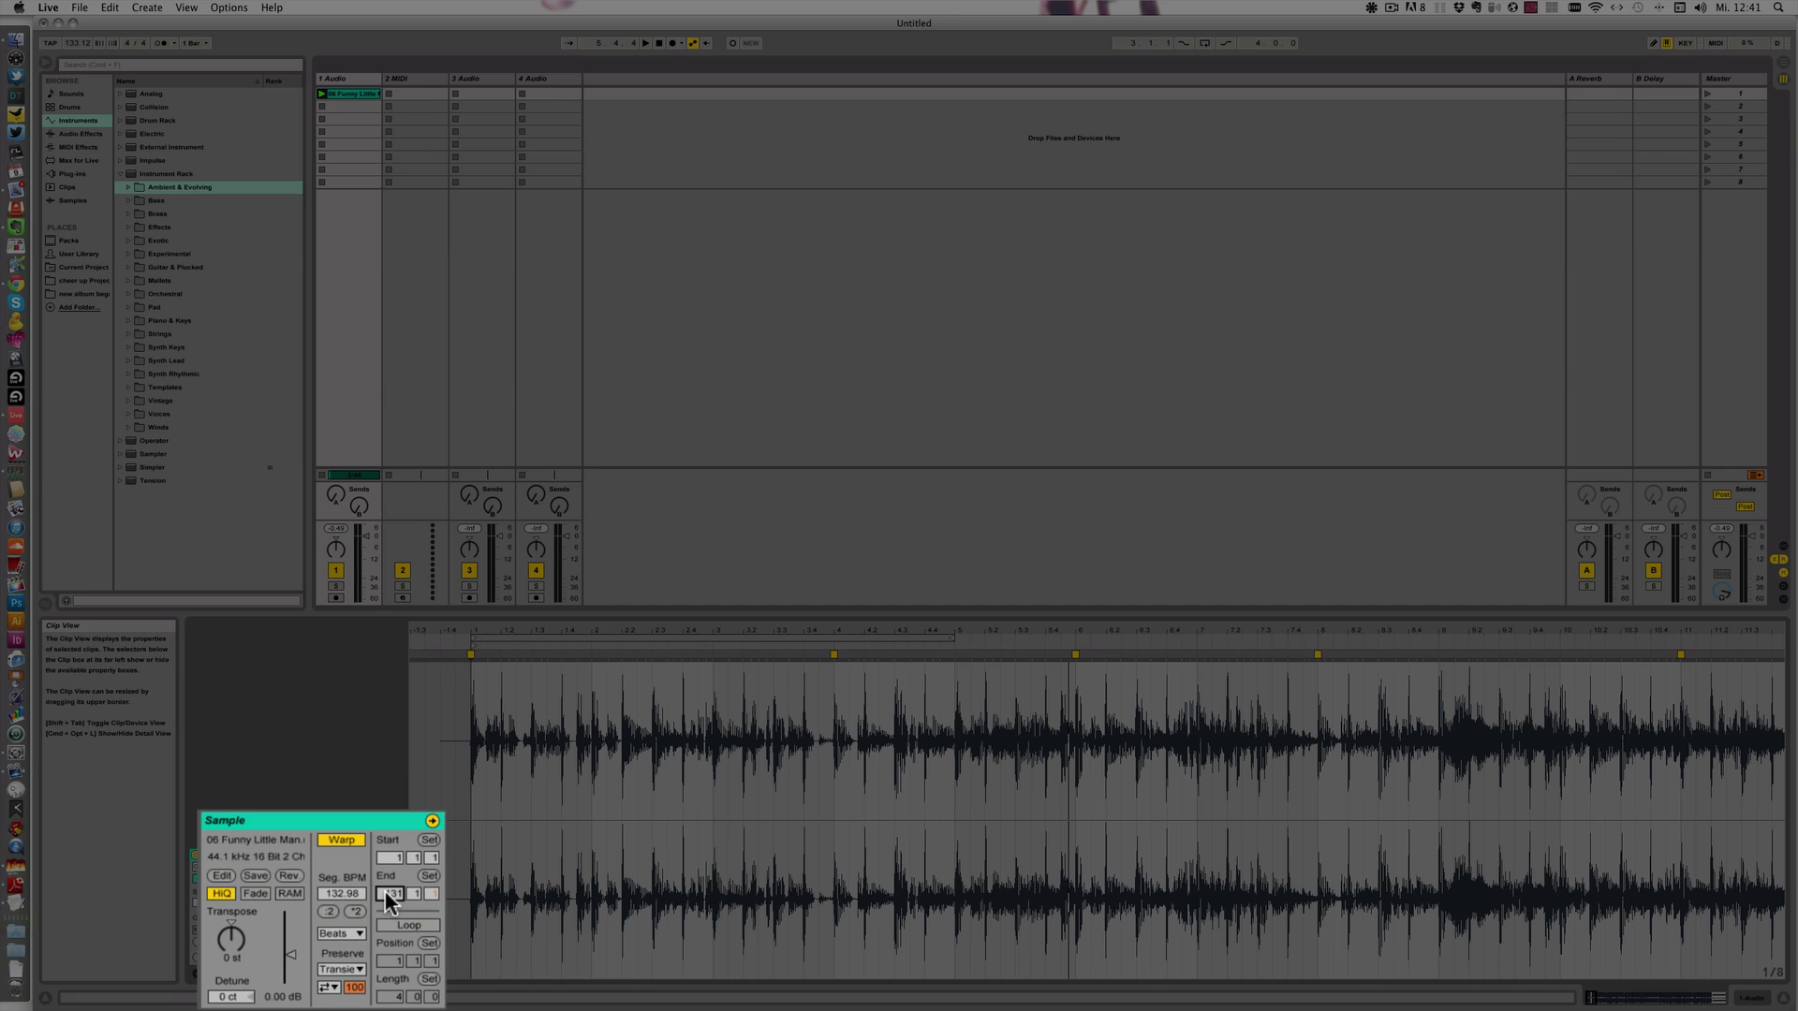
Set the Sample box End bar to 5.
type("5")
key("Return")
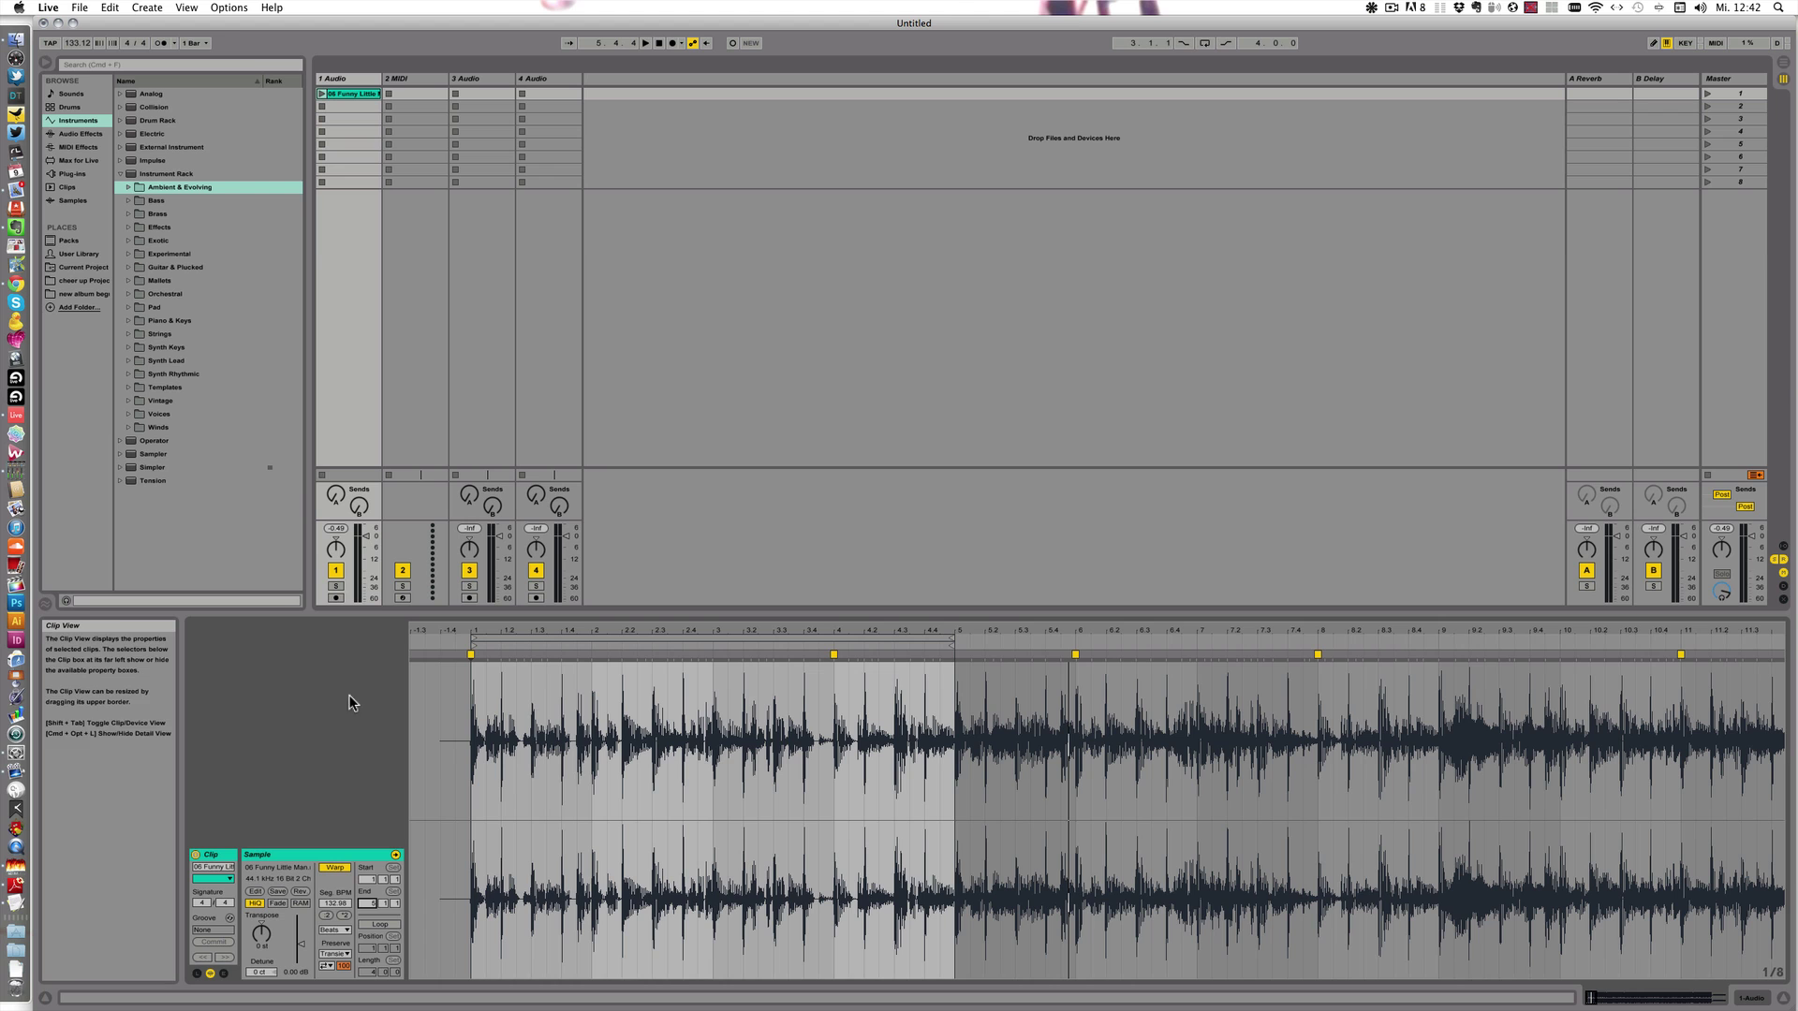
Convert the audio clip's drums to a new Drums to MIDI track.
left_click(349, 93)
right_click(349, 92)
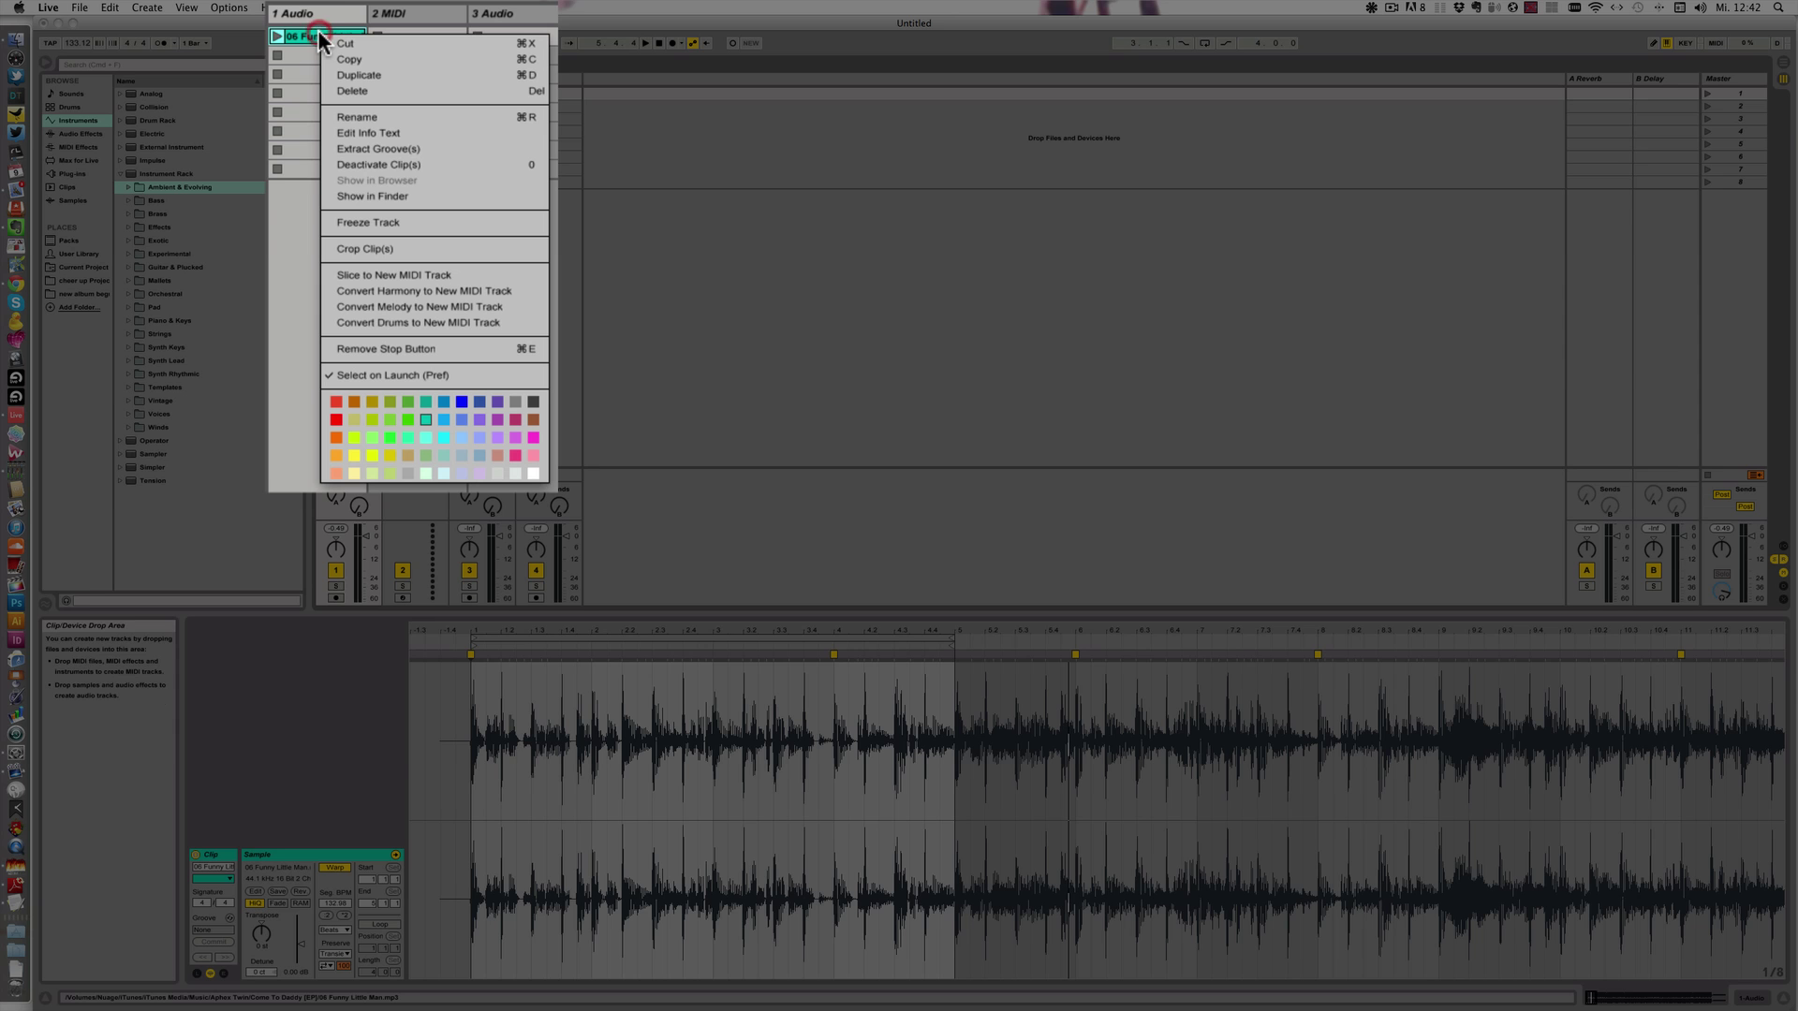
left_click(367, 322)
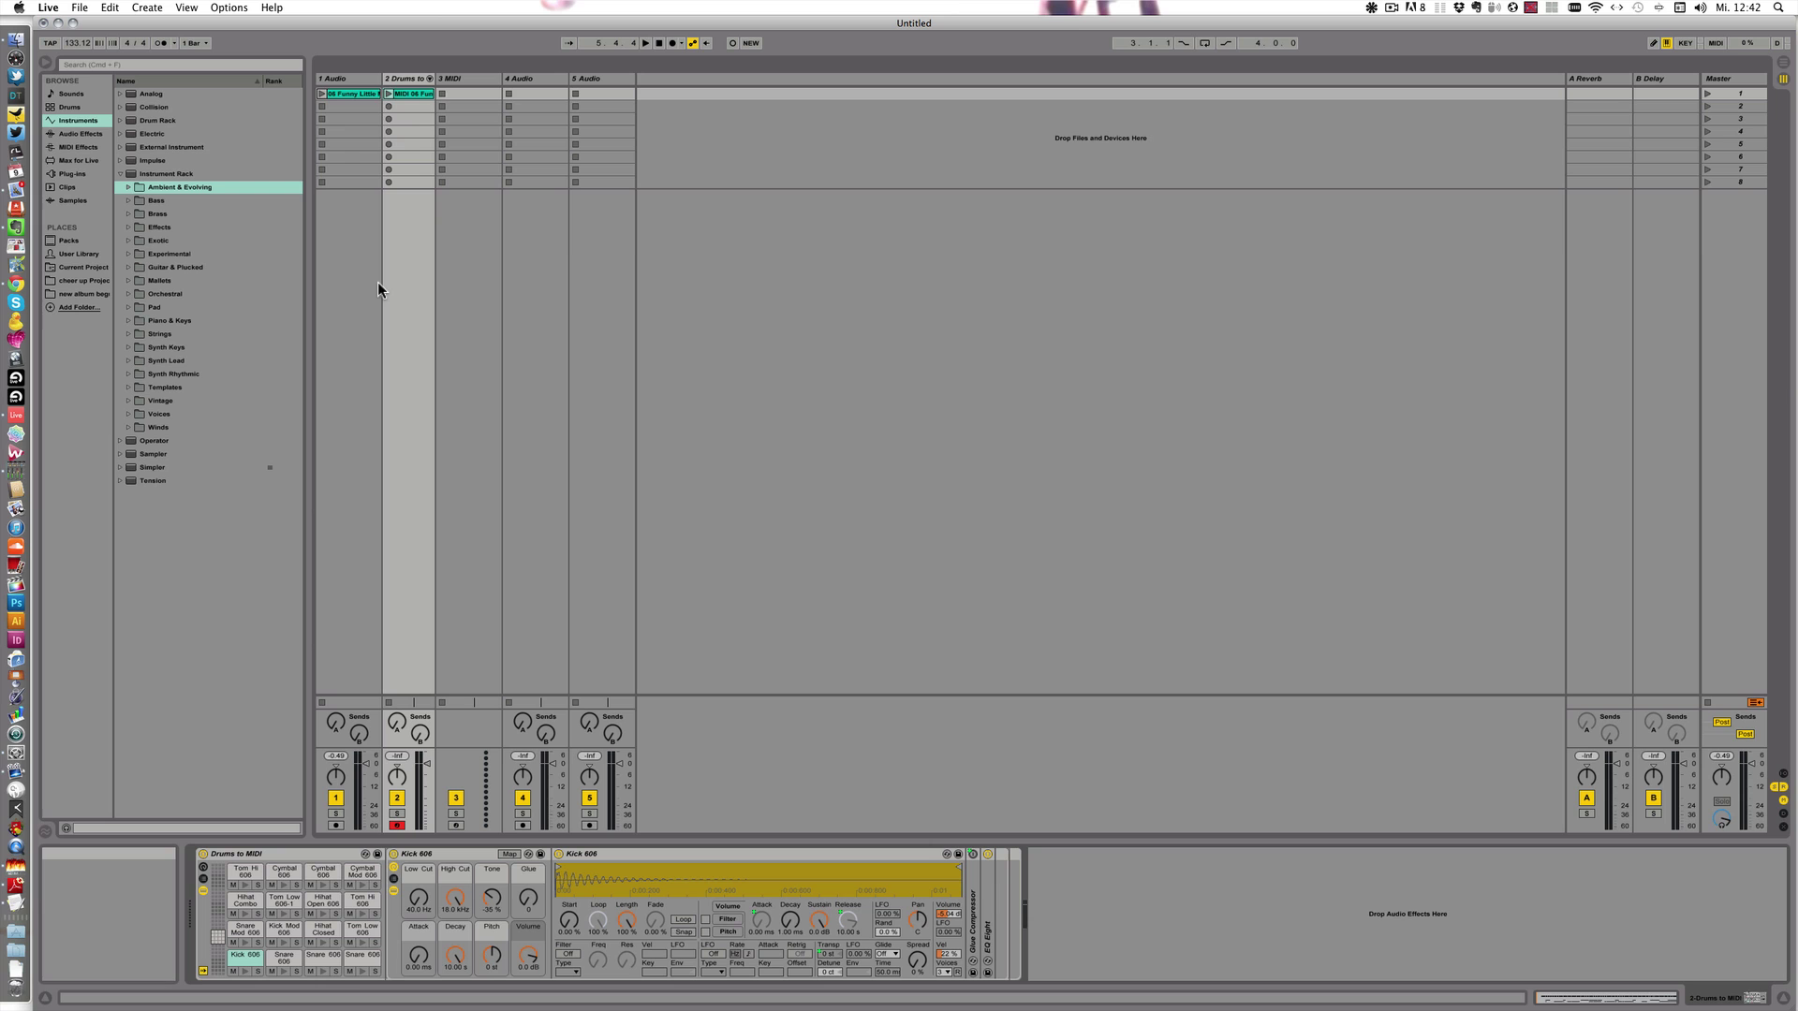
Open the converted MIDI clip in the Note Editor.
left_click(398, 81)
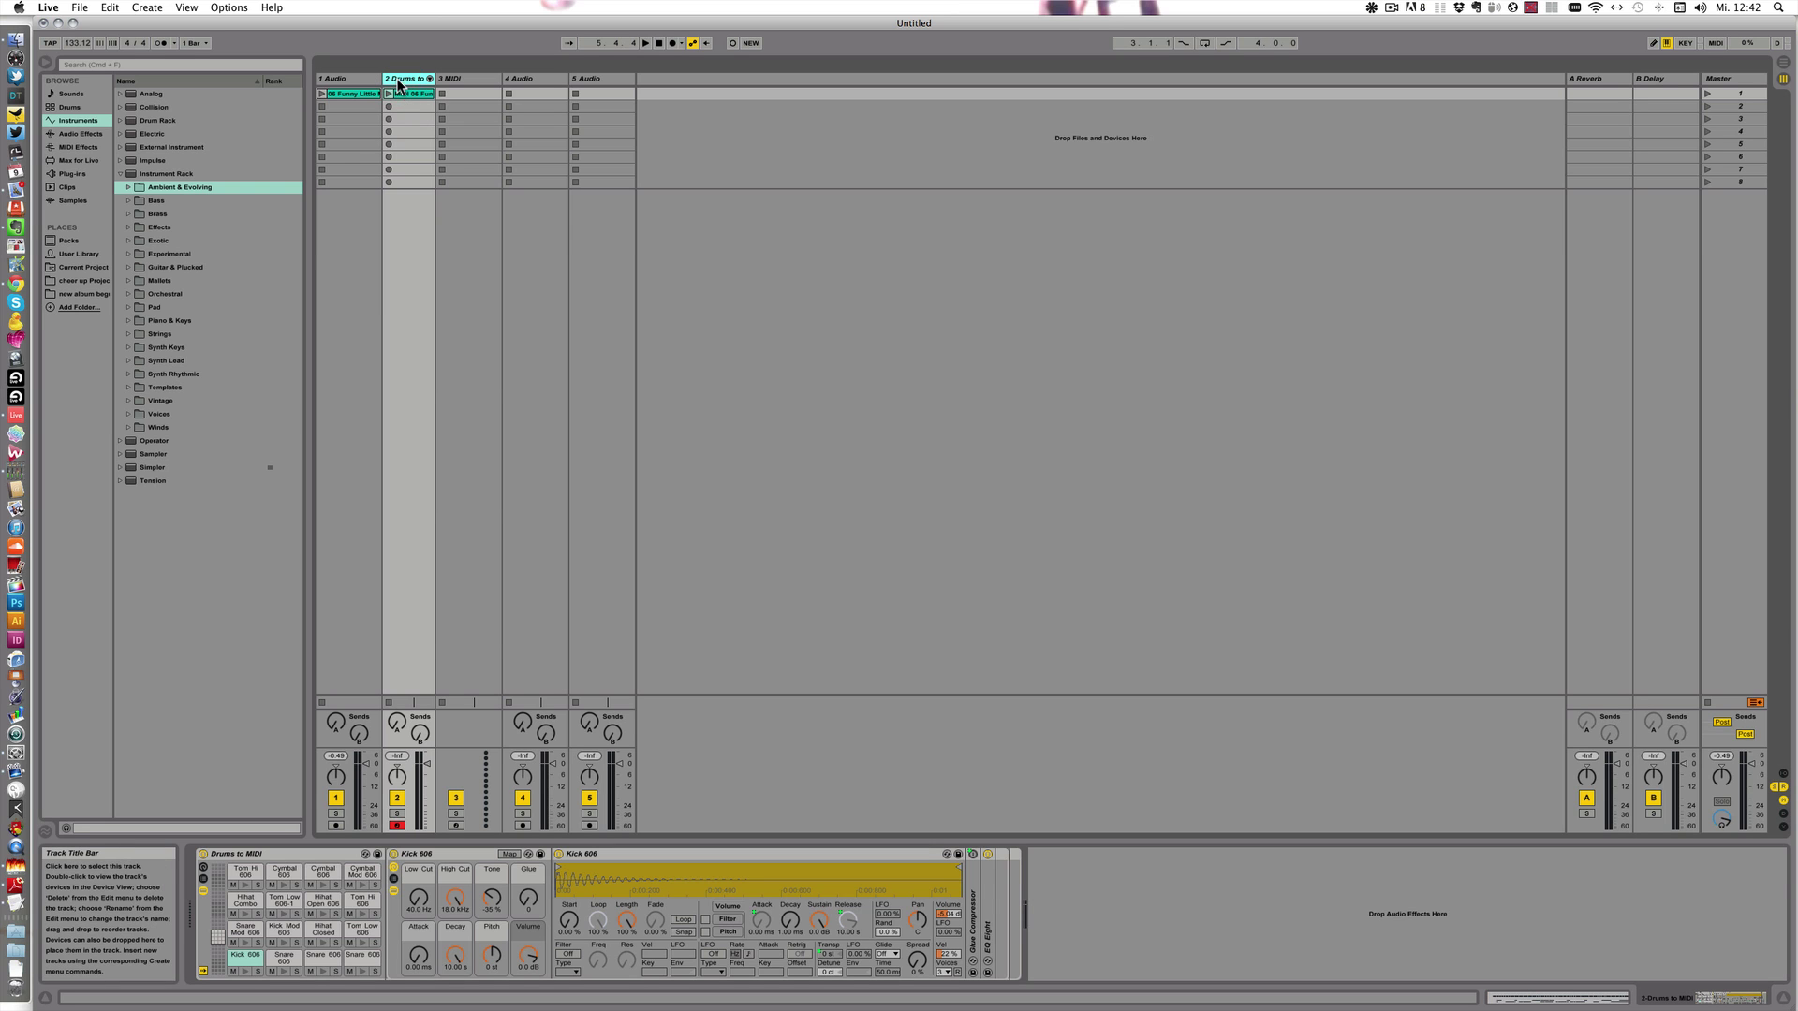
left_click(419, 94)
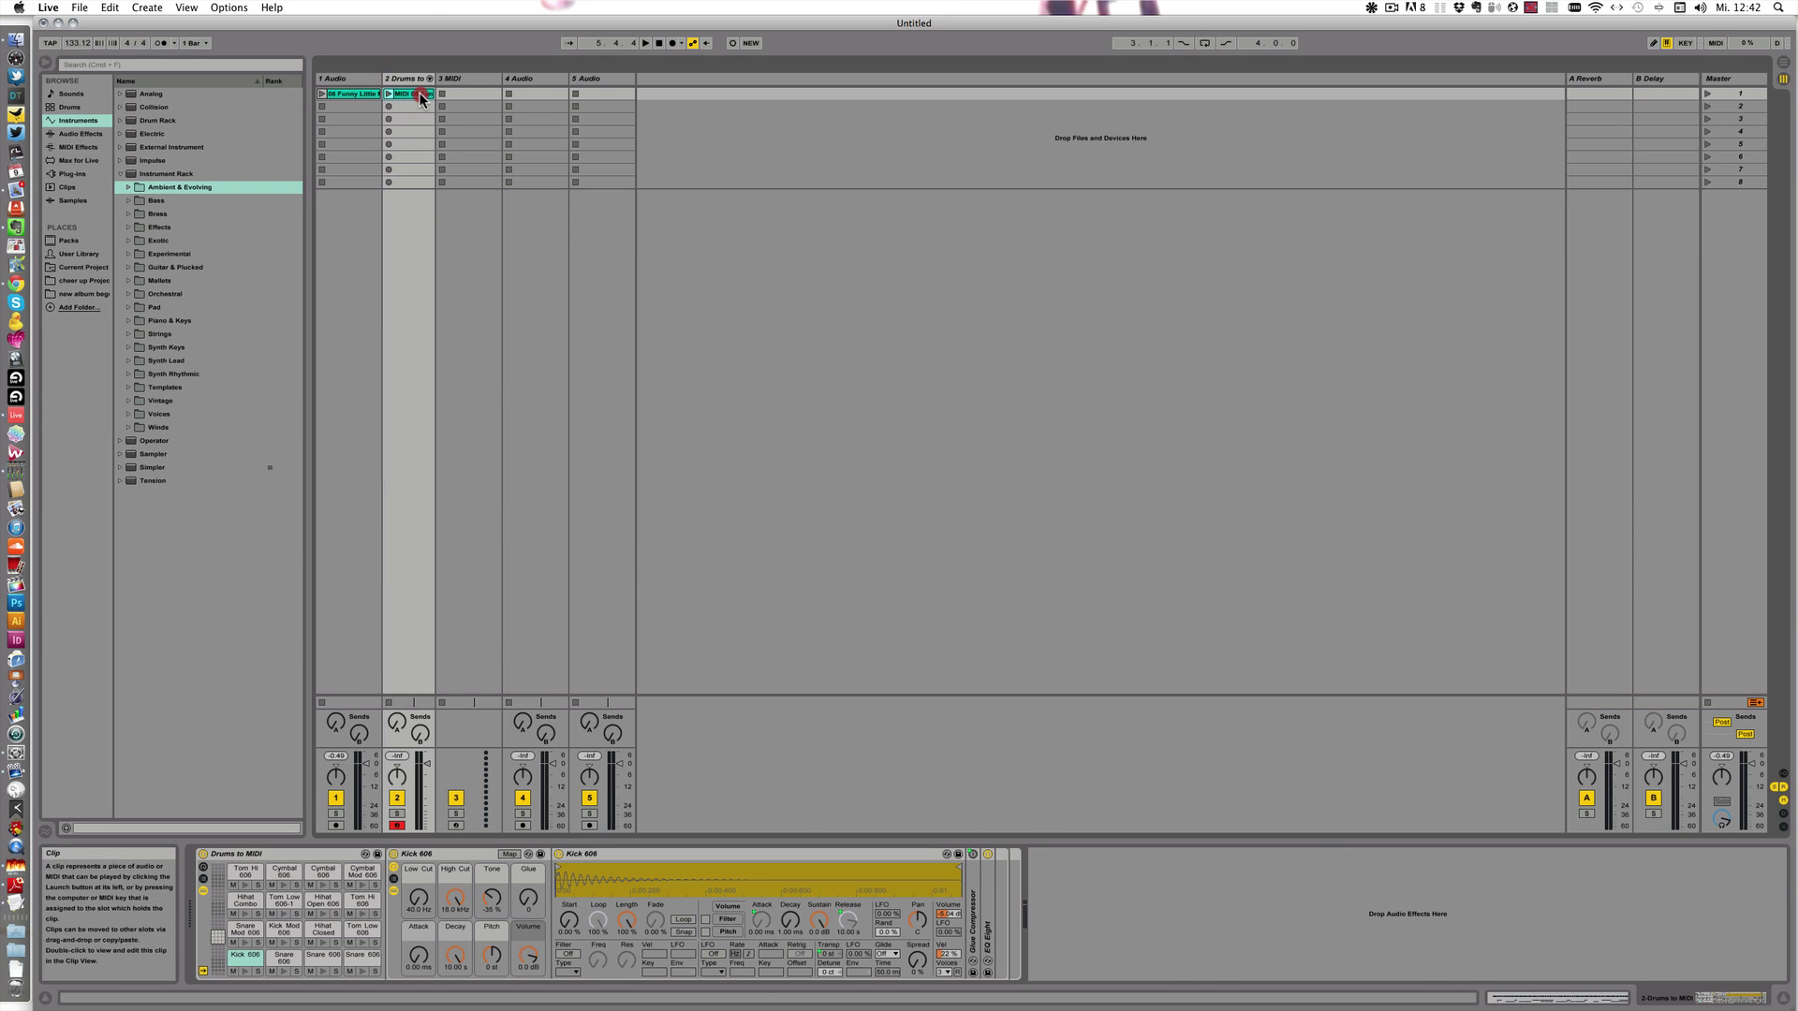
double_click(418, 94)
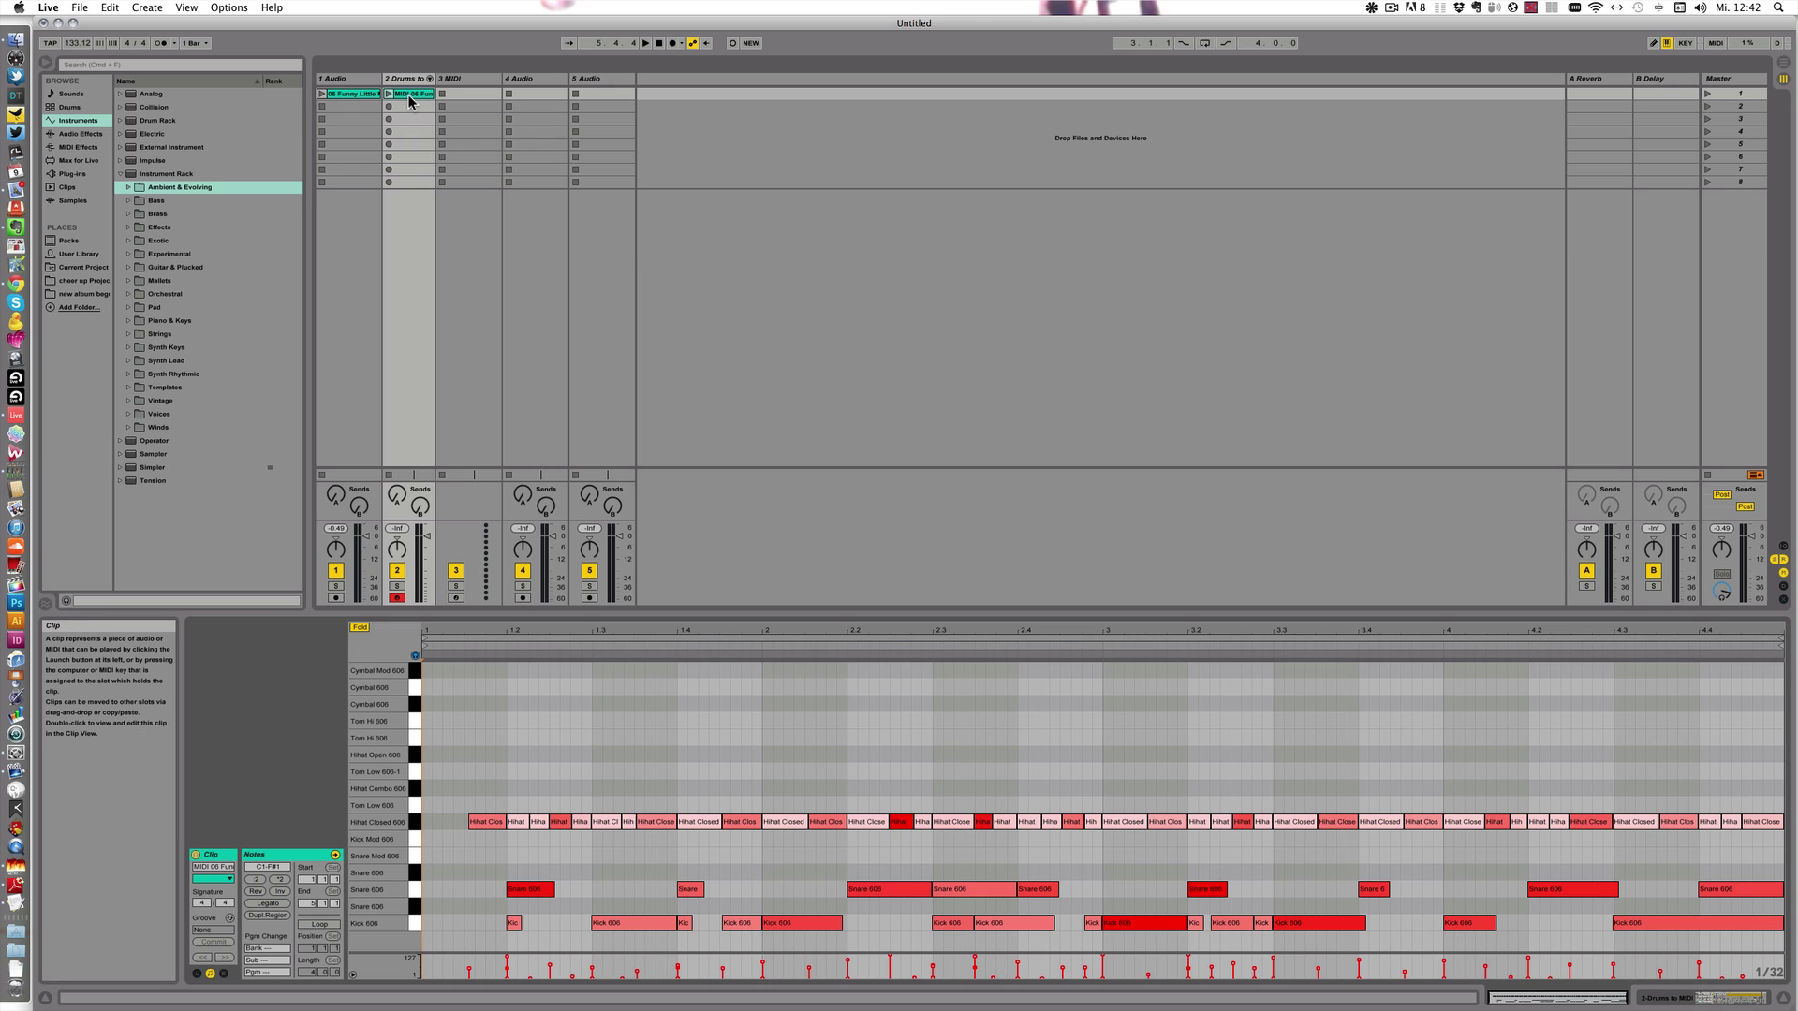
Disarm track 2, add a Kick 606 note at the clip's start, and enable Loop.
left_click(397, 598)
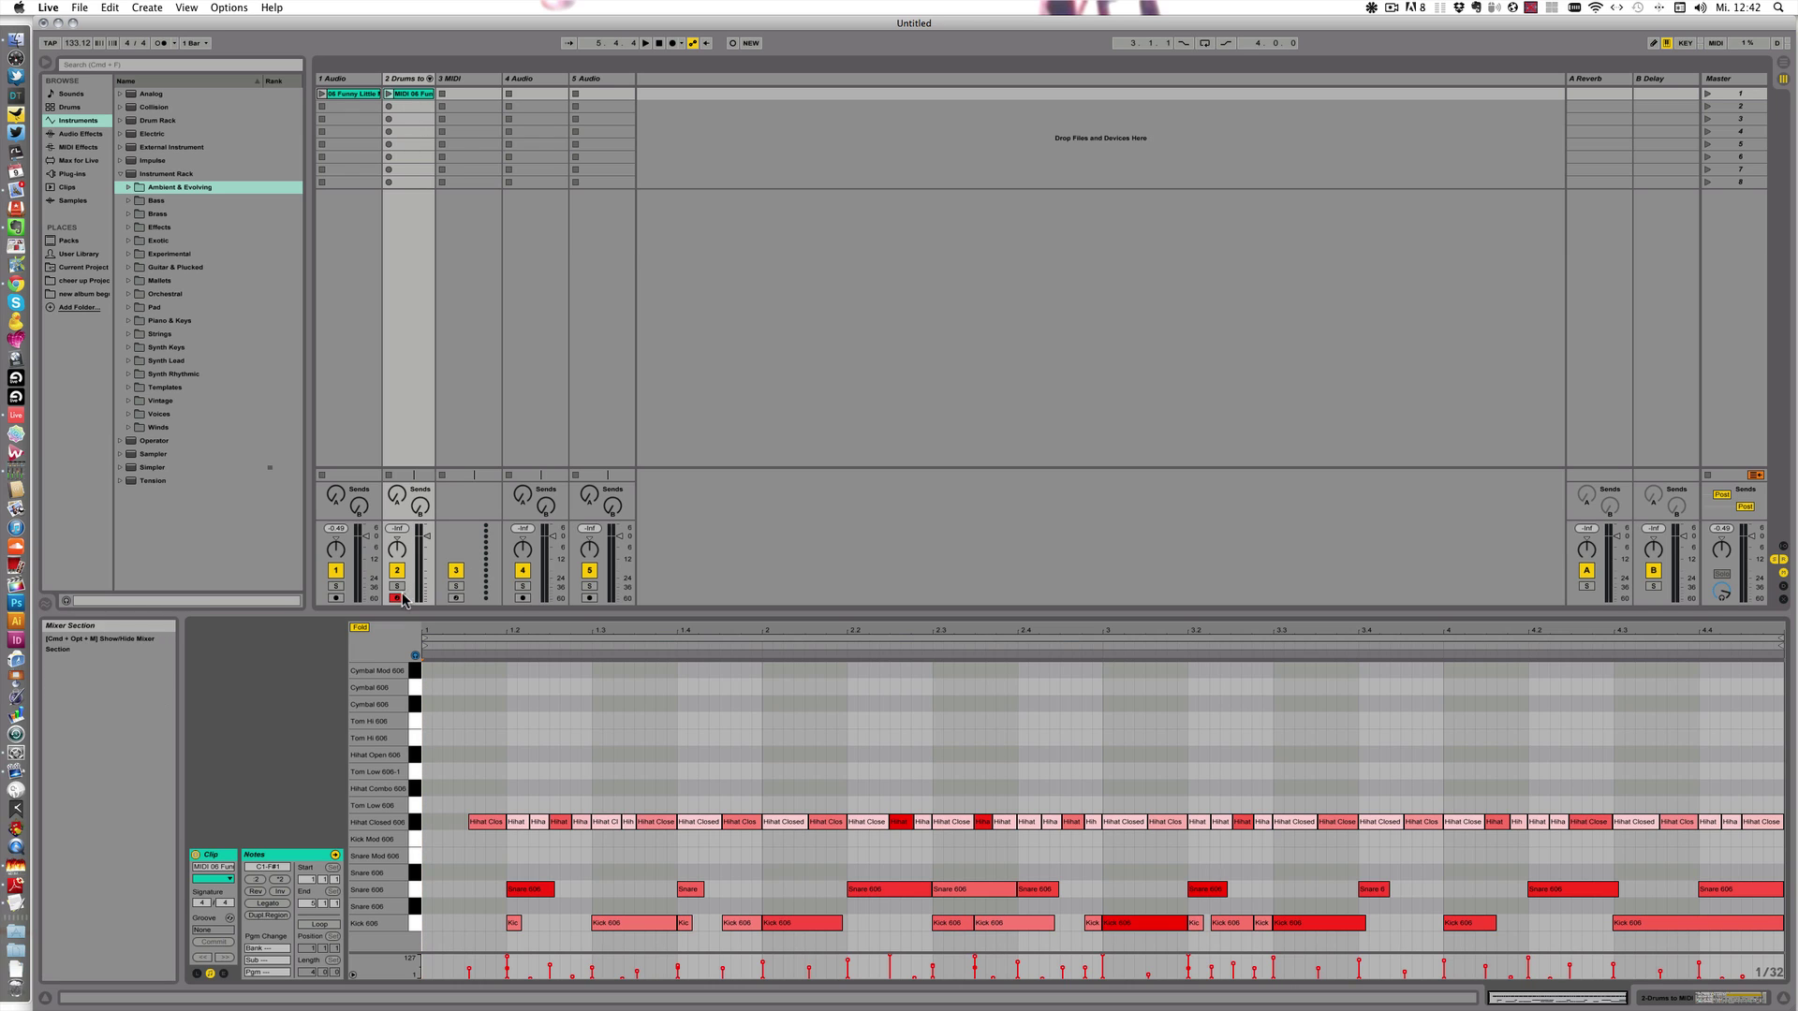
left_click(389, 93)
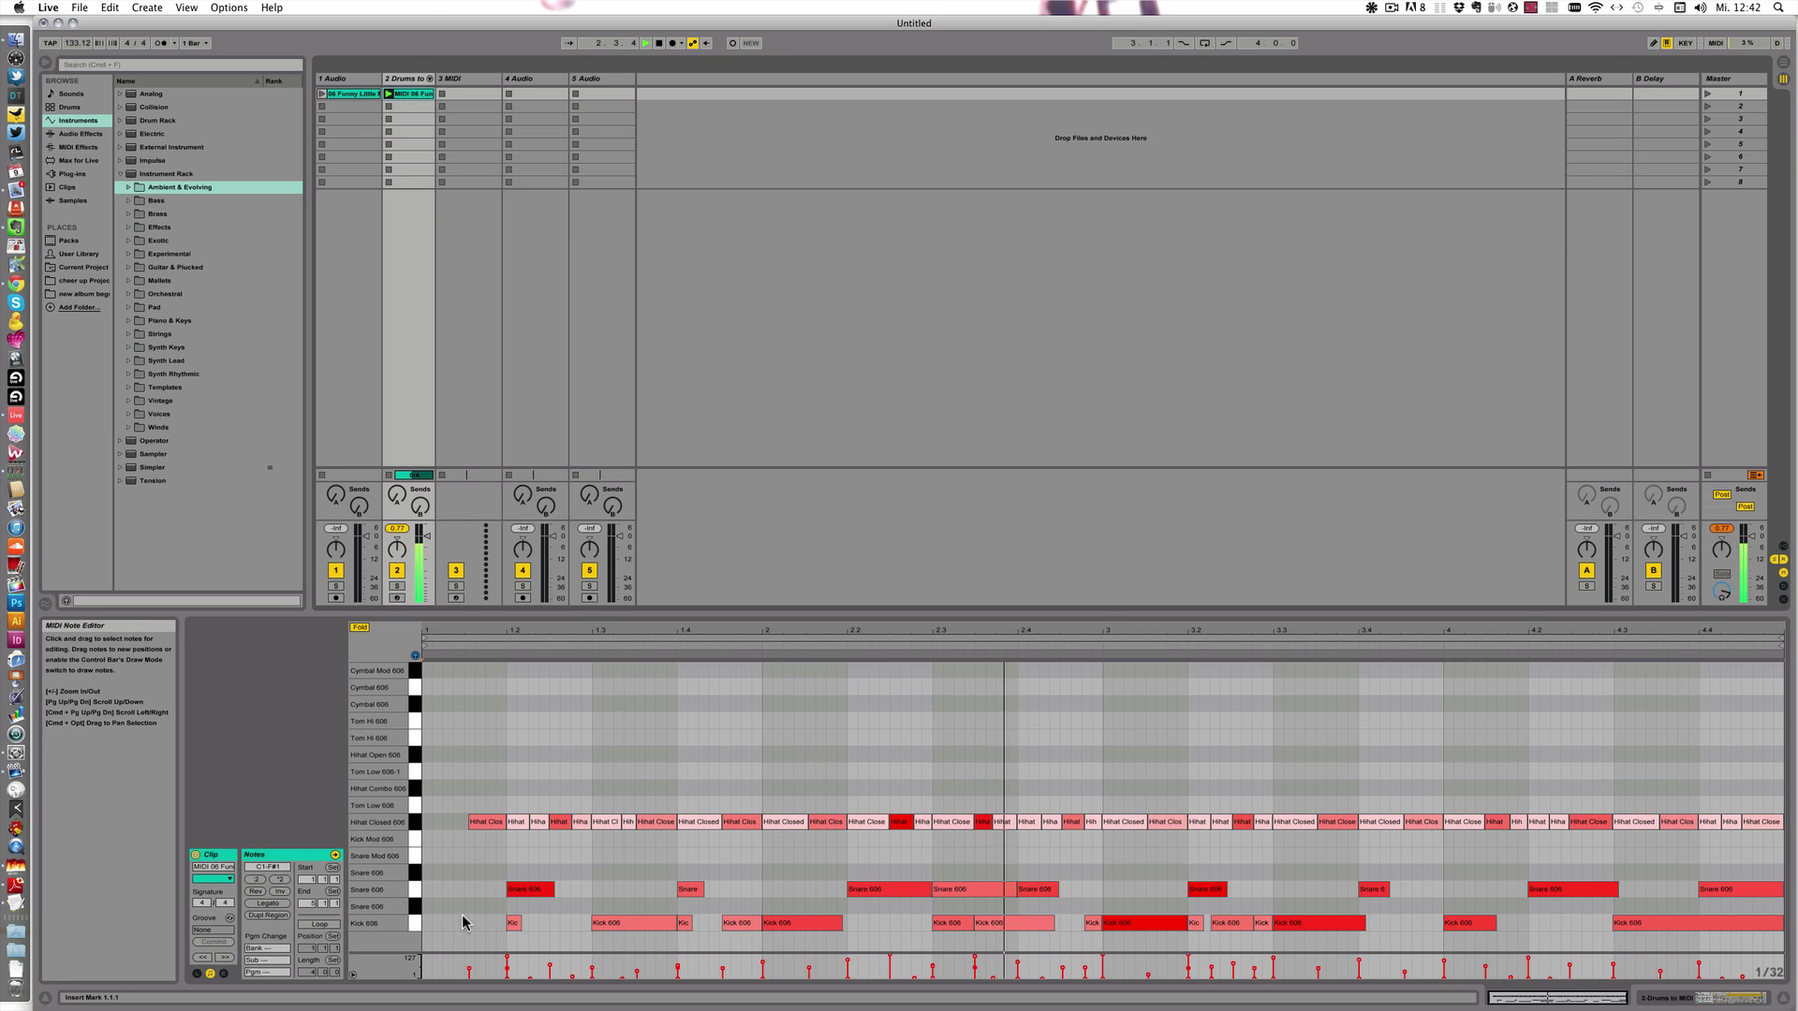
double_click(425, 923)
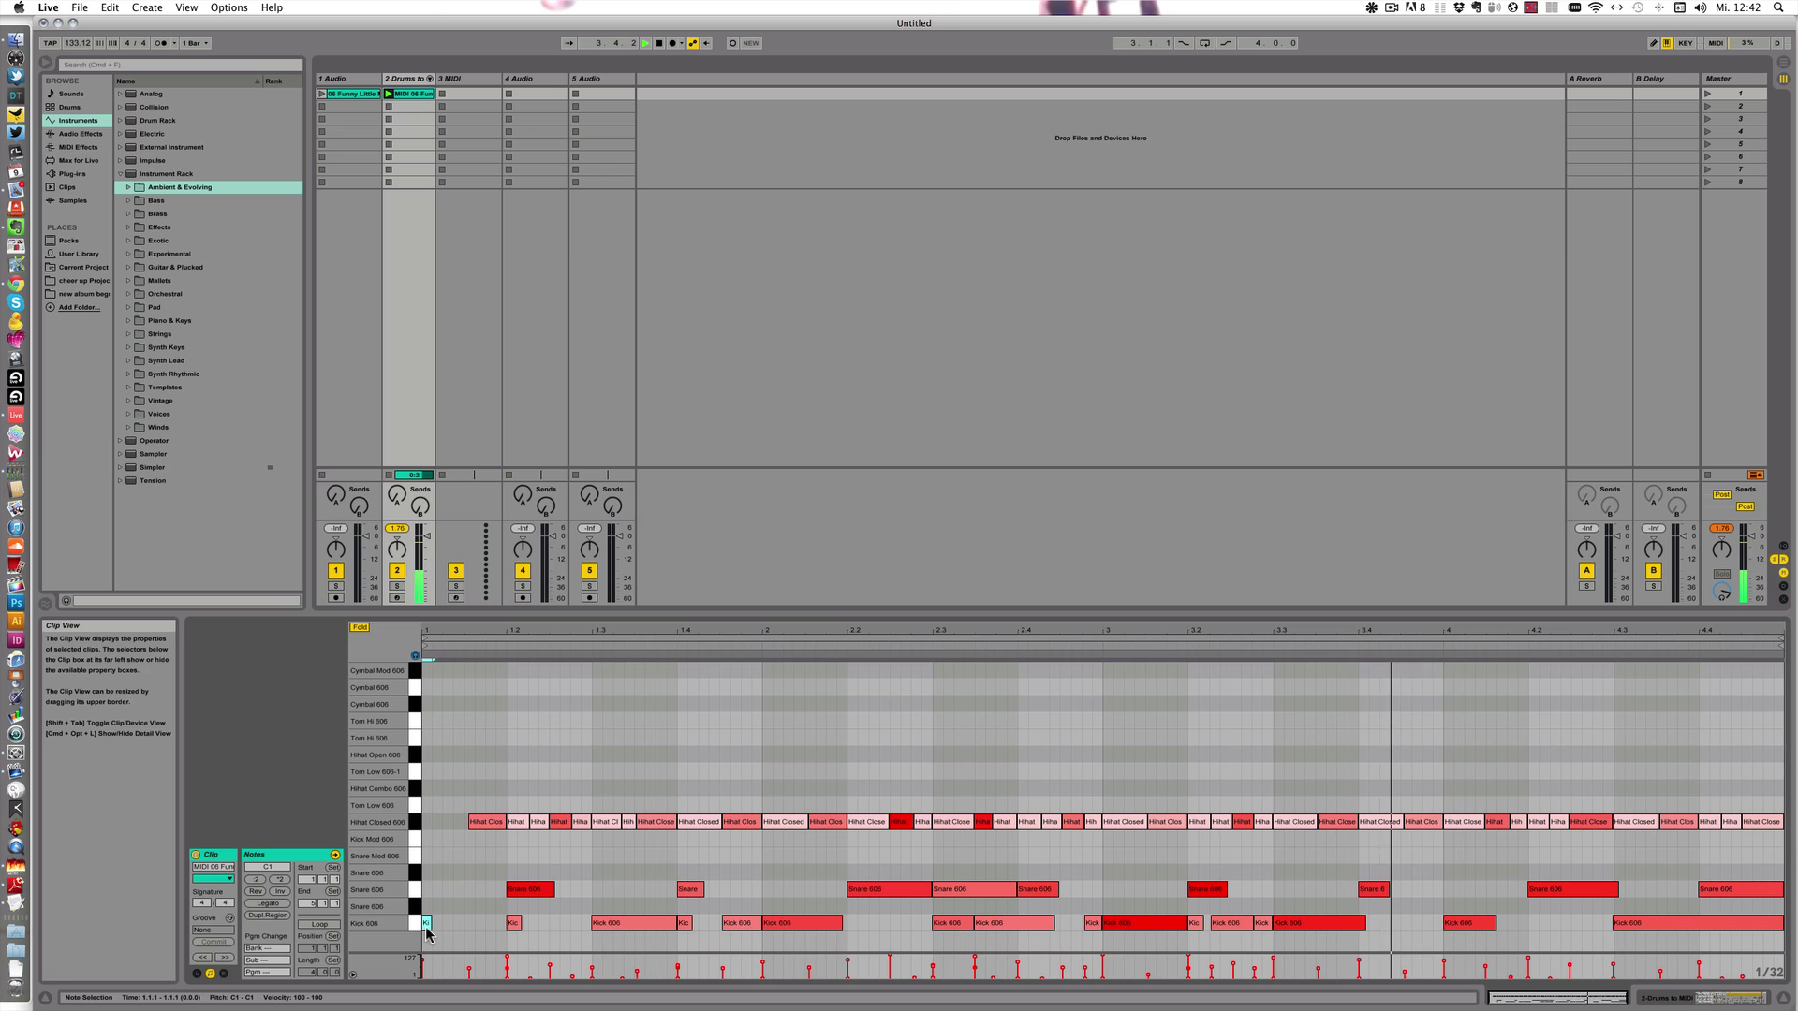
left_click(416, 655)
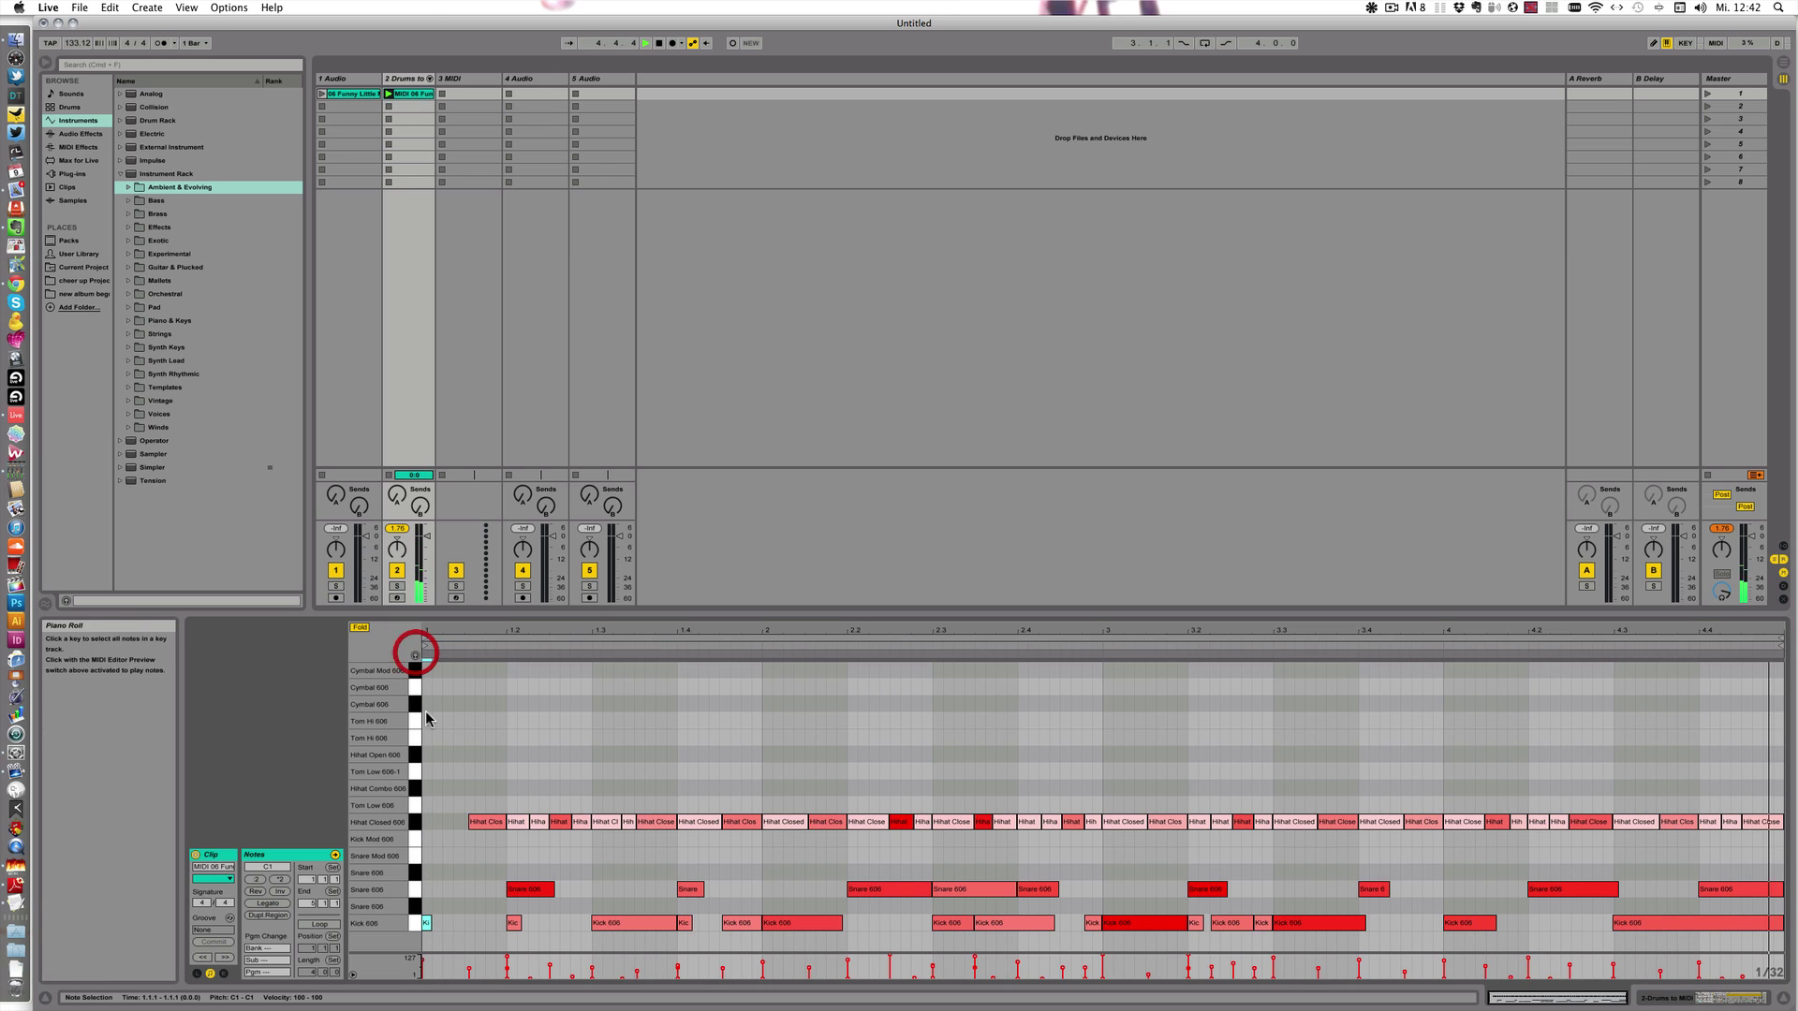
key("space")
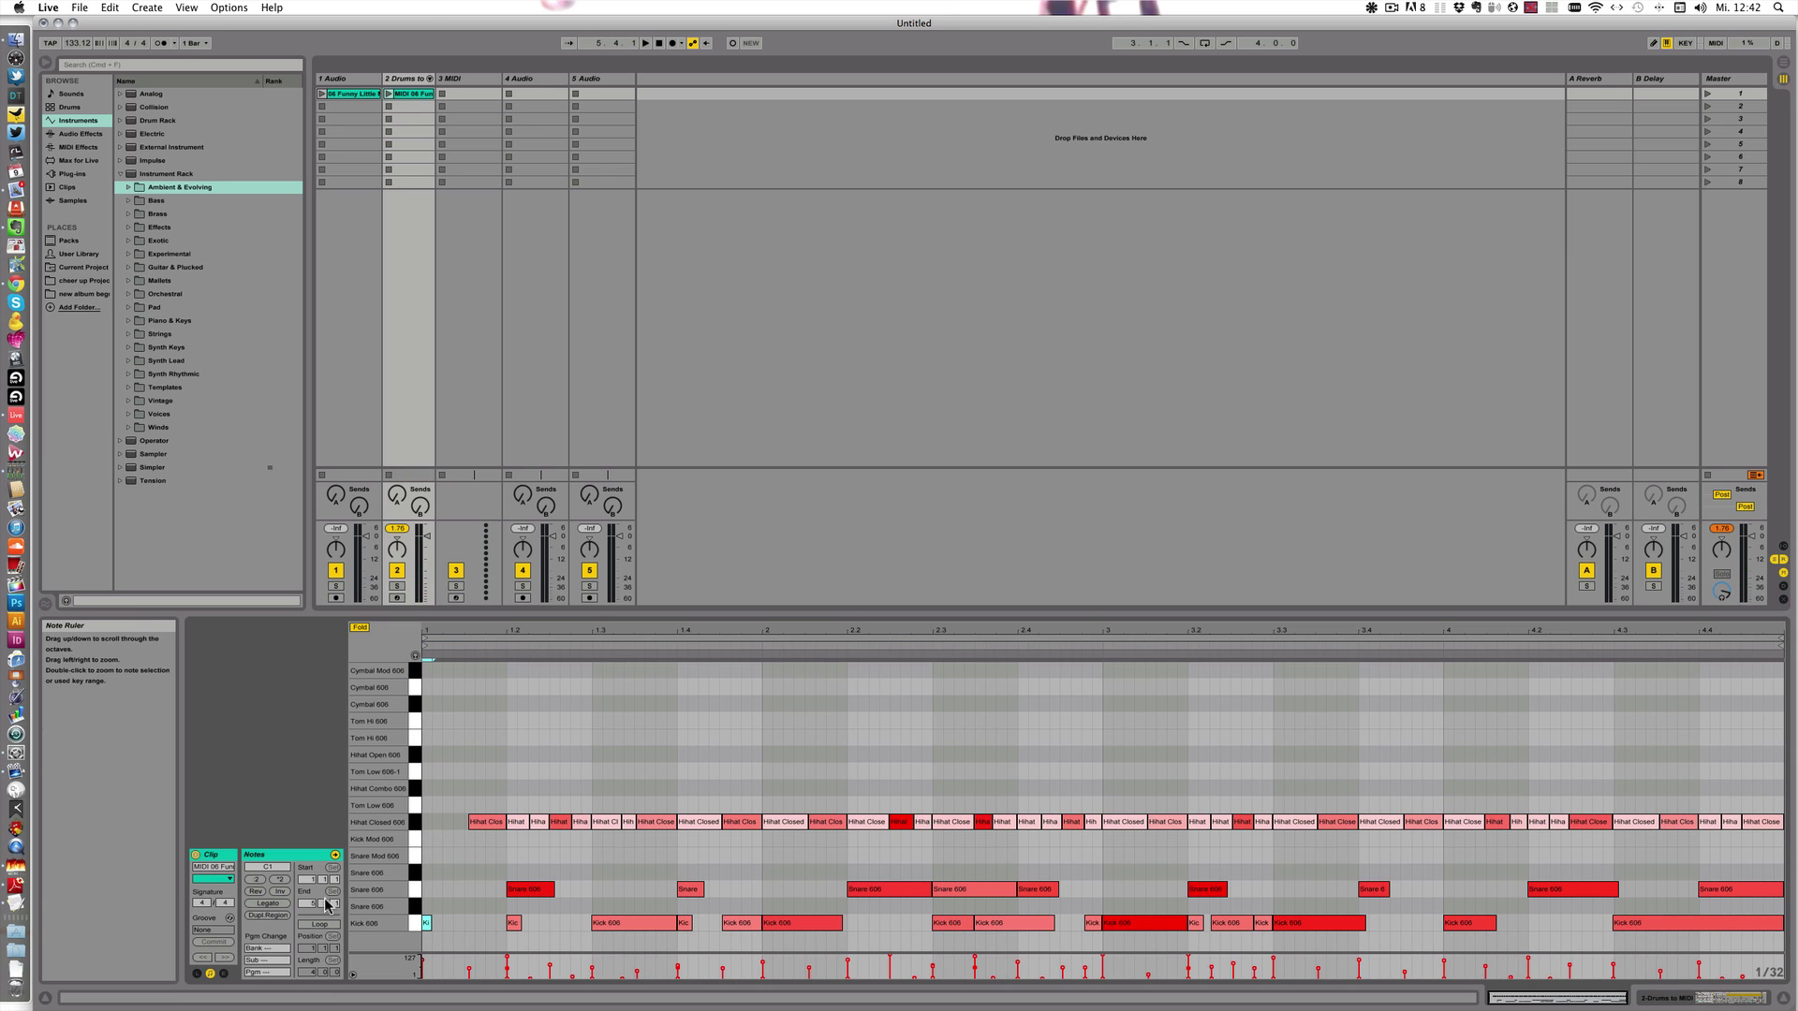
left_click(310, 925)
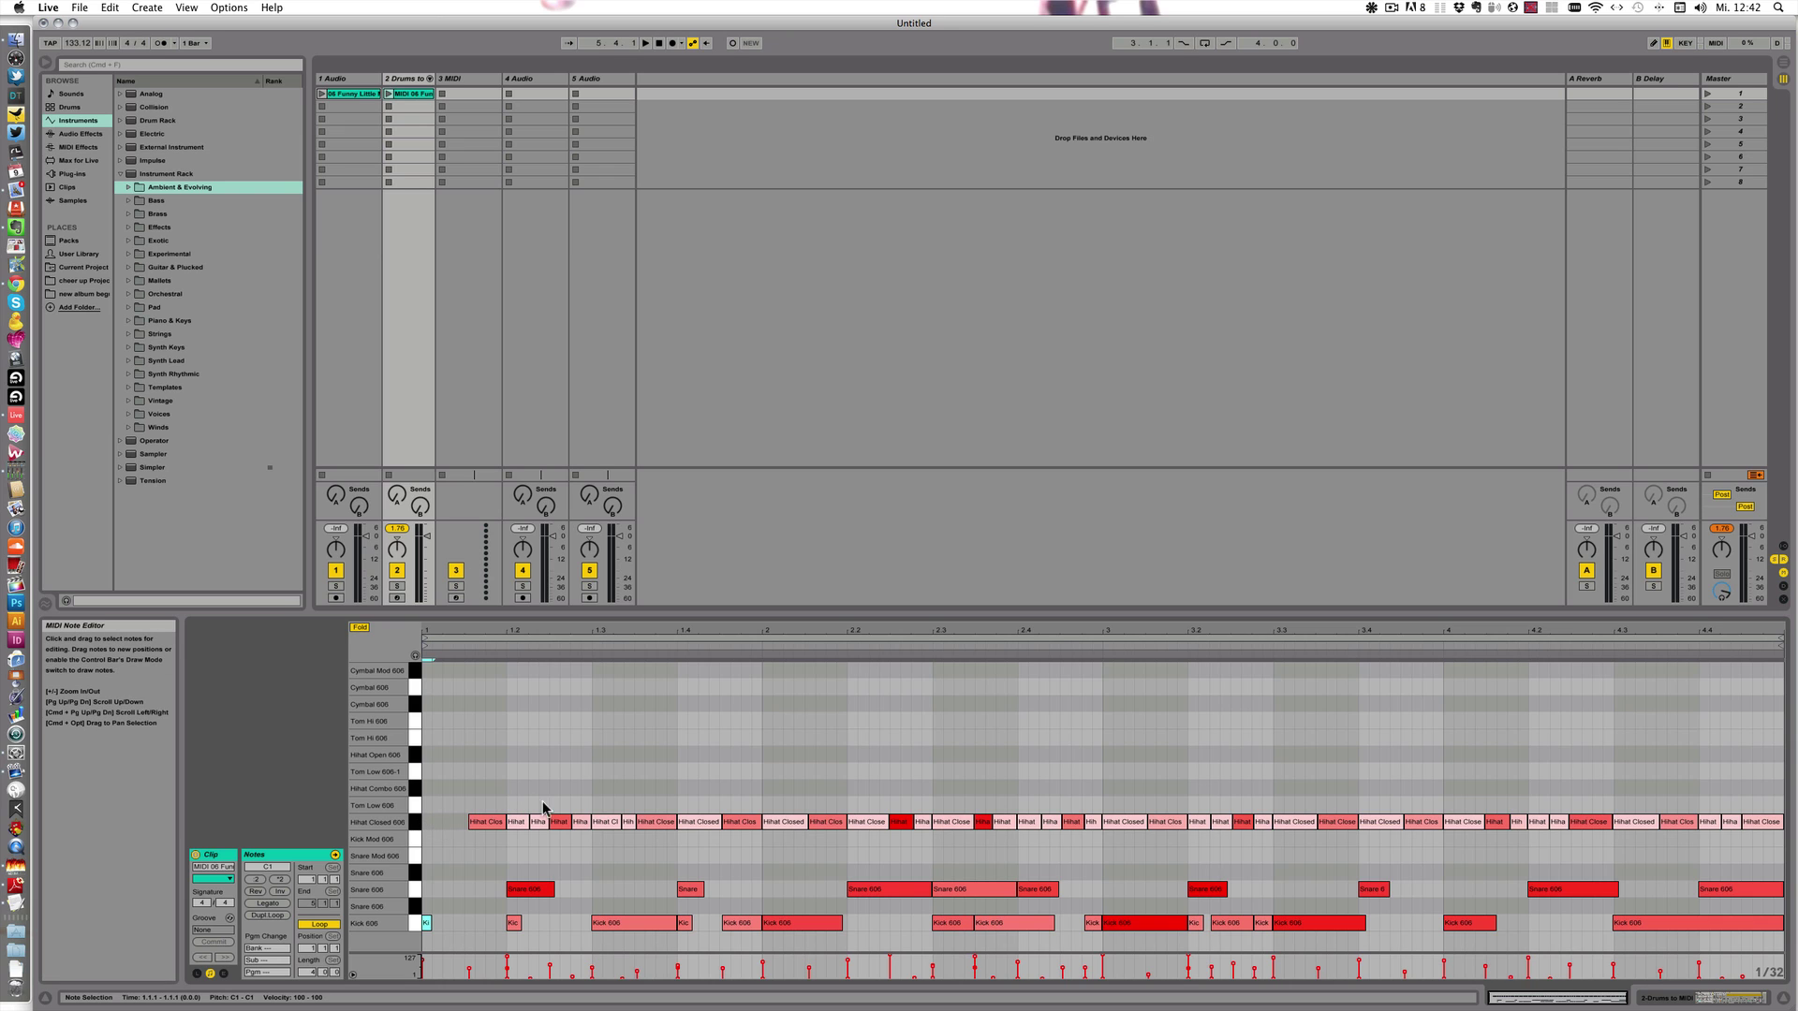
Copy two Hihat Closed notes to 1.1.1 and launch the MIDI clip.
left_click_drag(601, 801, 632, 843)
key("super+c")
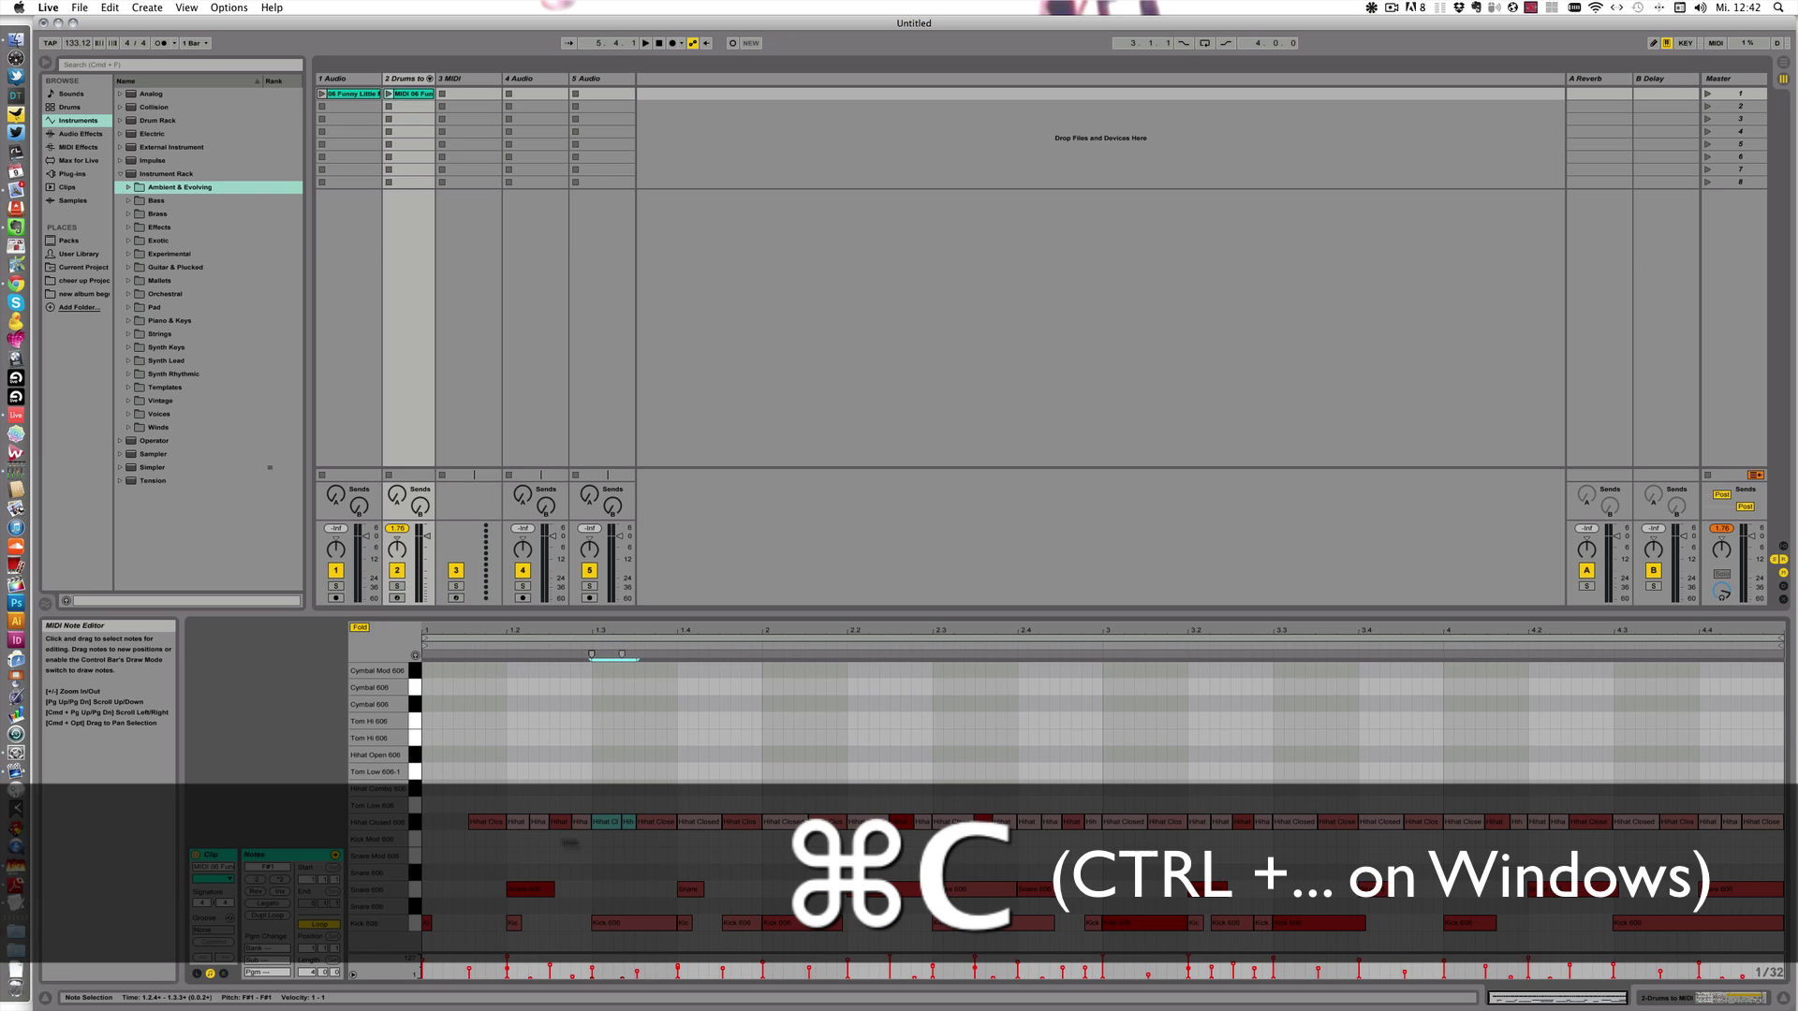
left_click(424, 829)
key("super+v")
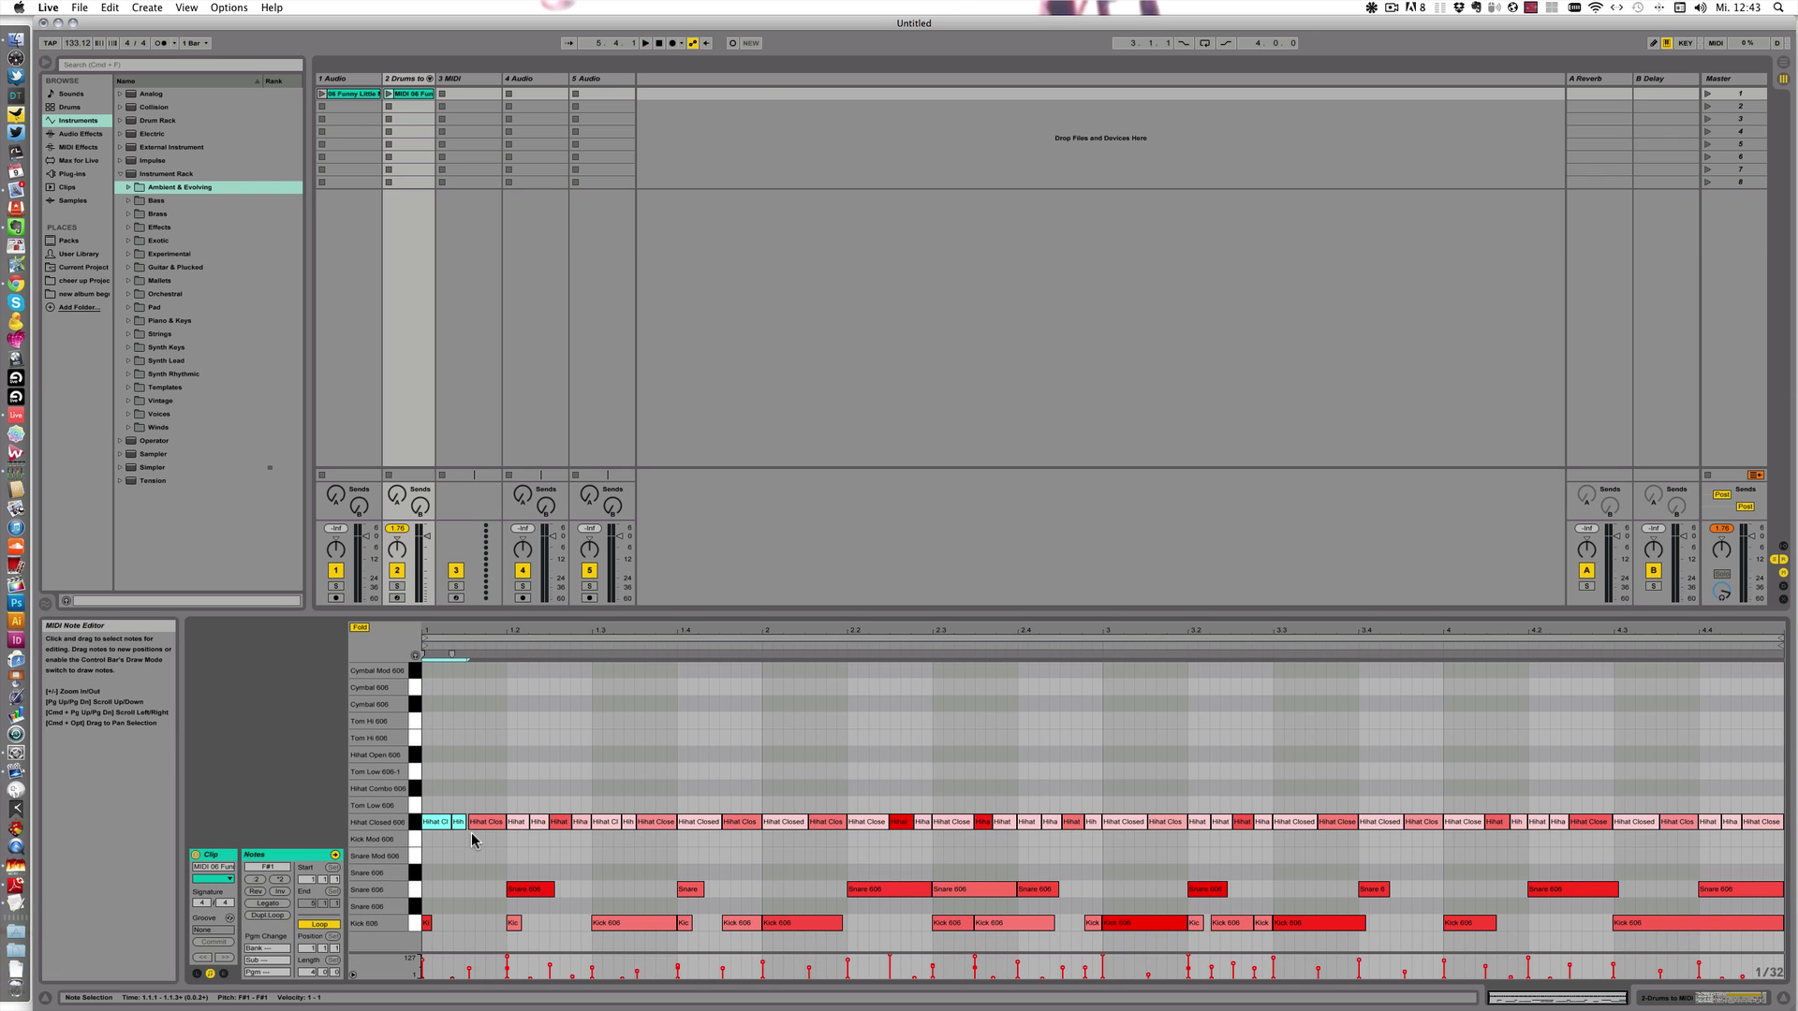
key("space")
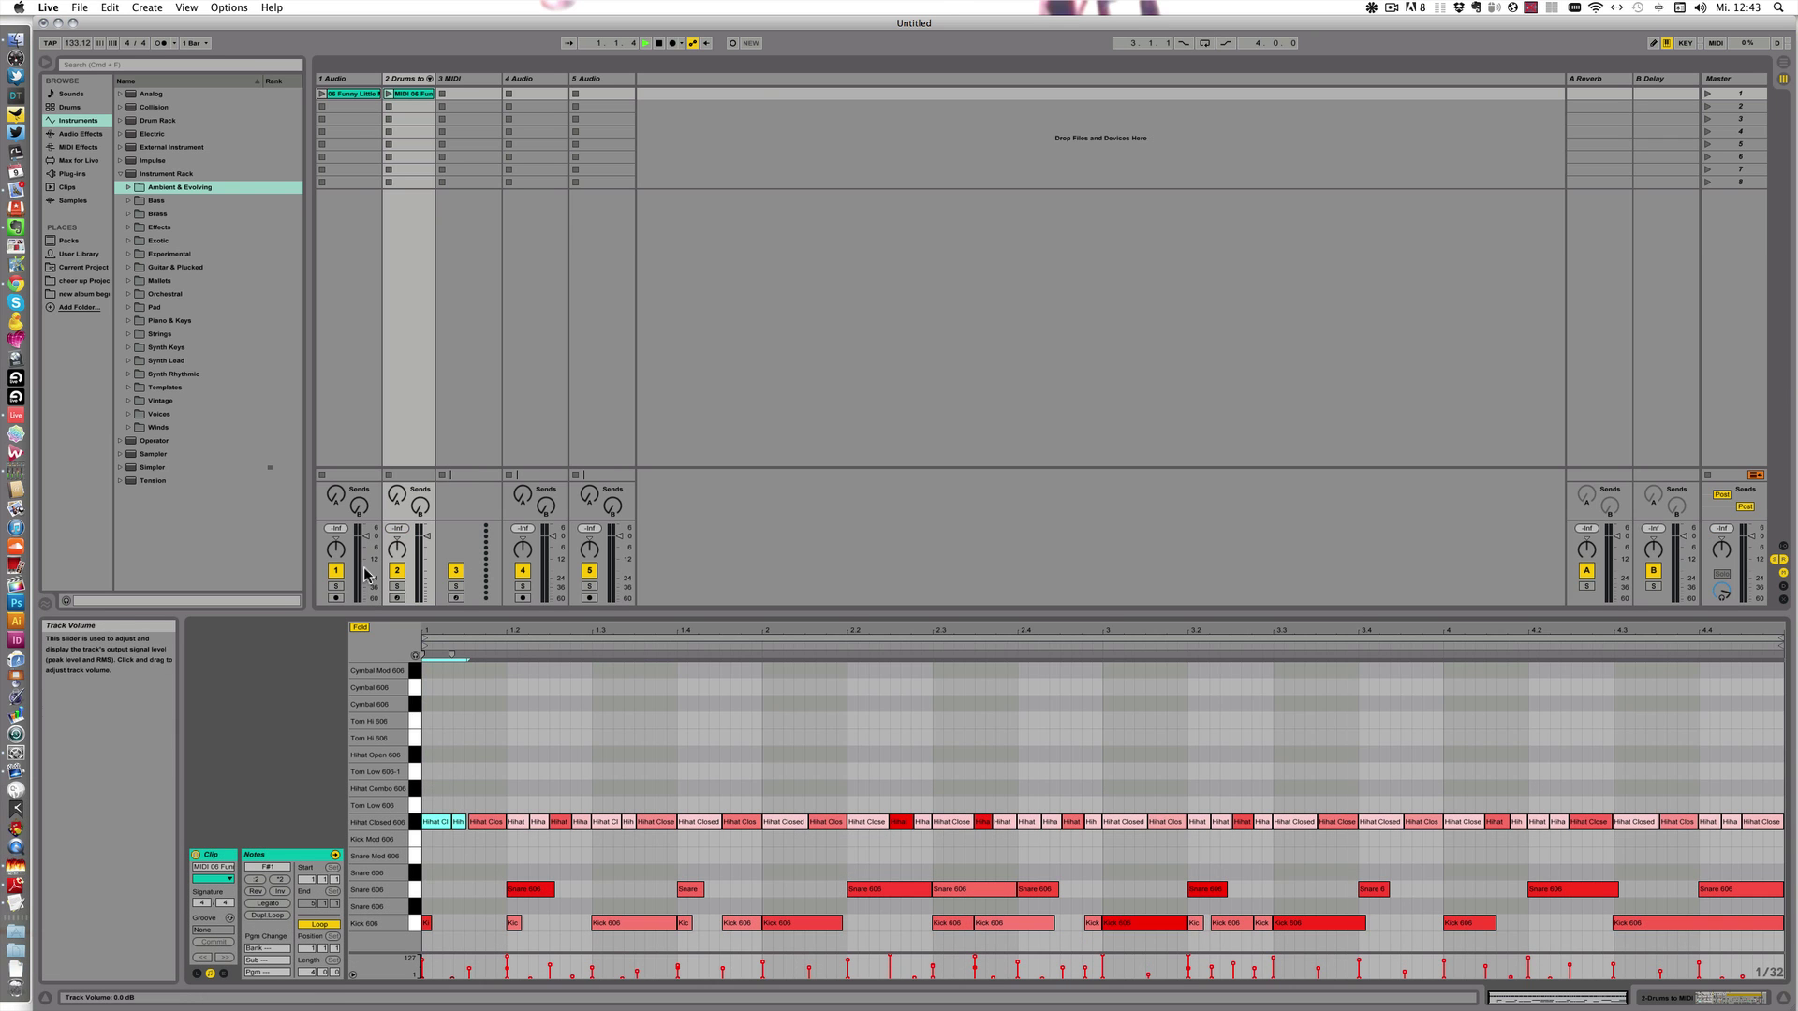
left_click(388, 94)
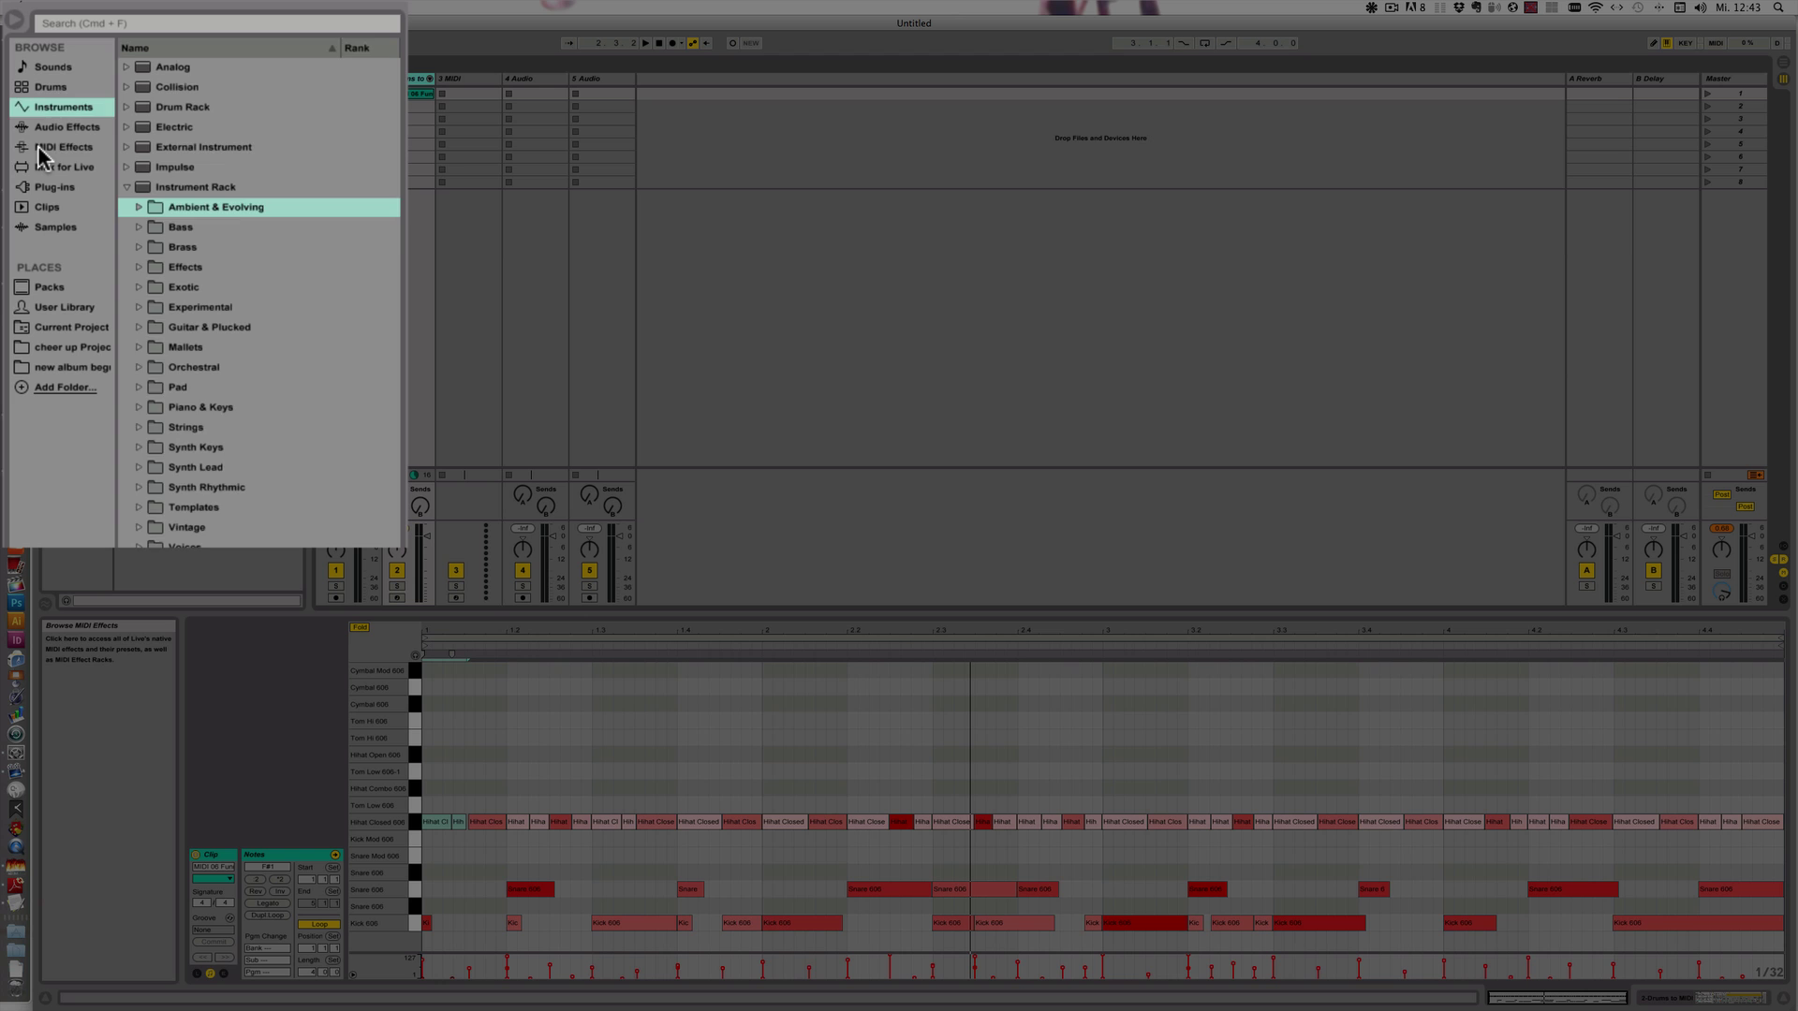
Place Velocity's Compression I before Drums to MIDI on track 2 and play the clip.
left_click(41, 156)
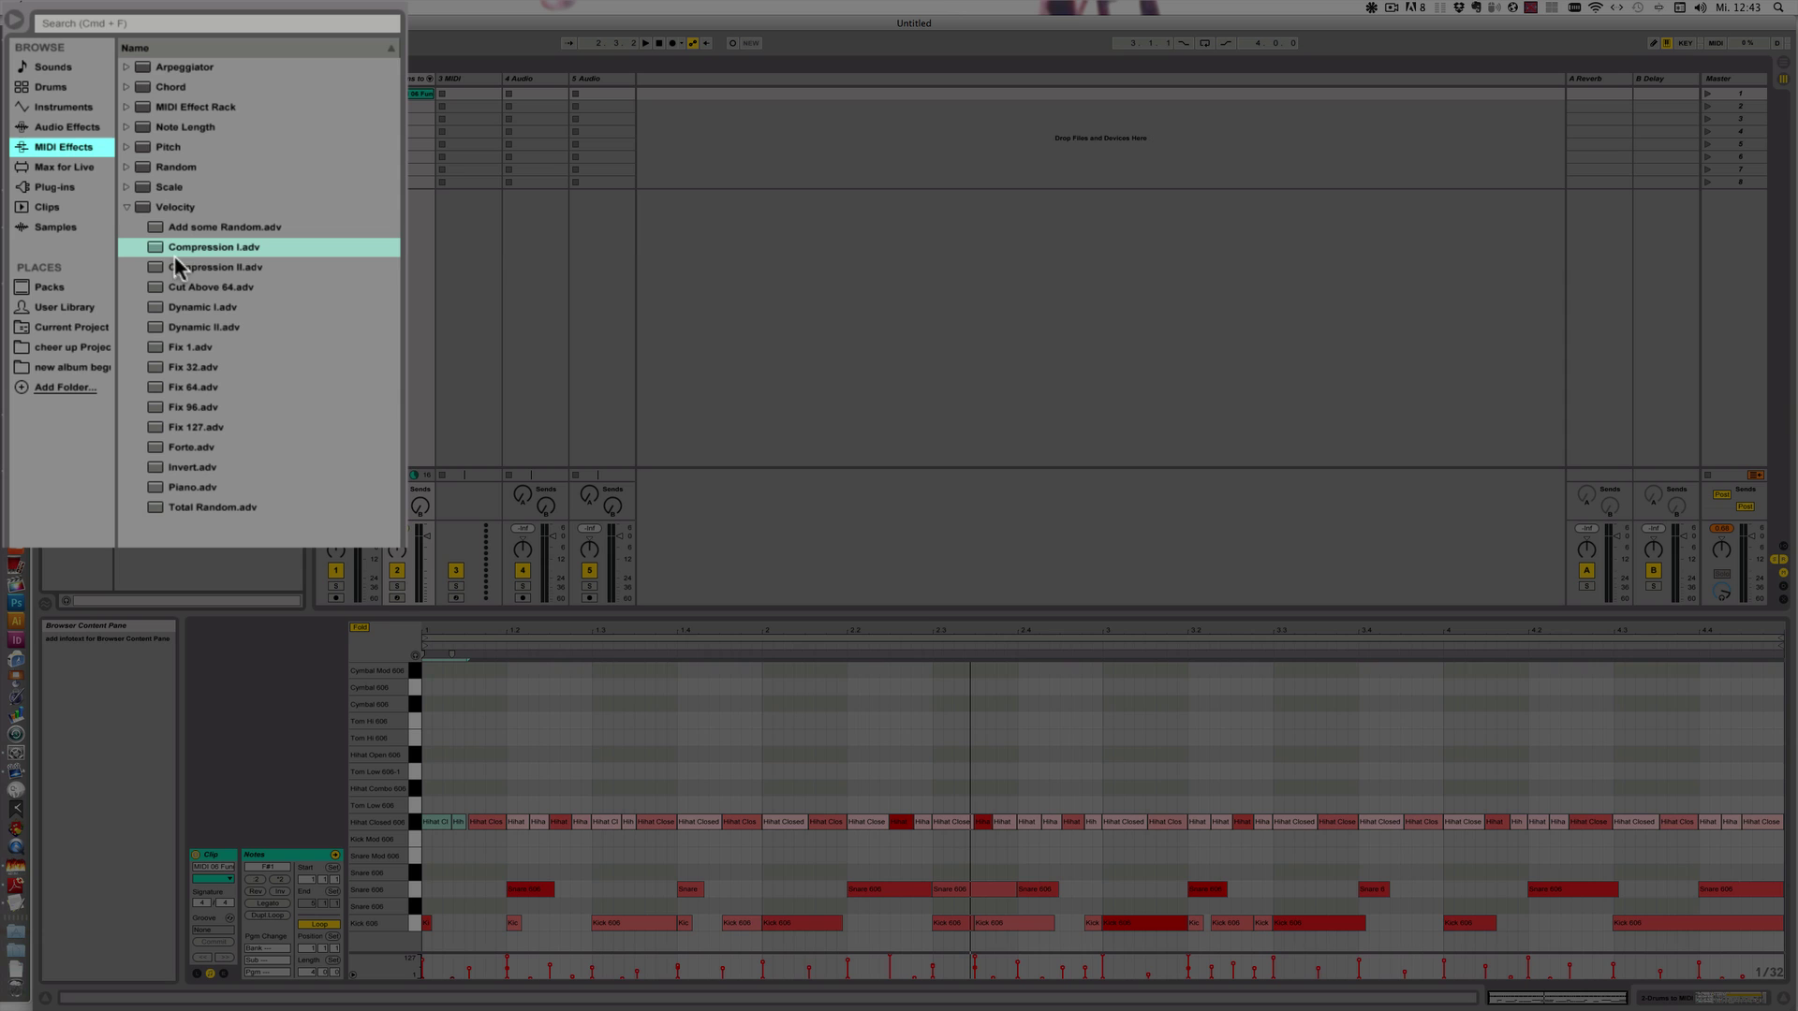
left_click_drag(172, 251, 402, 94)
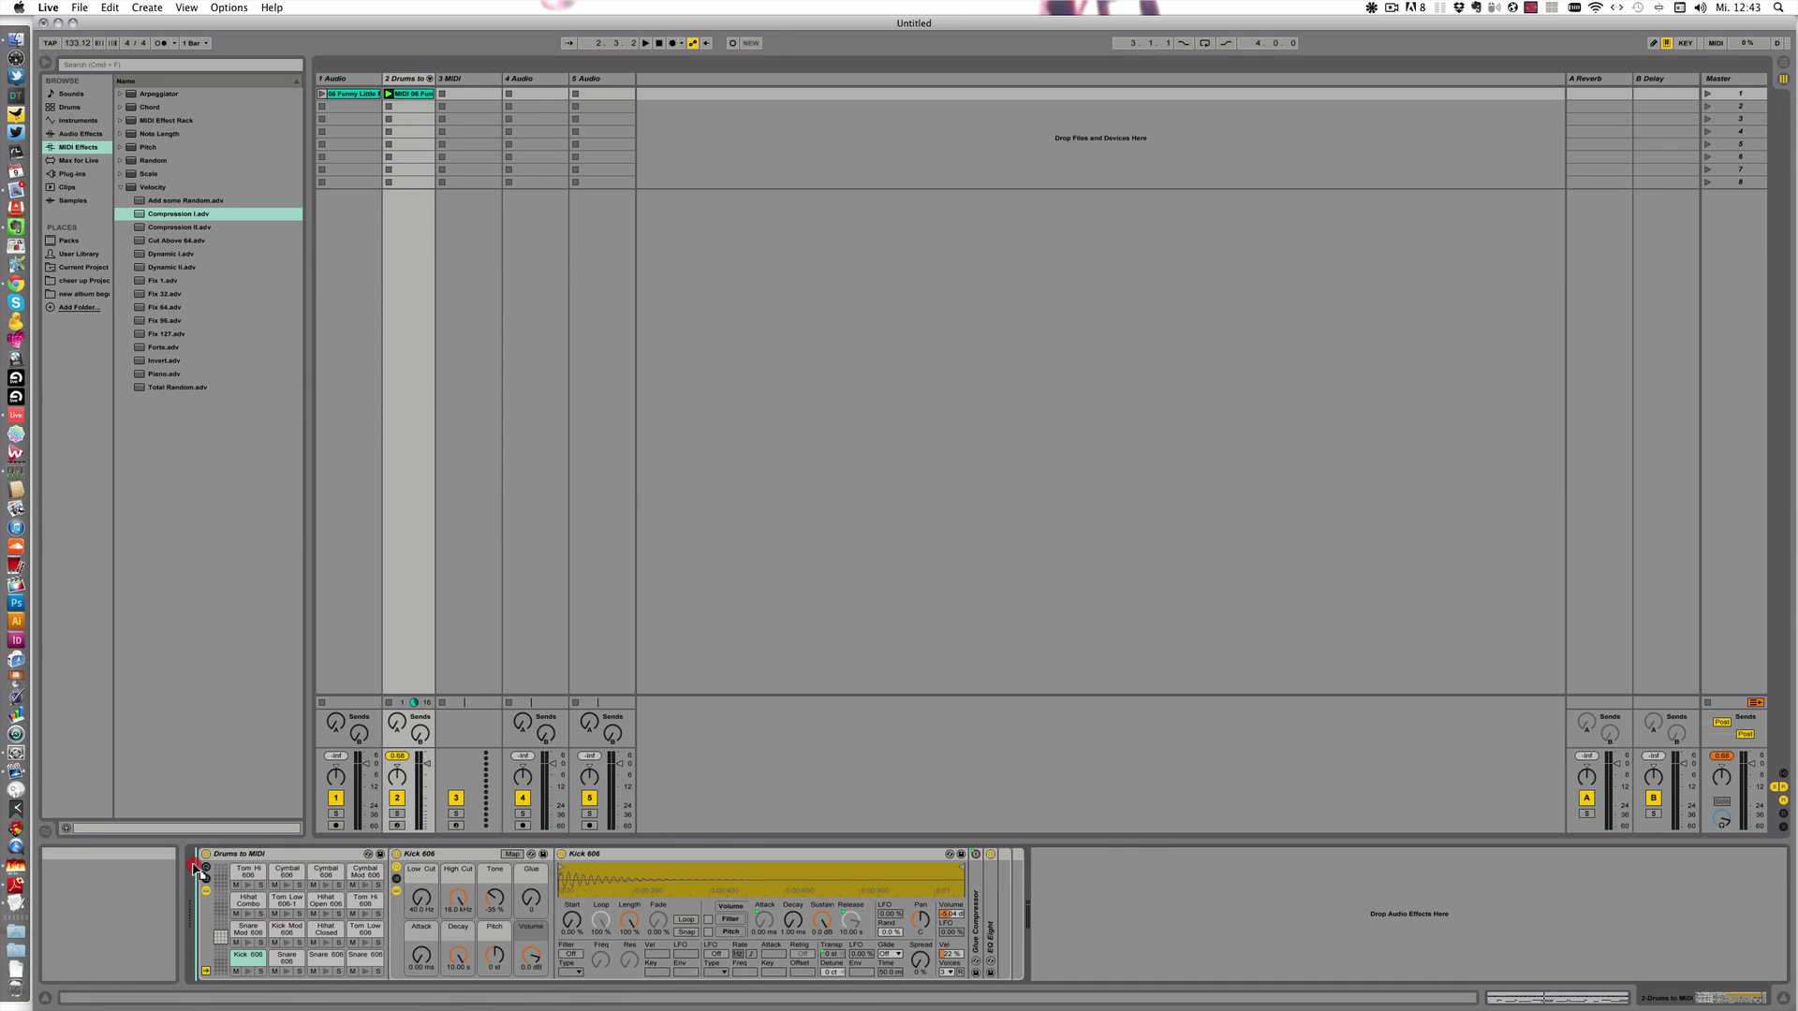
left_click_drag(201, 871, 200, 871)
left_click(404, 90)
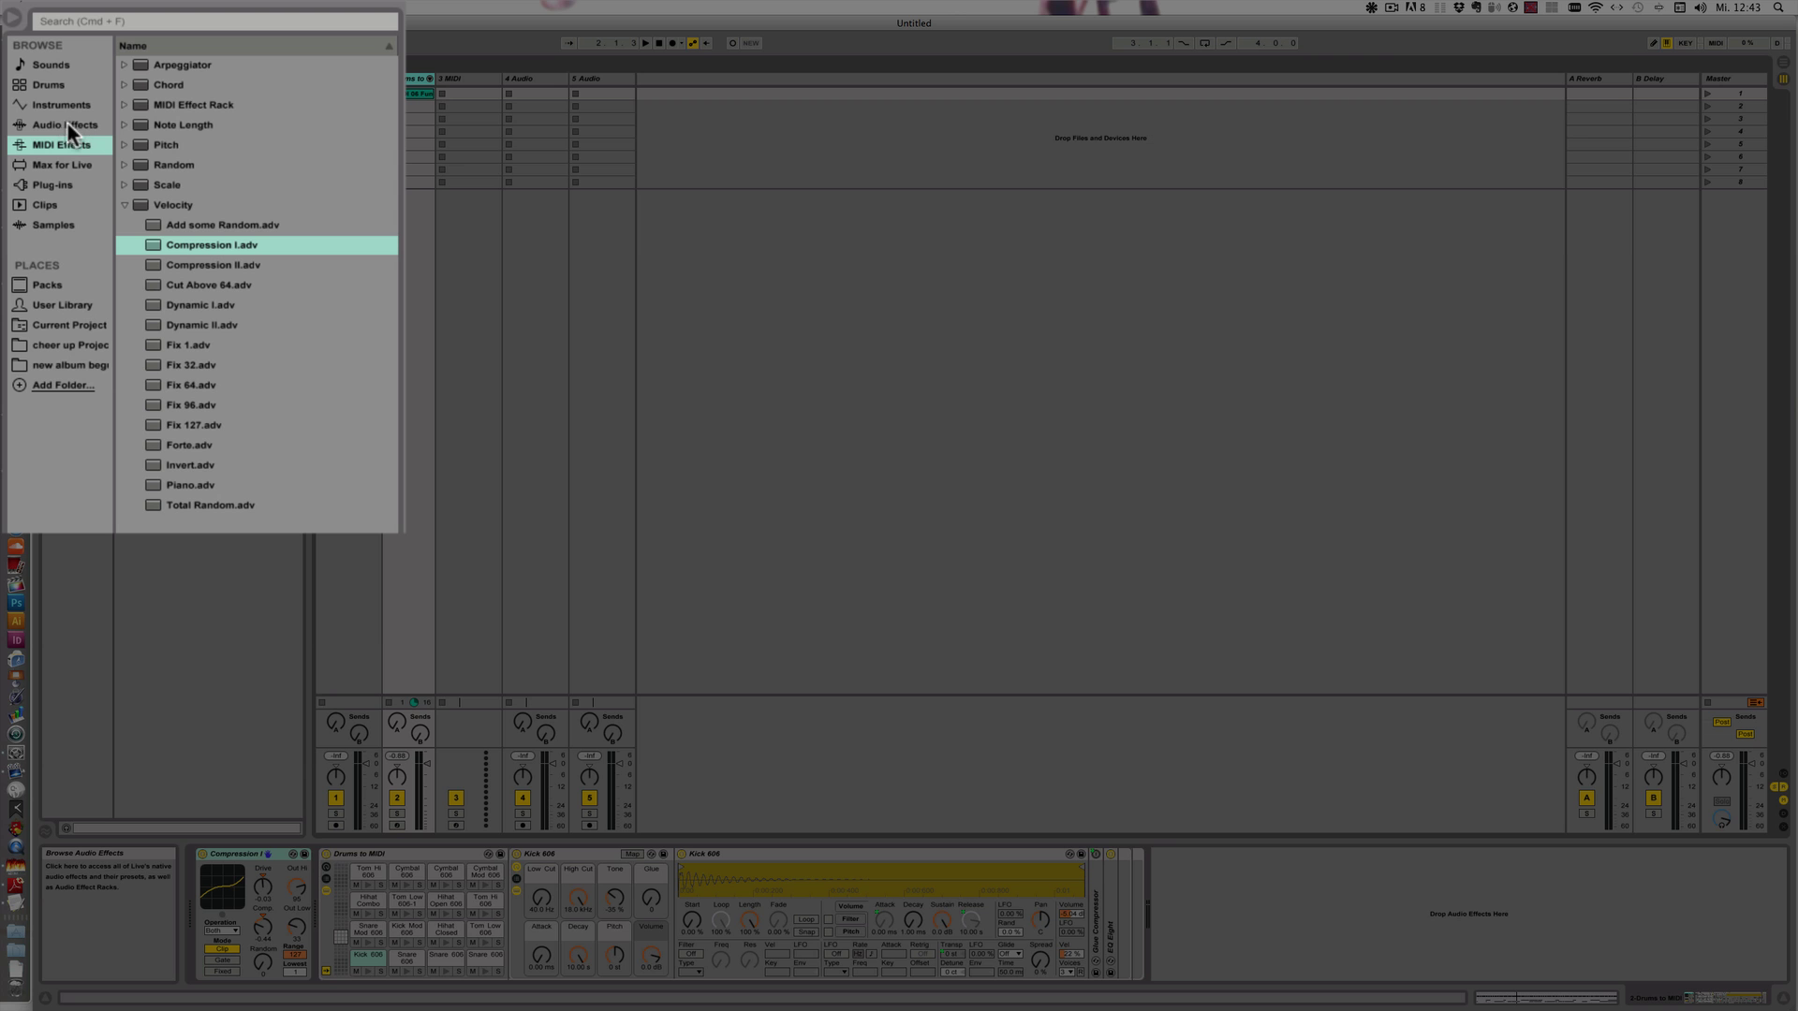
Load Kit-Core C78 from Core Library Drums onto track 2 and launch its clip.
left_click(75, 121)
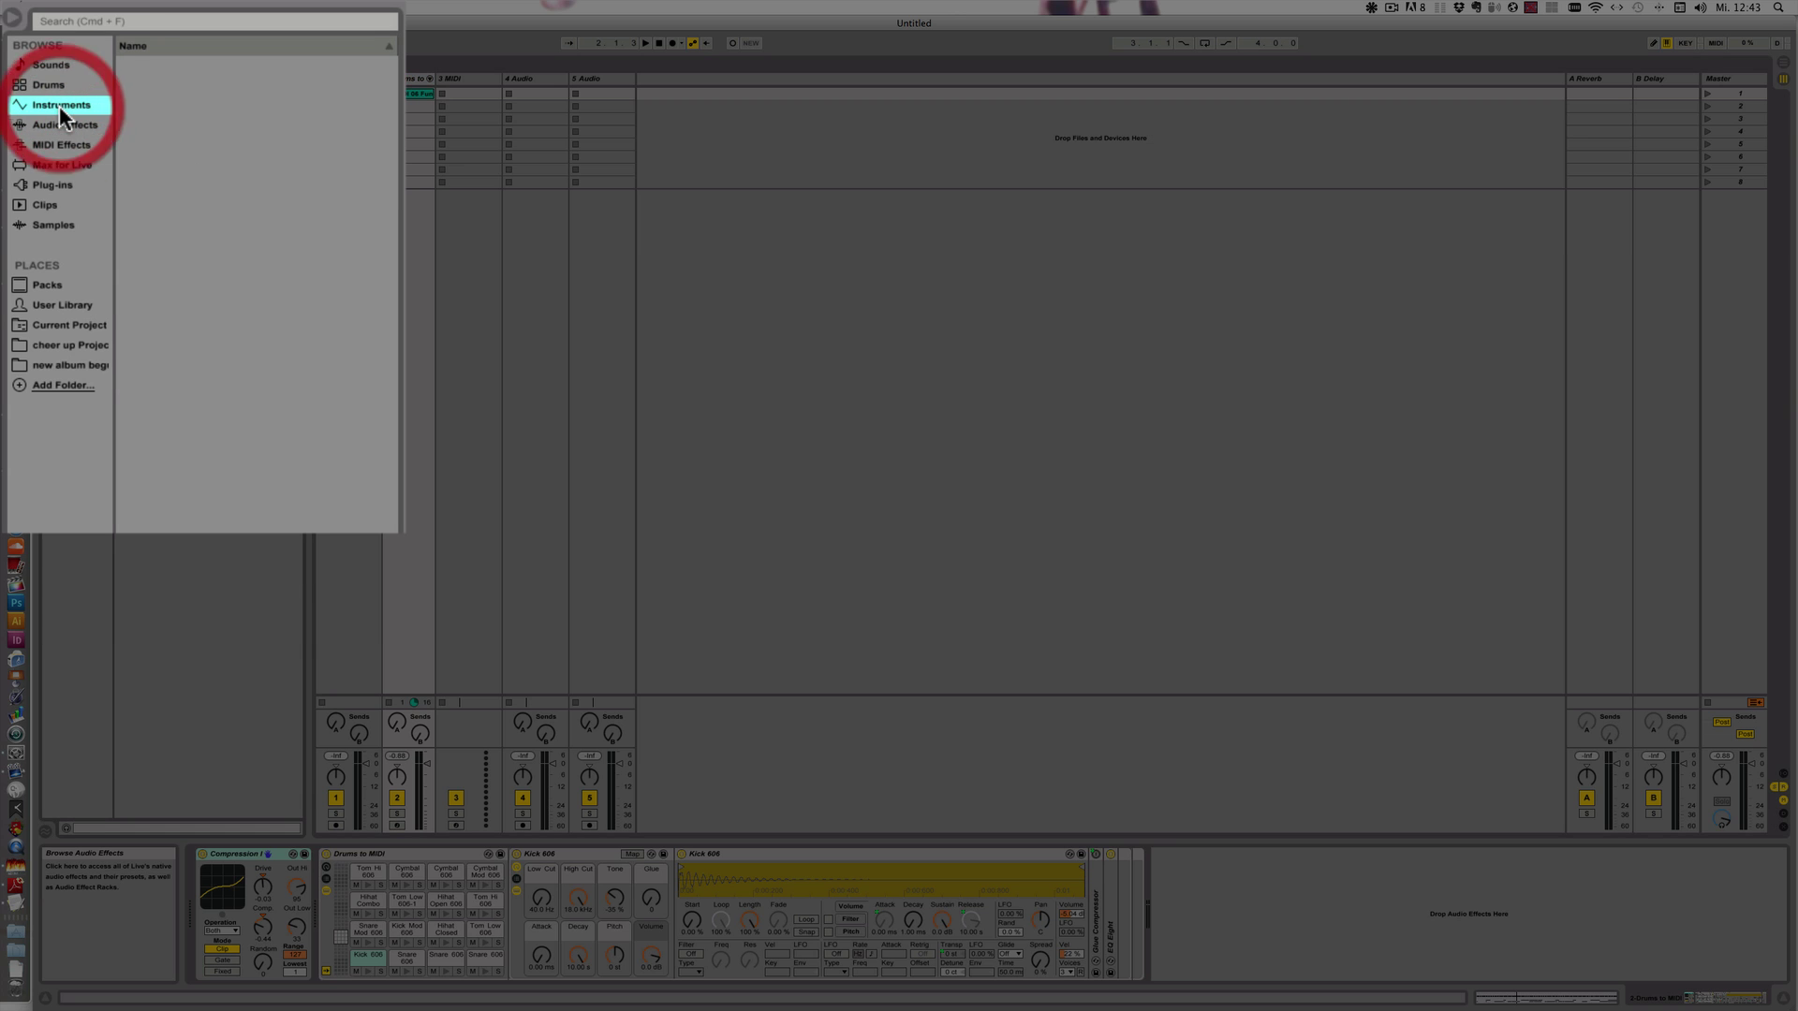
left_click(48, 286)
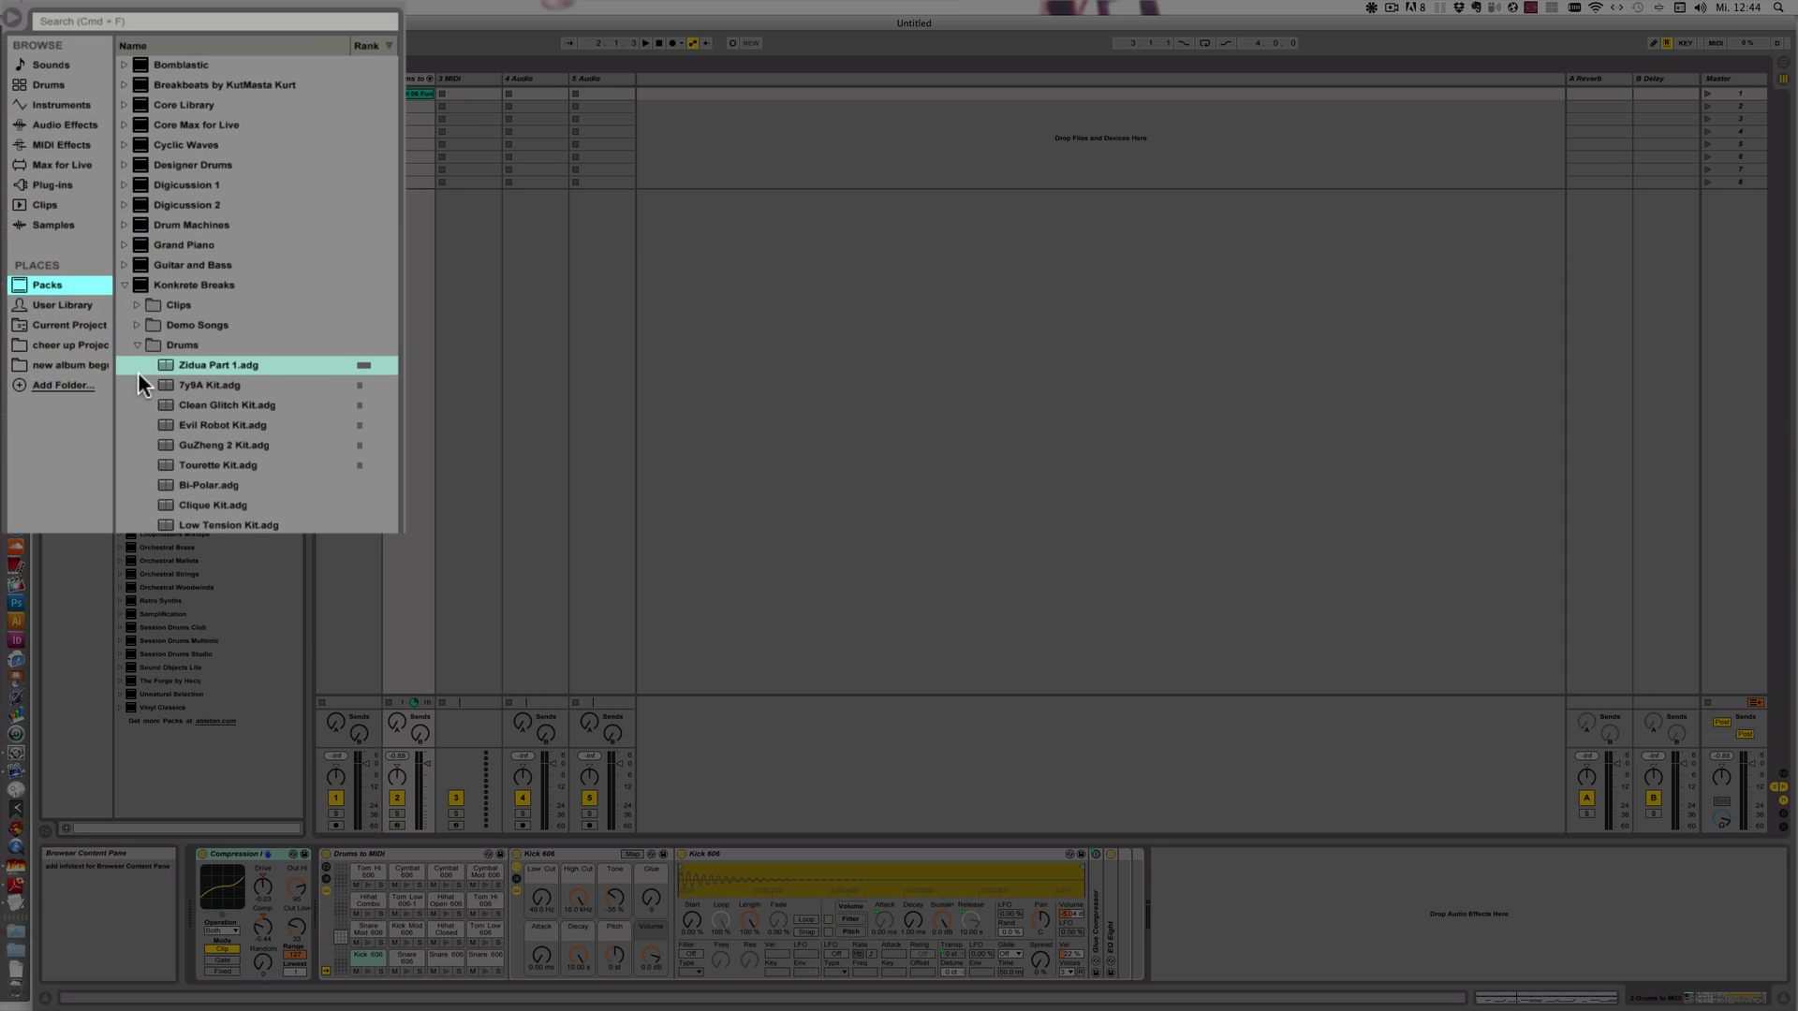
left_click(124, 104)
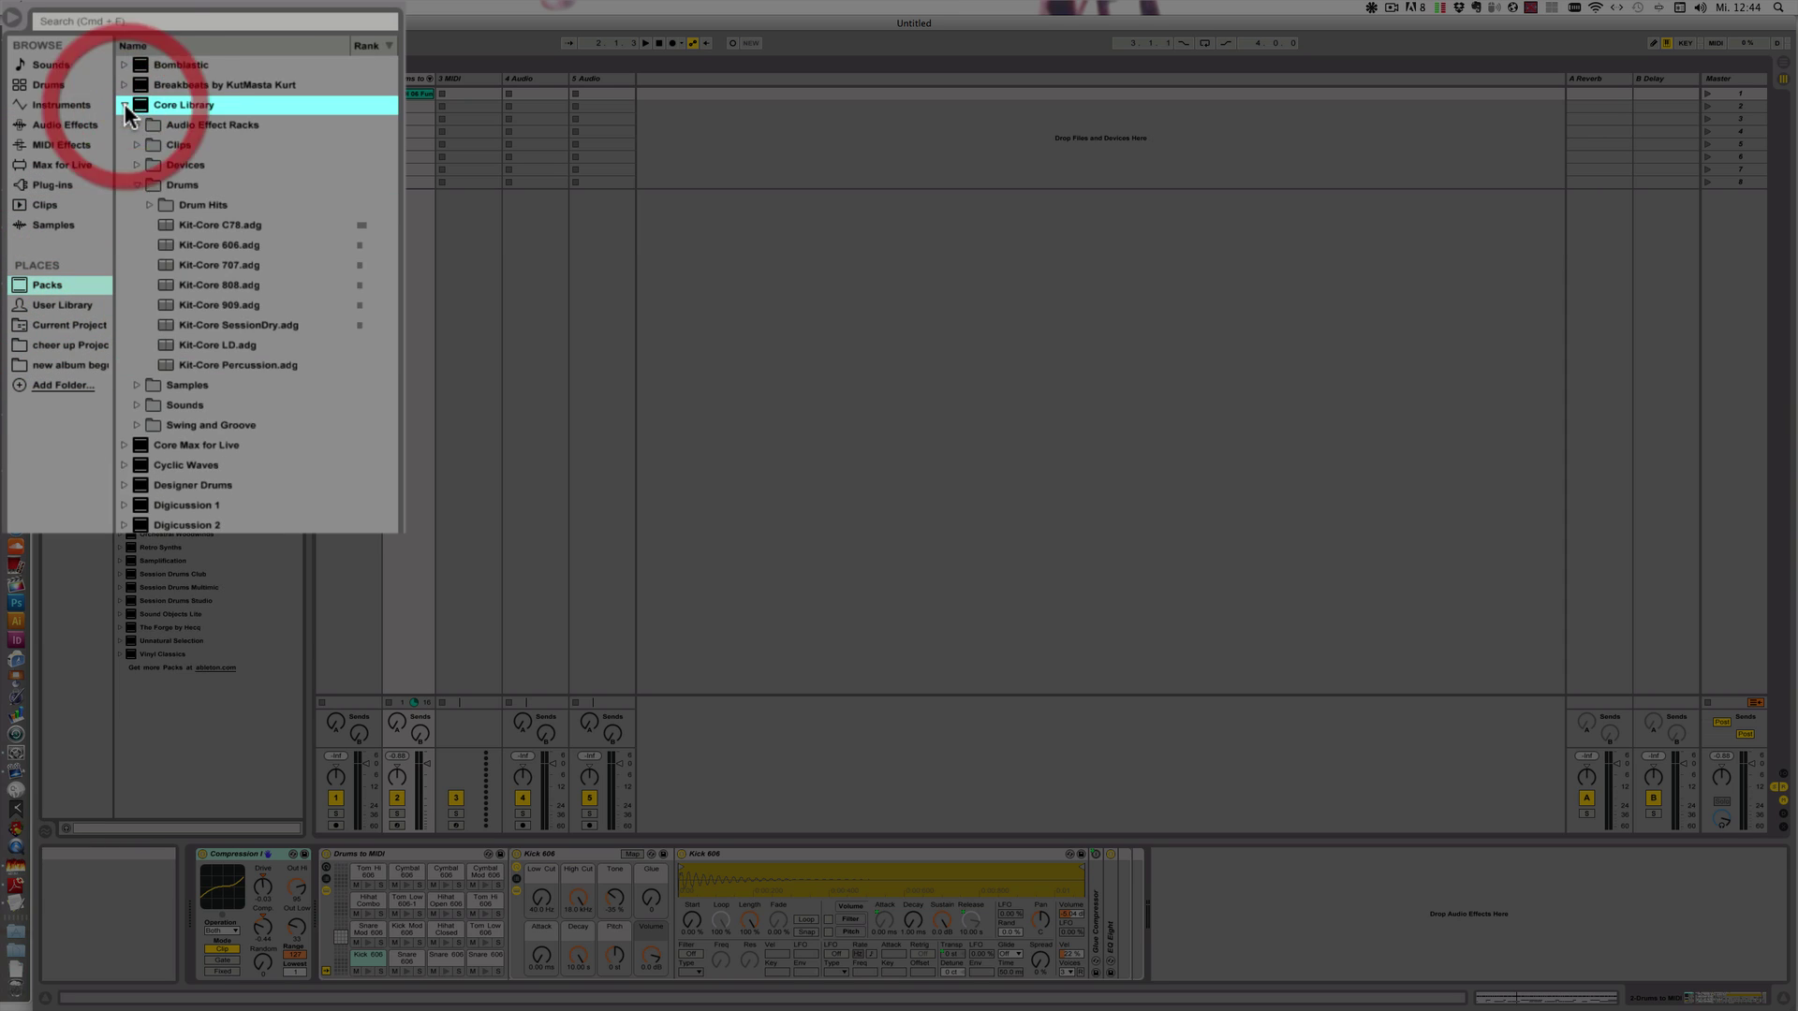
left_click(210, 231)
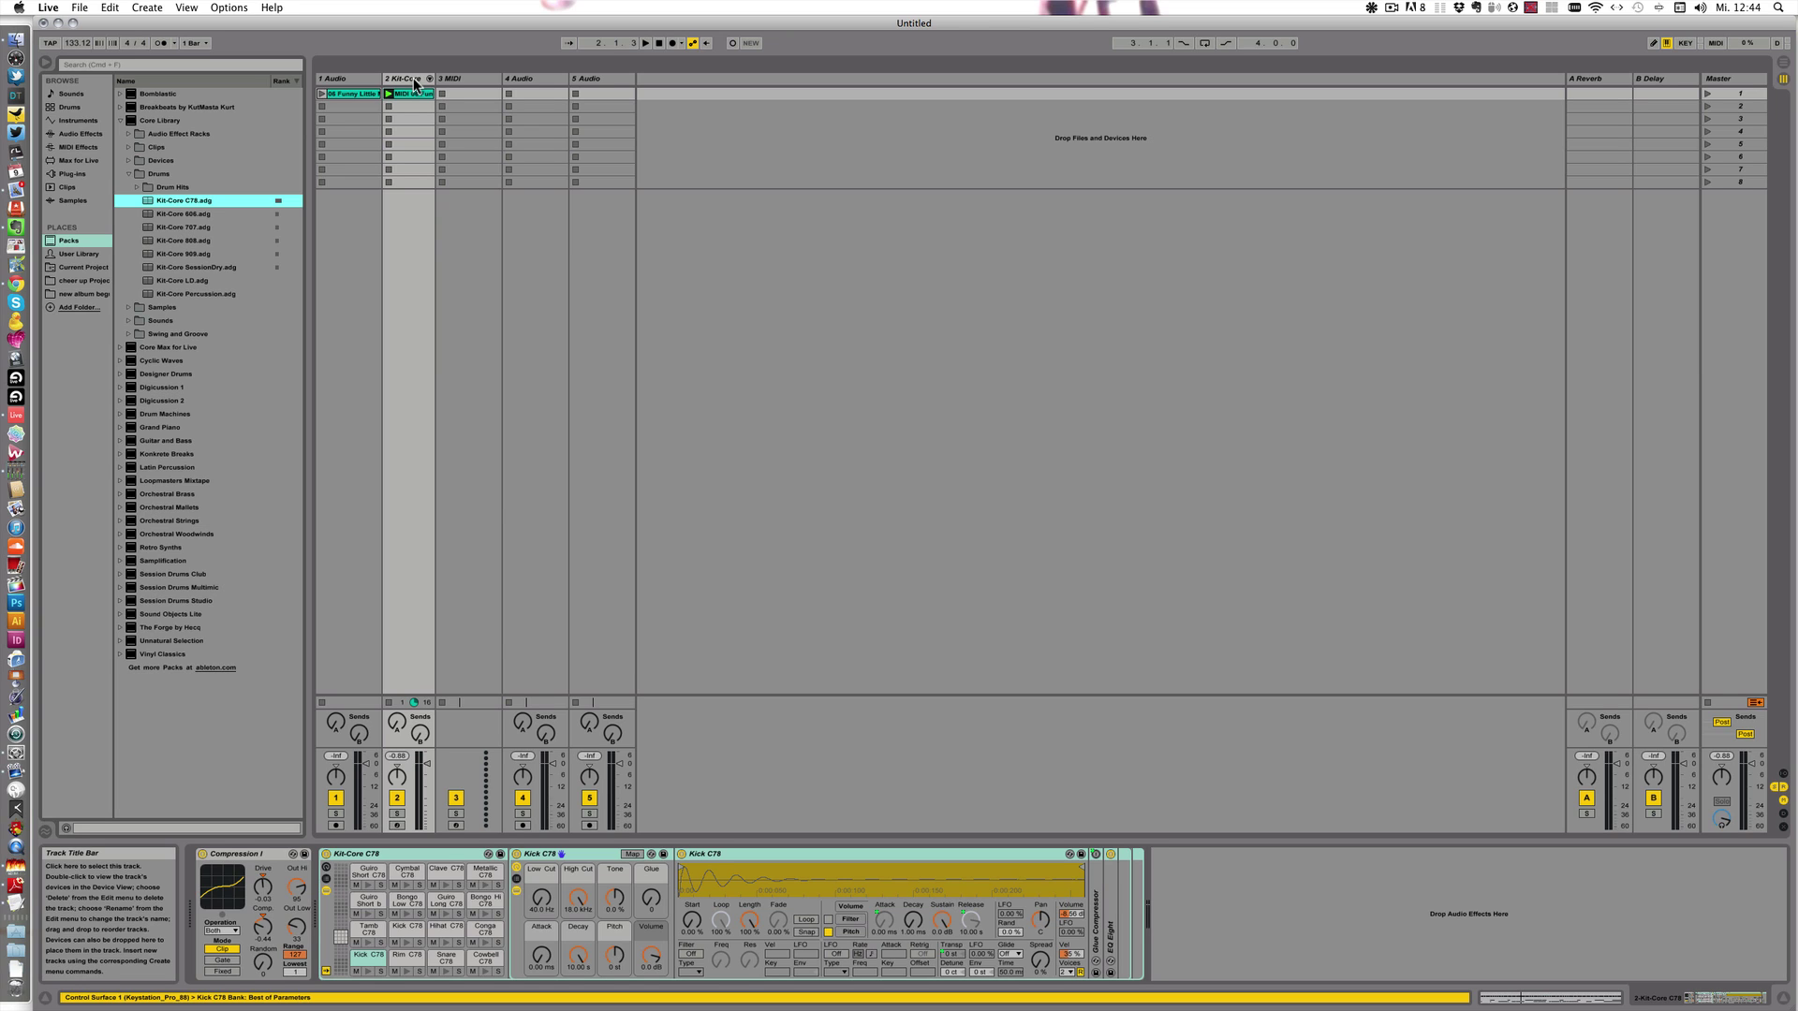
left_click(390, 94)
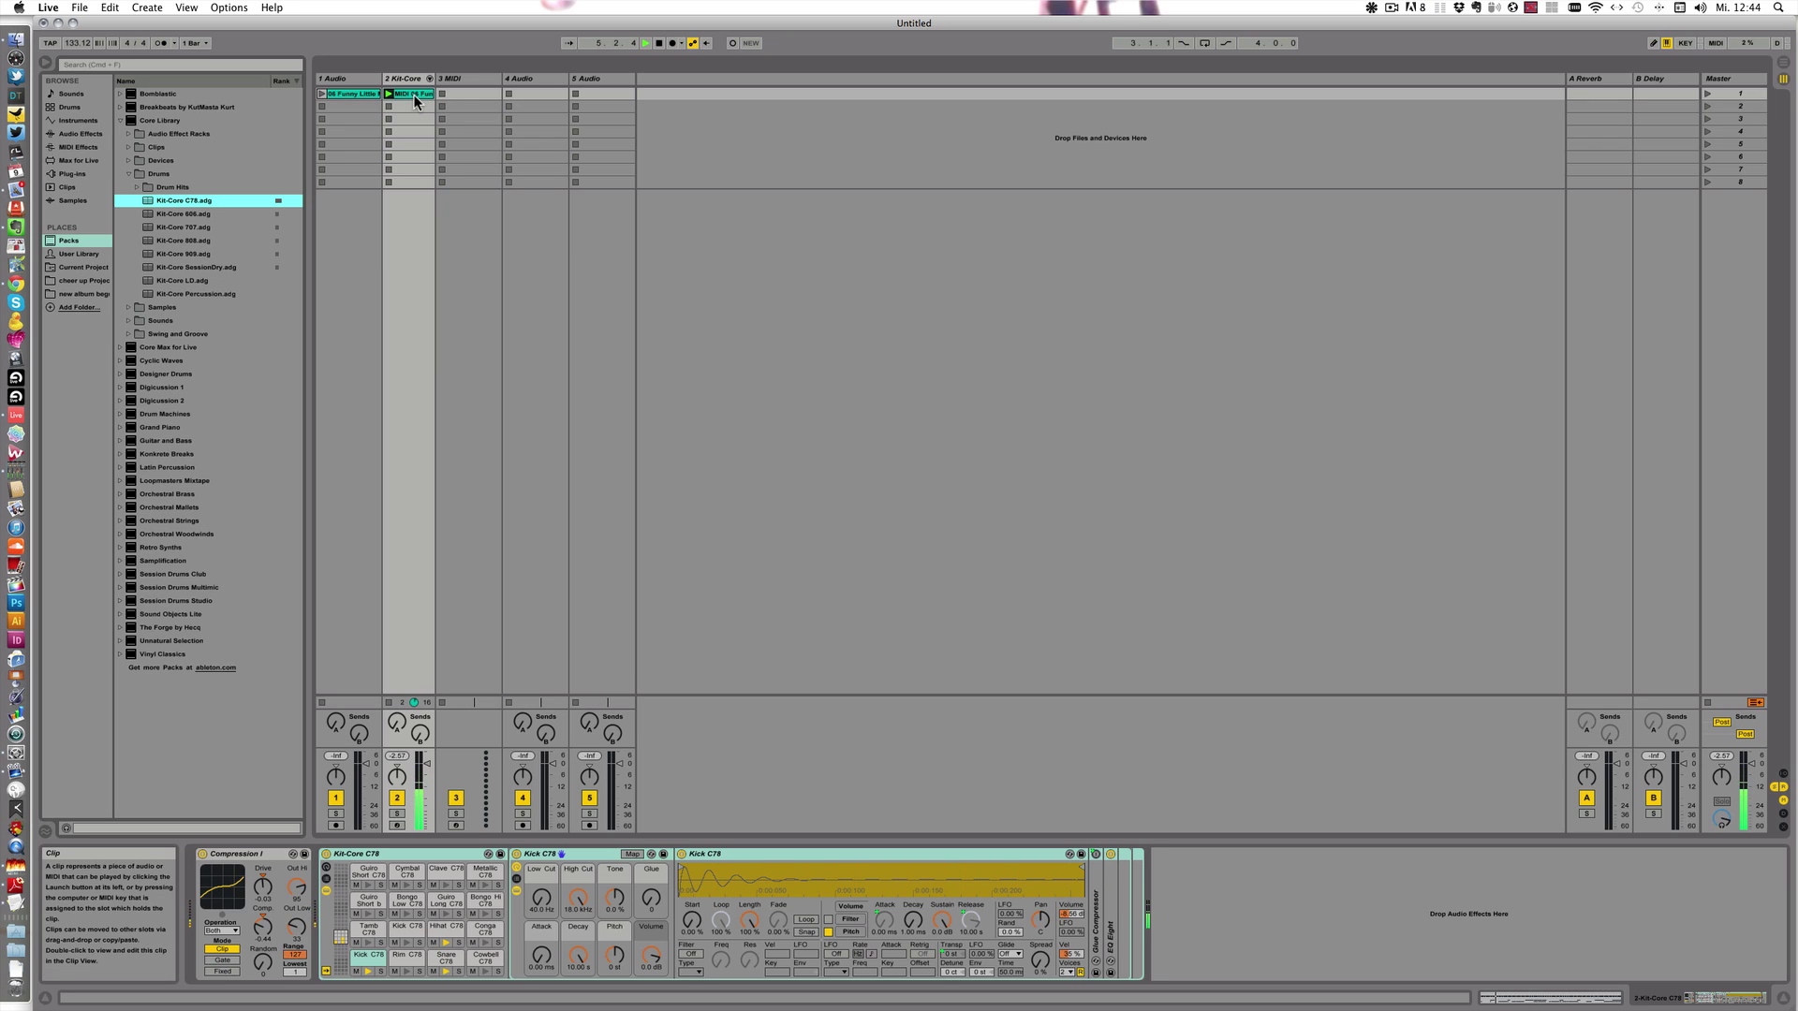
Select track 1's audio clip, then show track 2's MIDI clip in the note editor.
key("super")
left_click(355, 97)
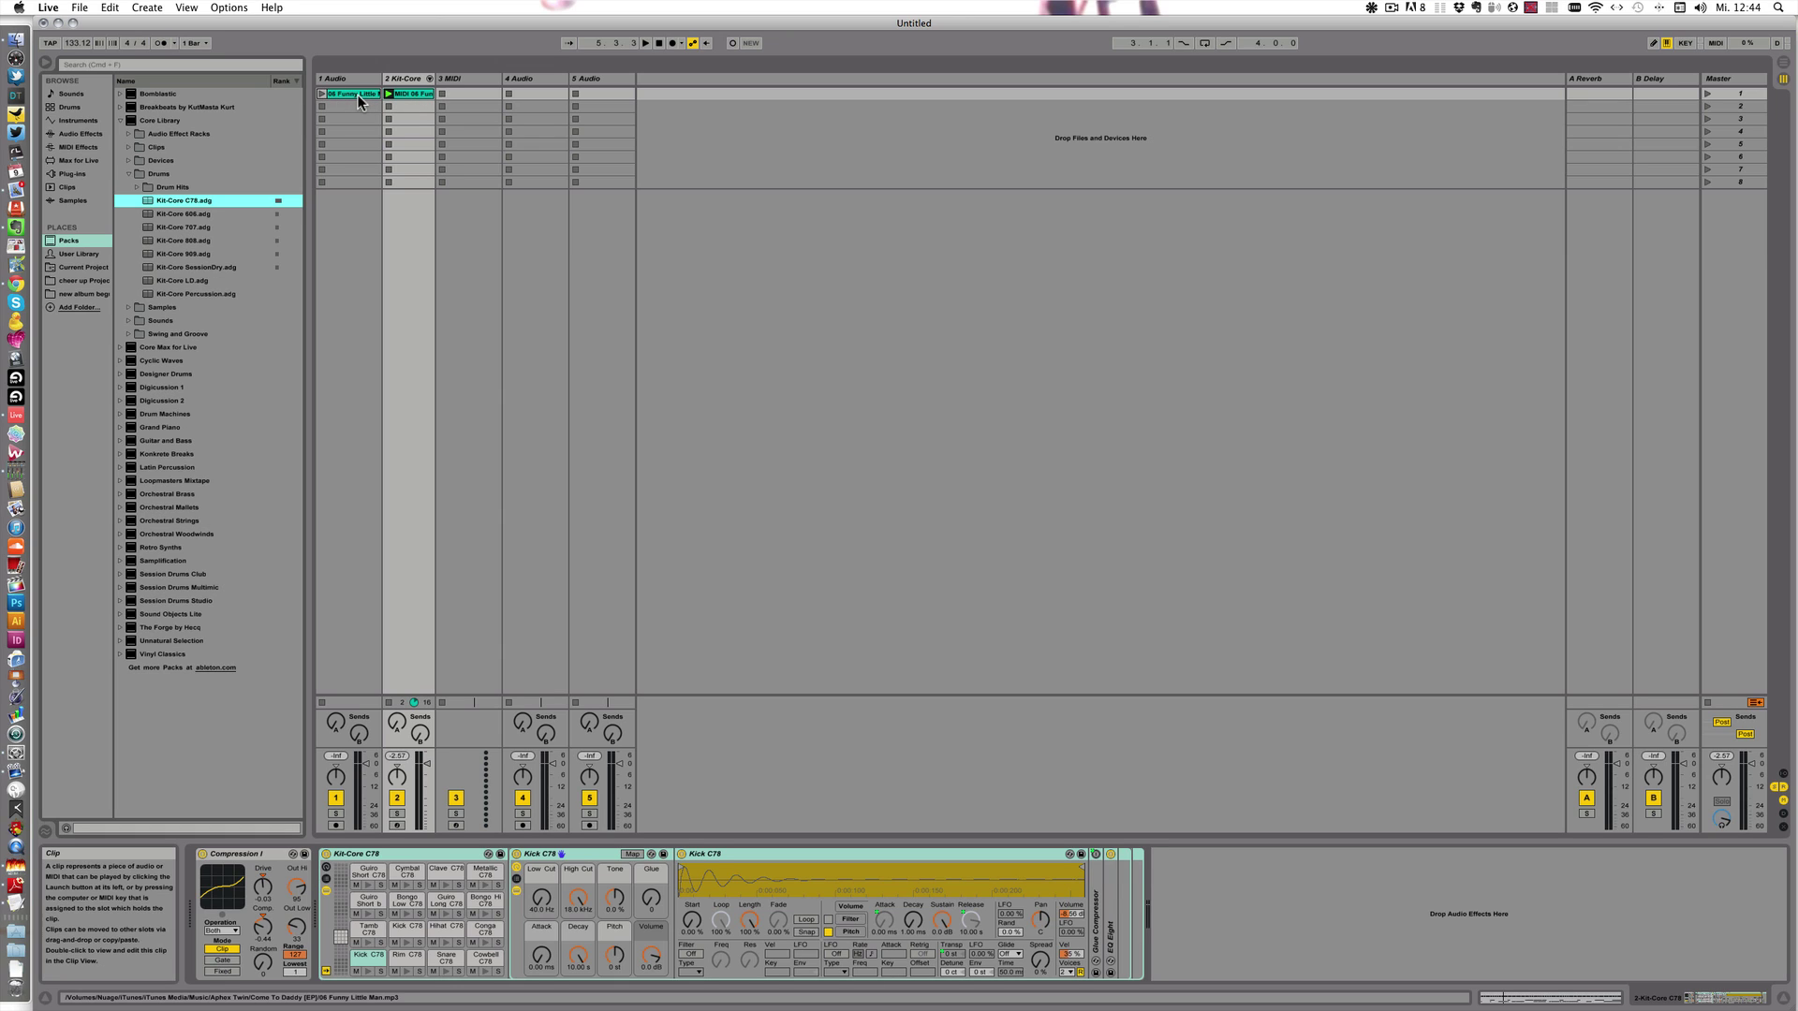
left_click(411, 92)
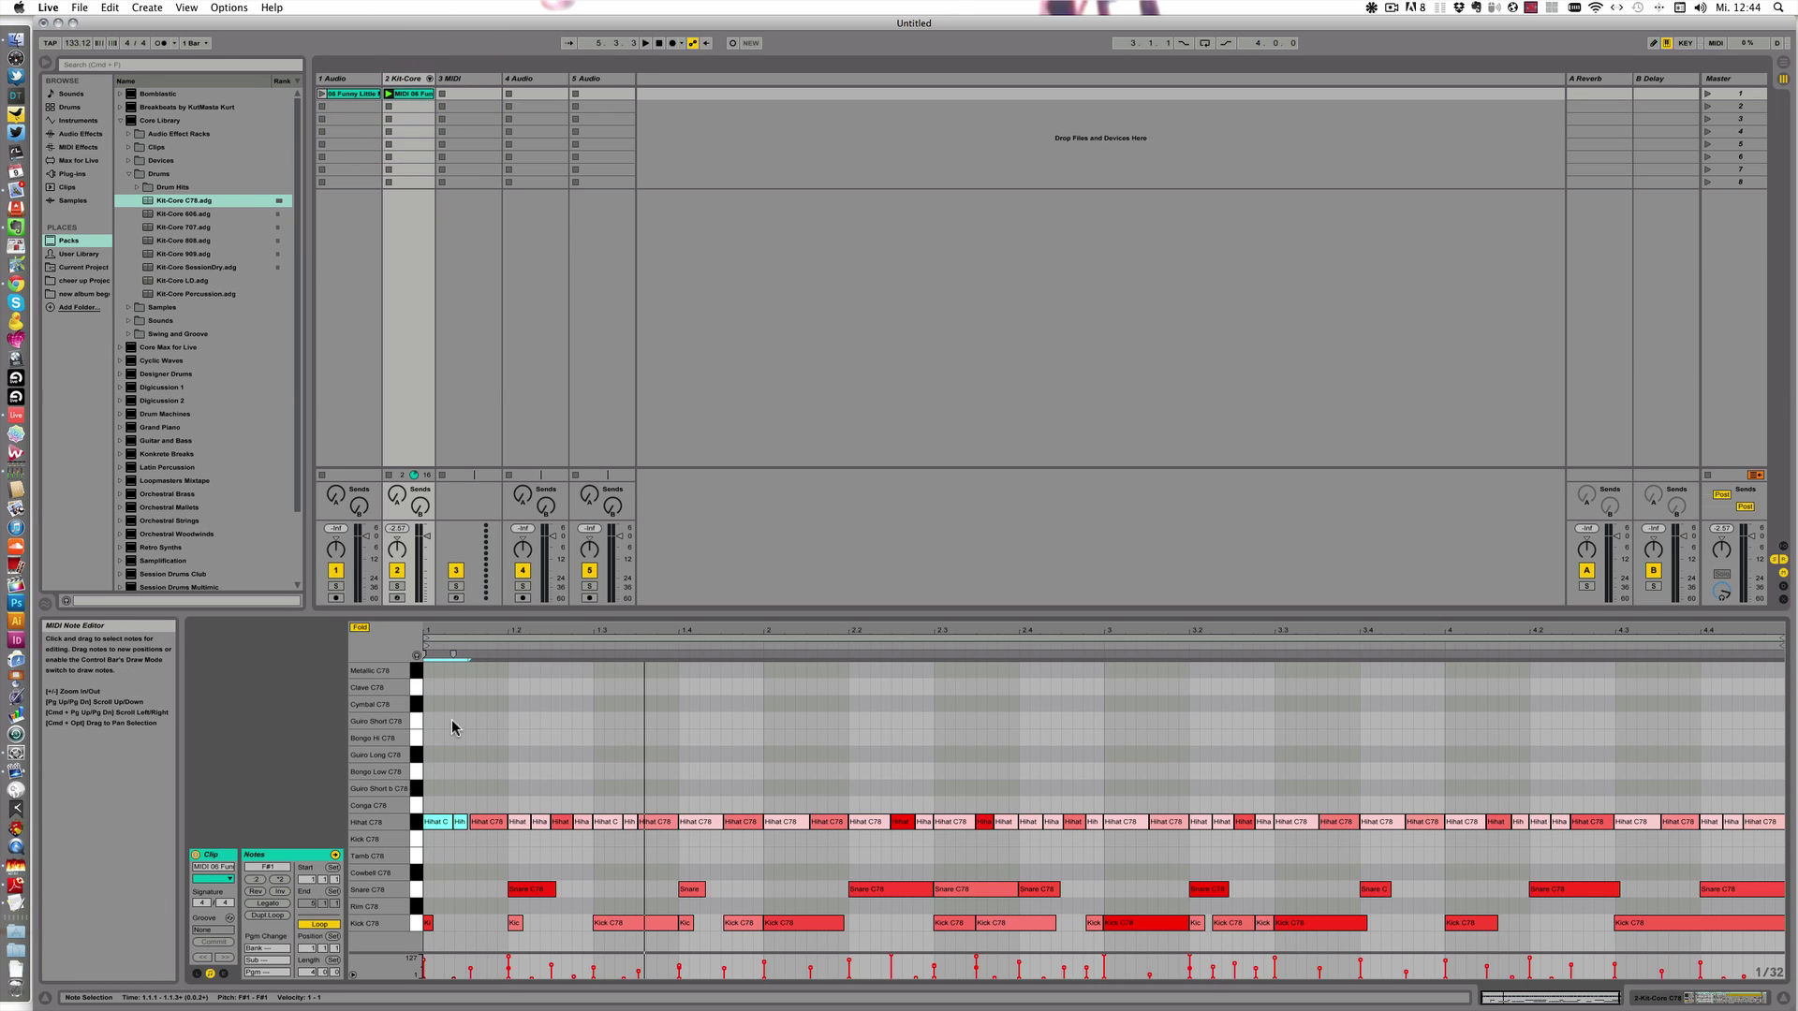
left_click(417, 824)
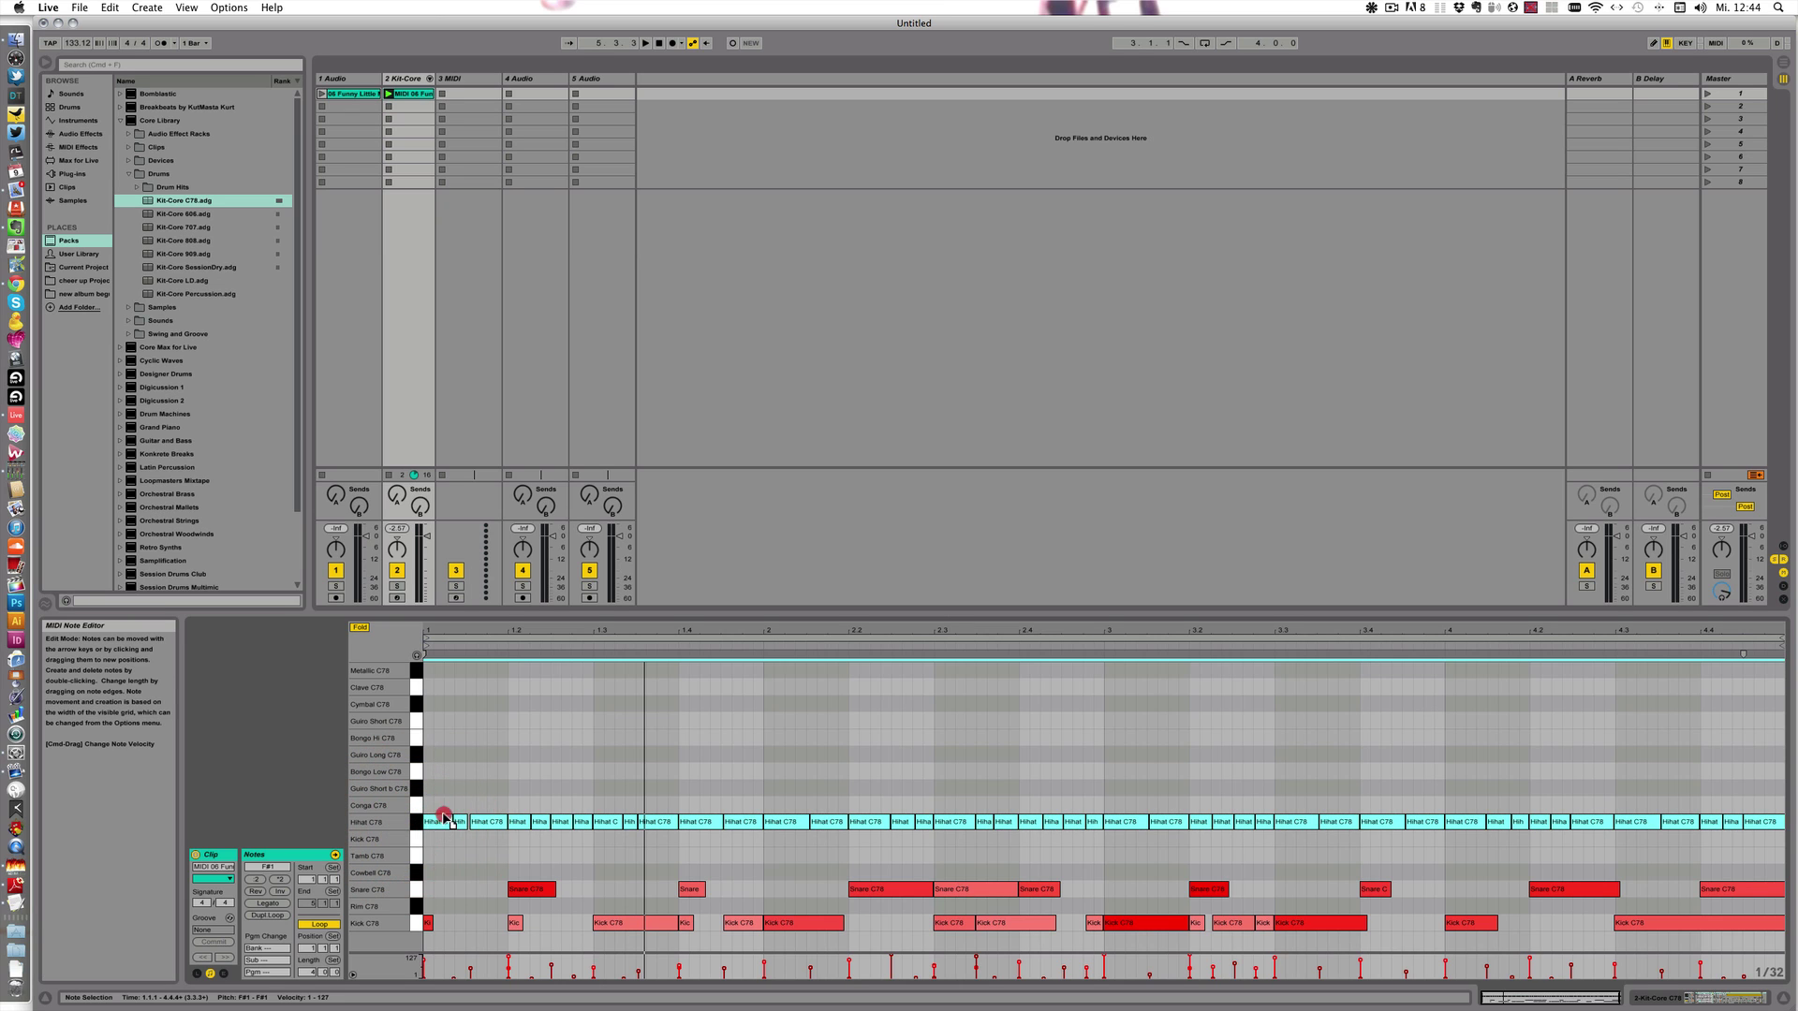
left_click_drag(446, 824, 447, 810)
key("space")
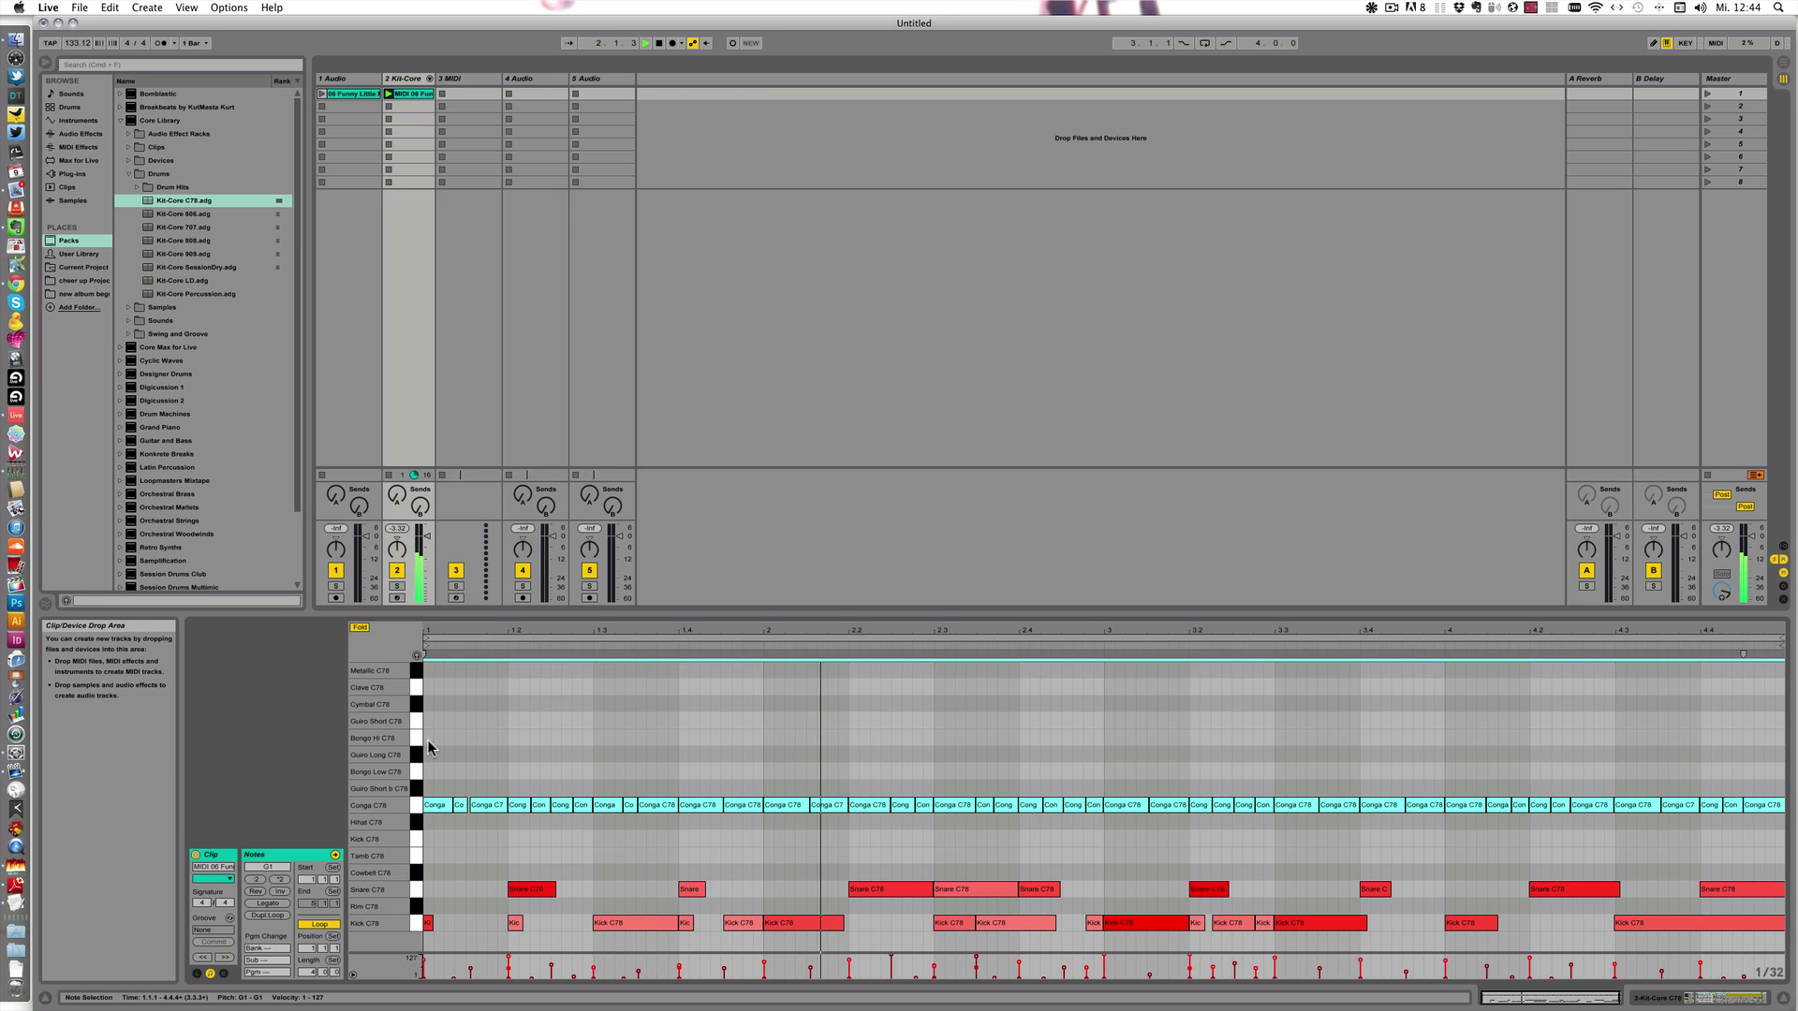
key("space")
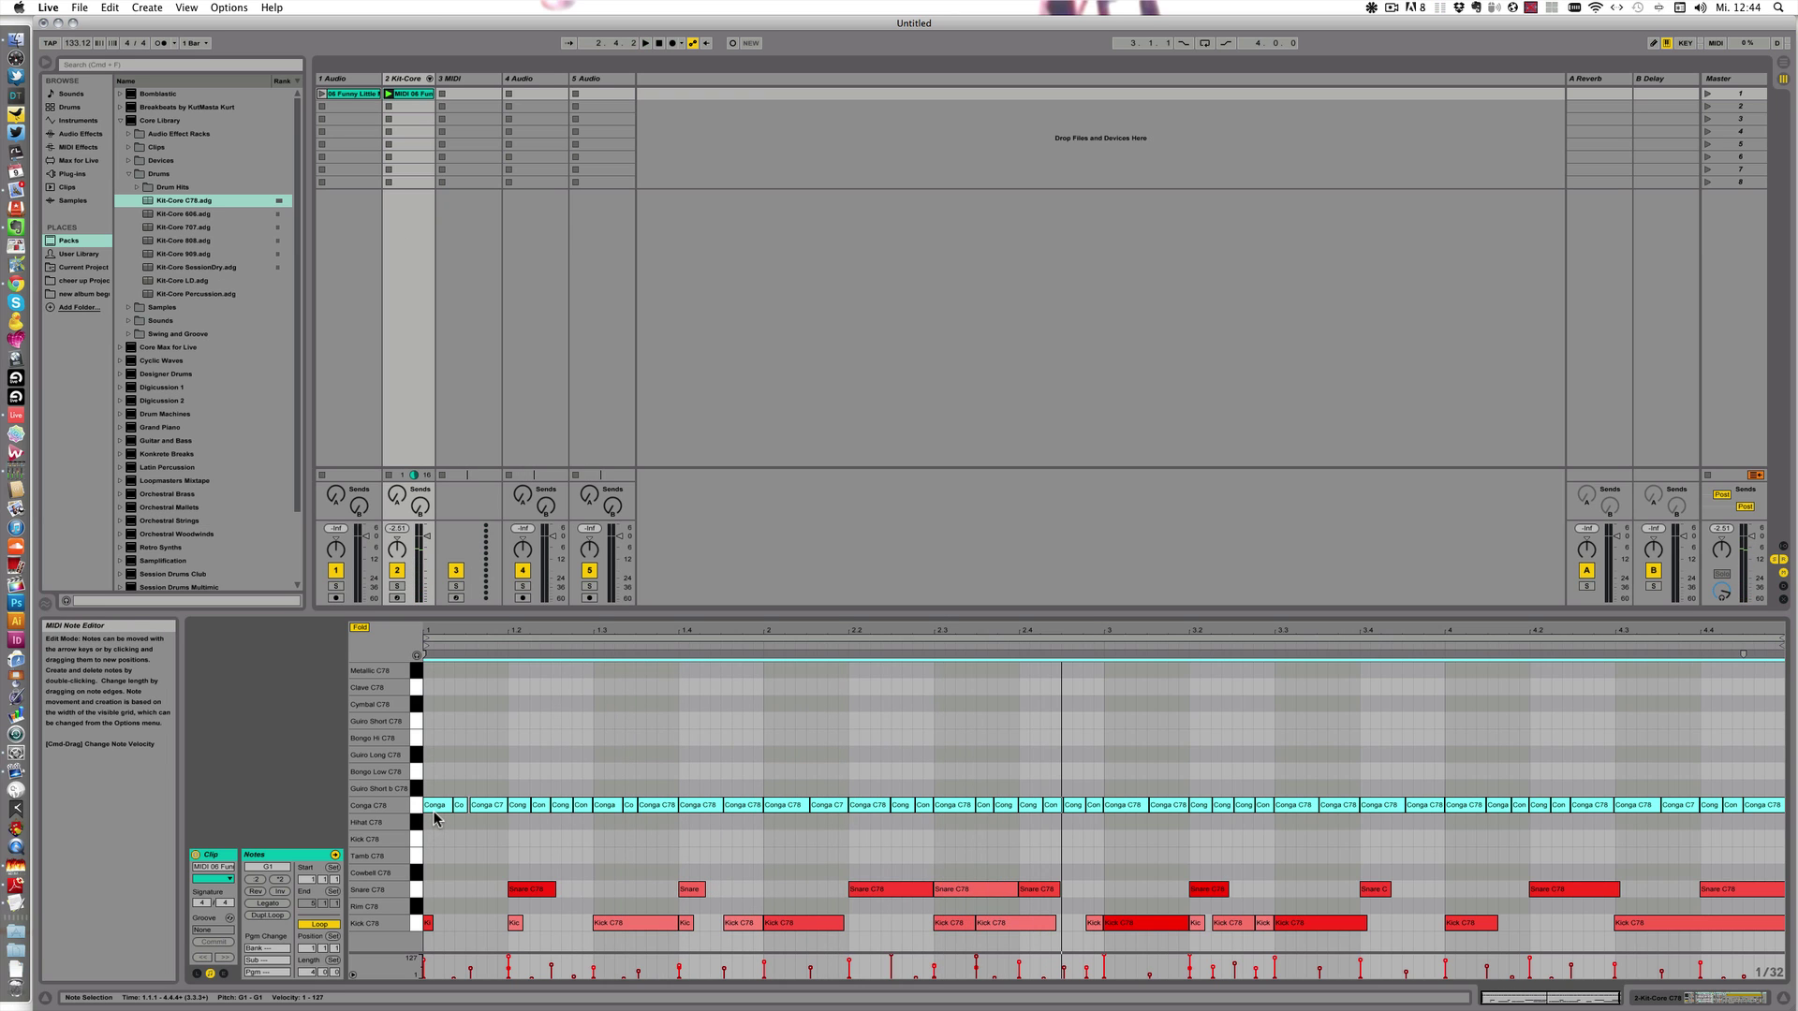
key("super+z")
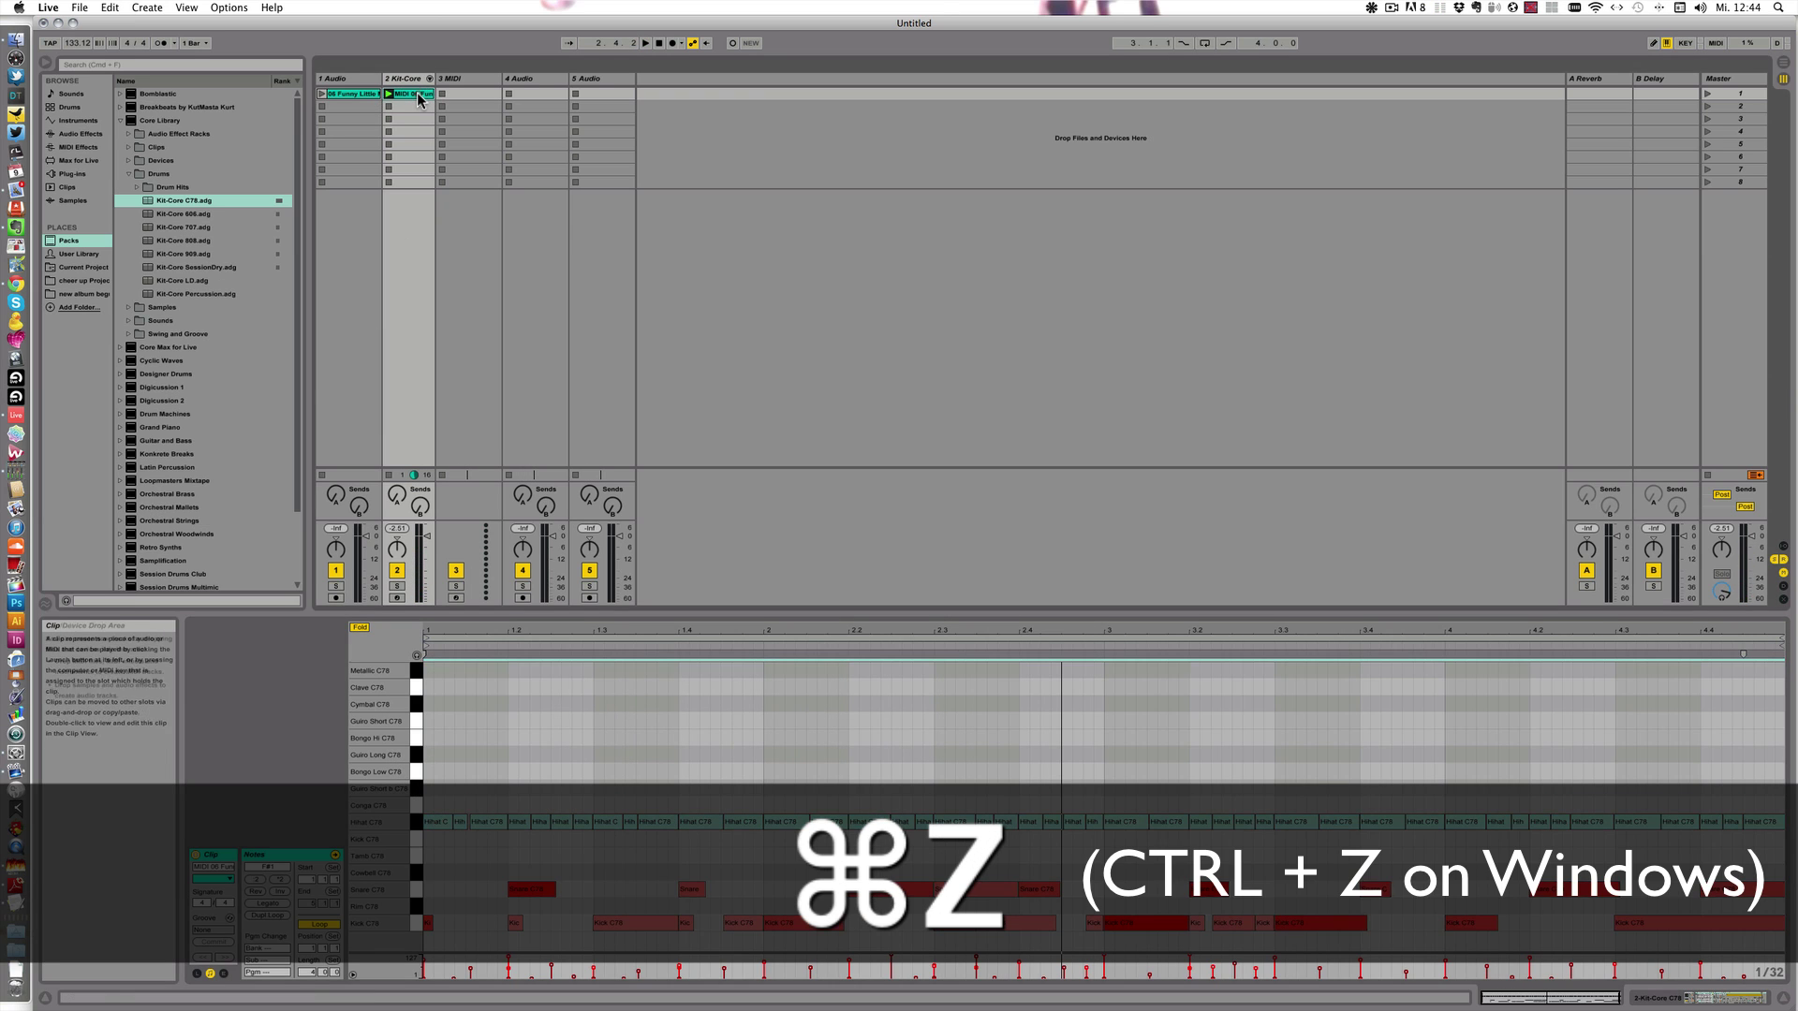
left_click(419, 97)
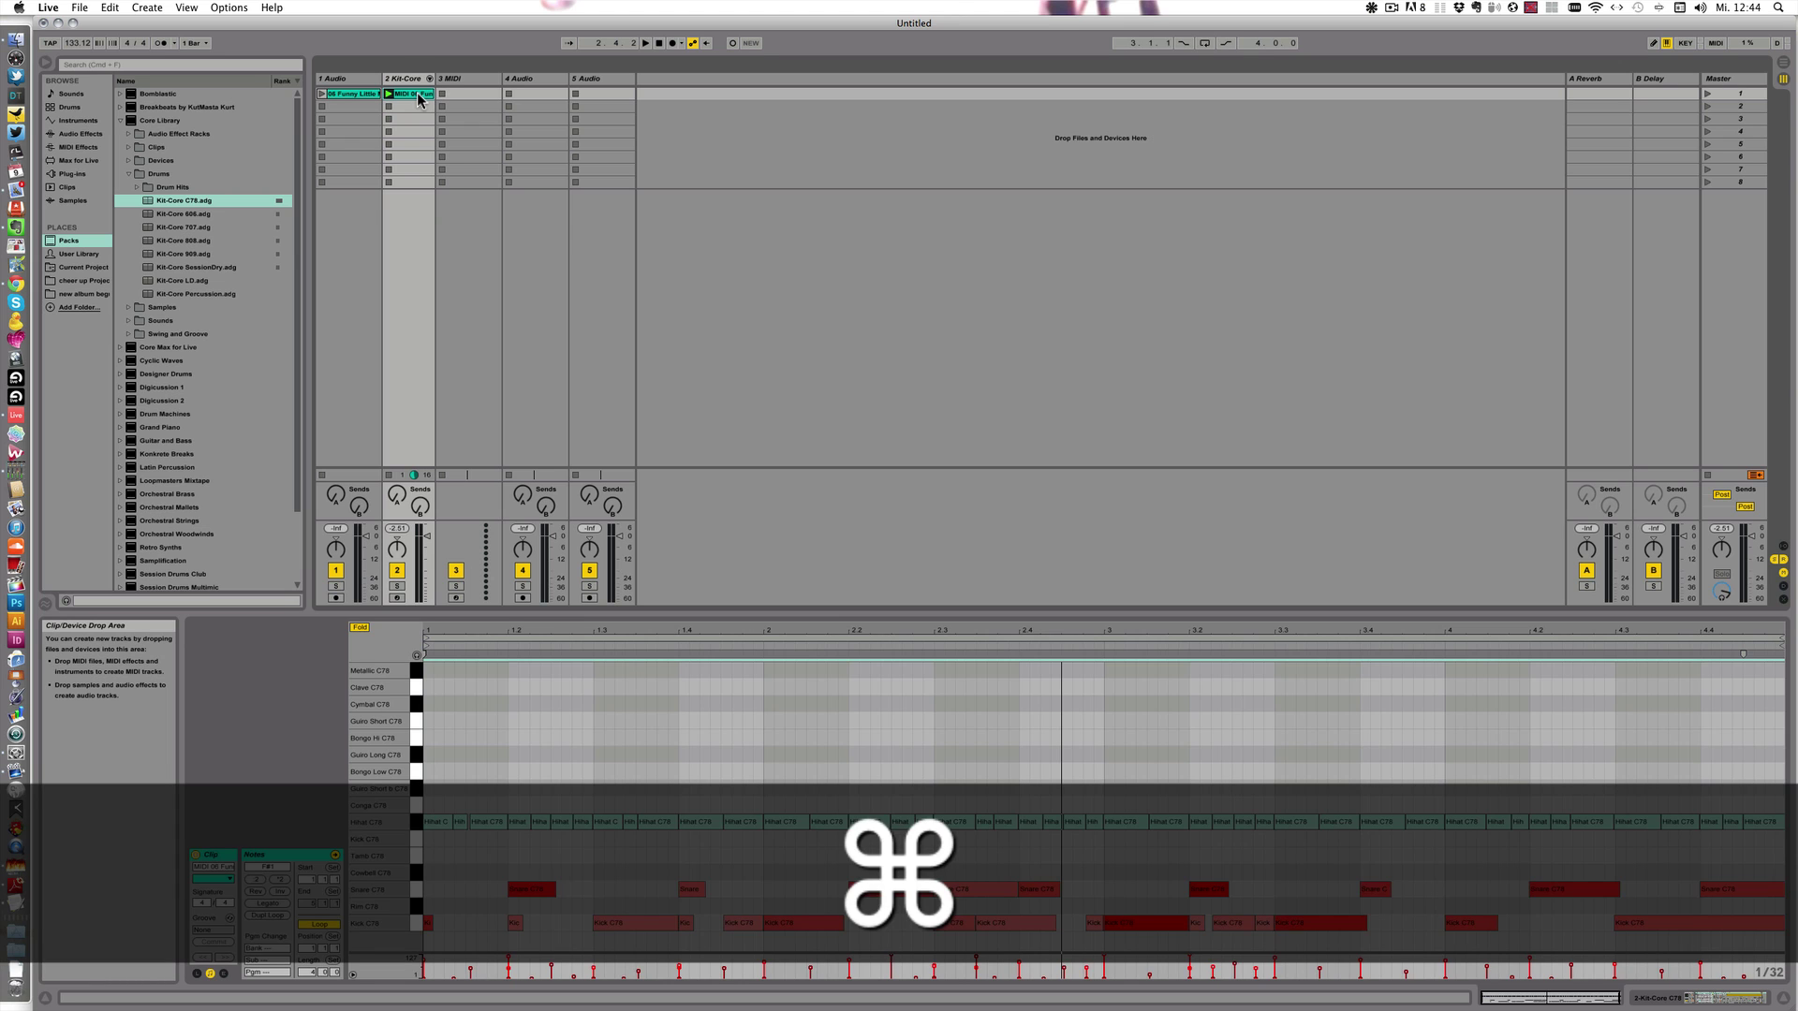
Duplicate the MIDI clip and add a Cymbal C78 note at 1.3.
key("super+d")
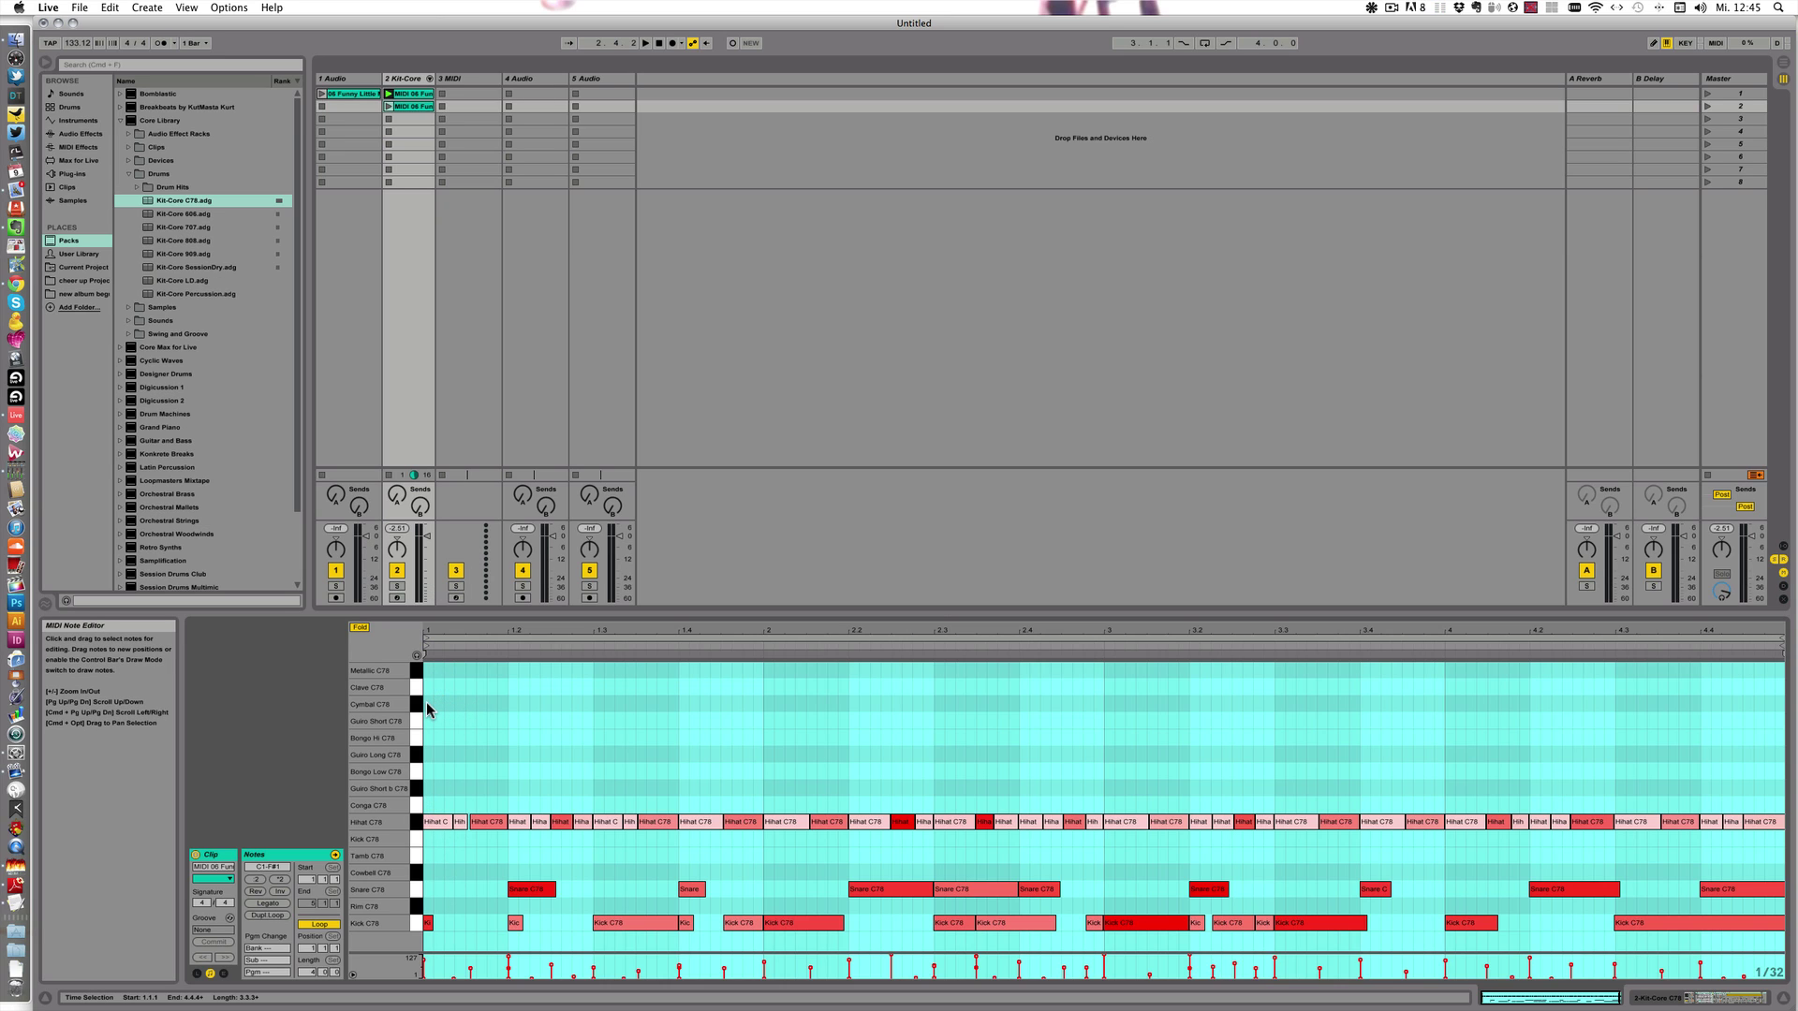
double_click(594, 704)
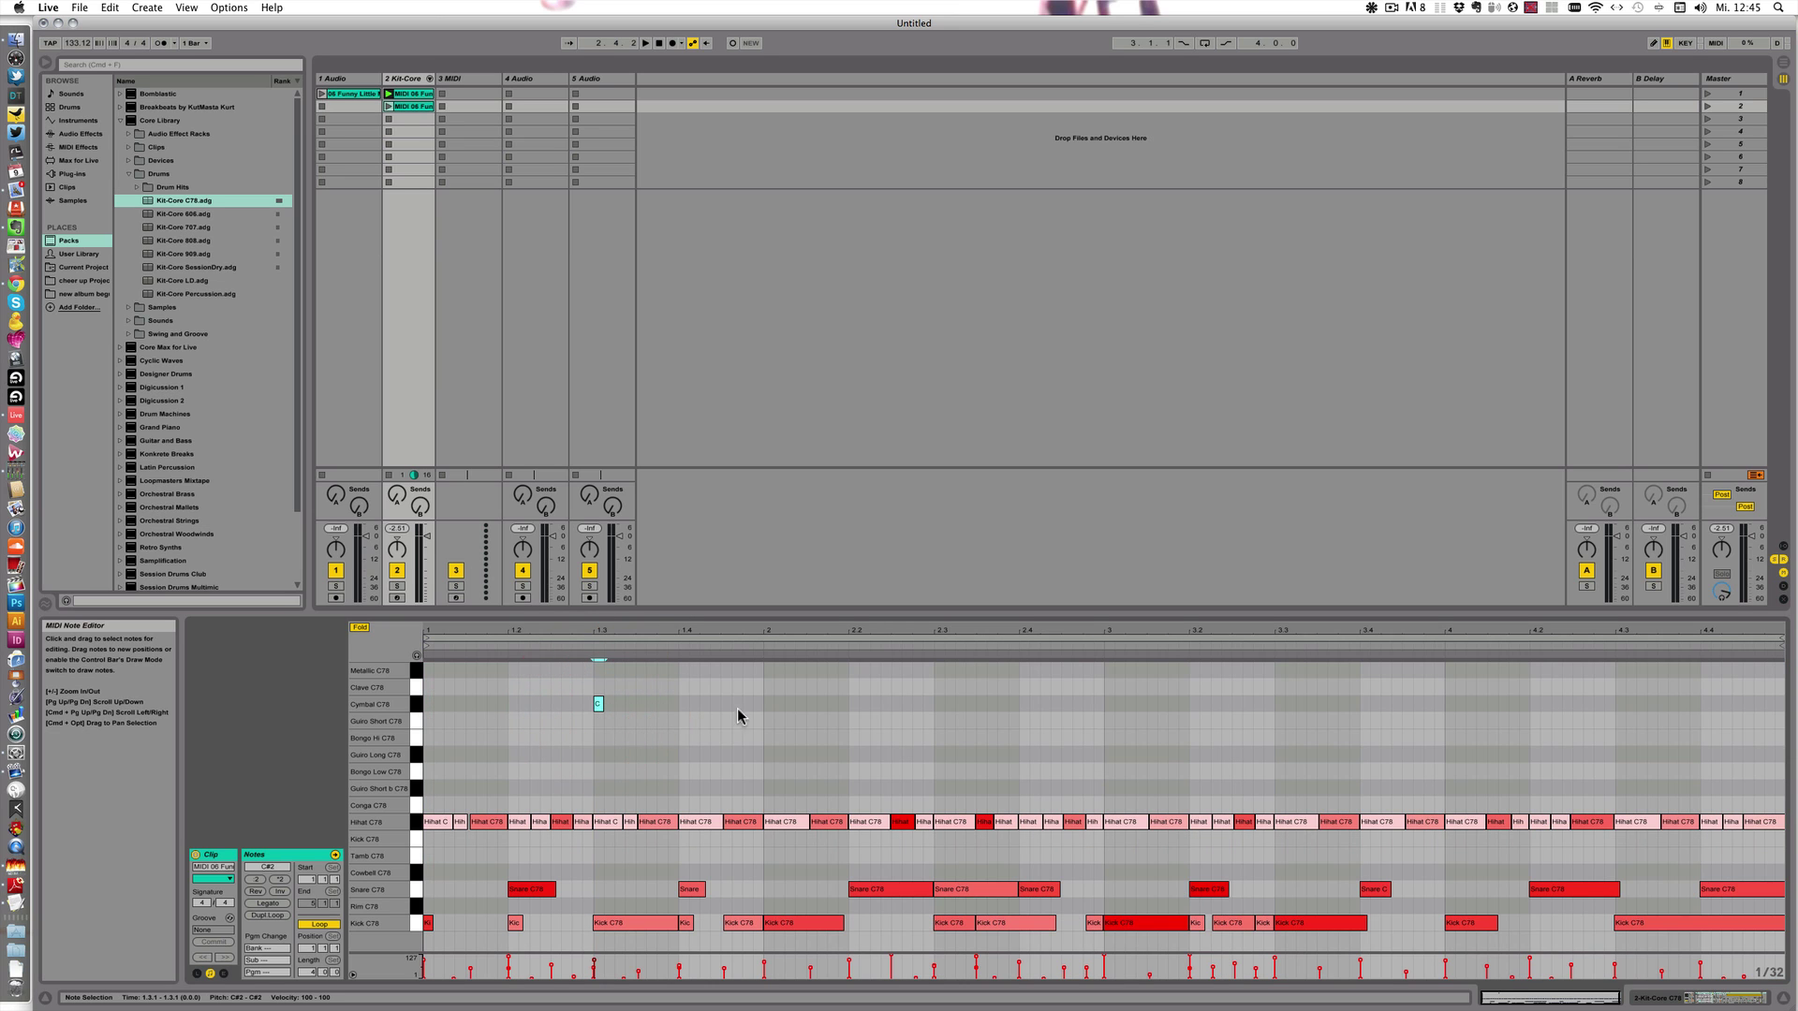
key("space")
left_click(402, 172)
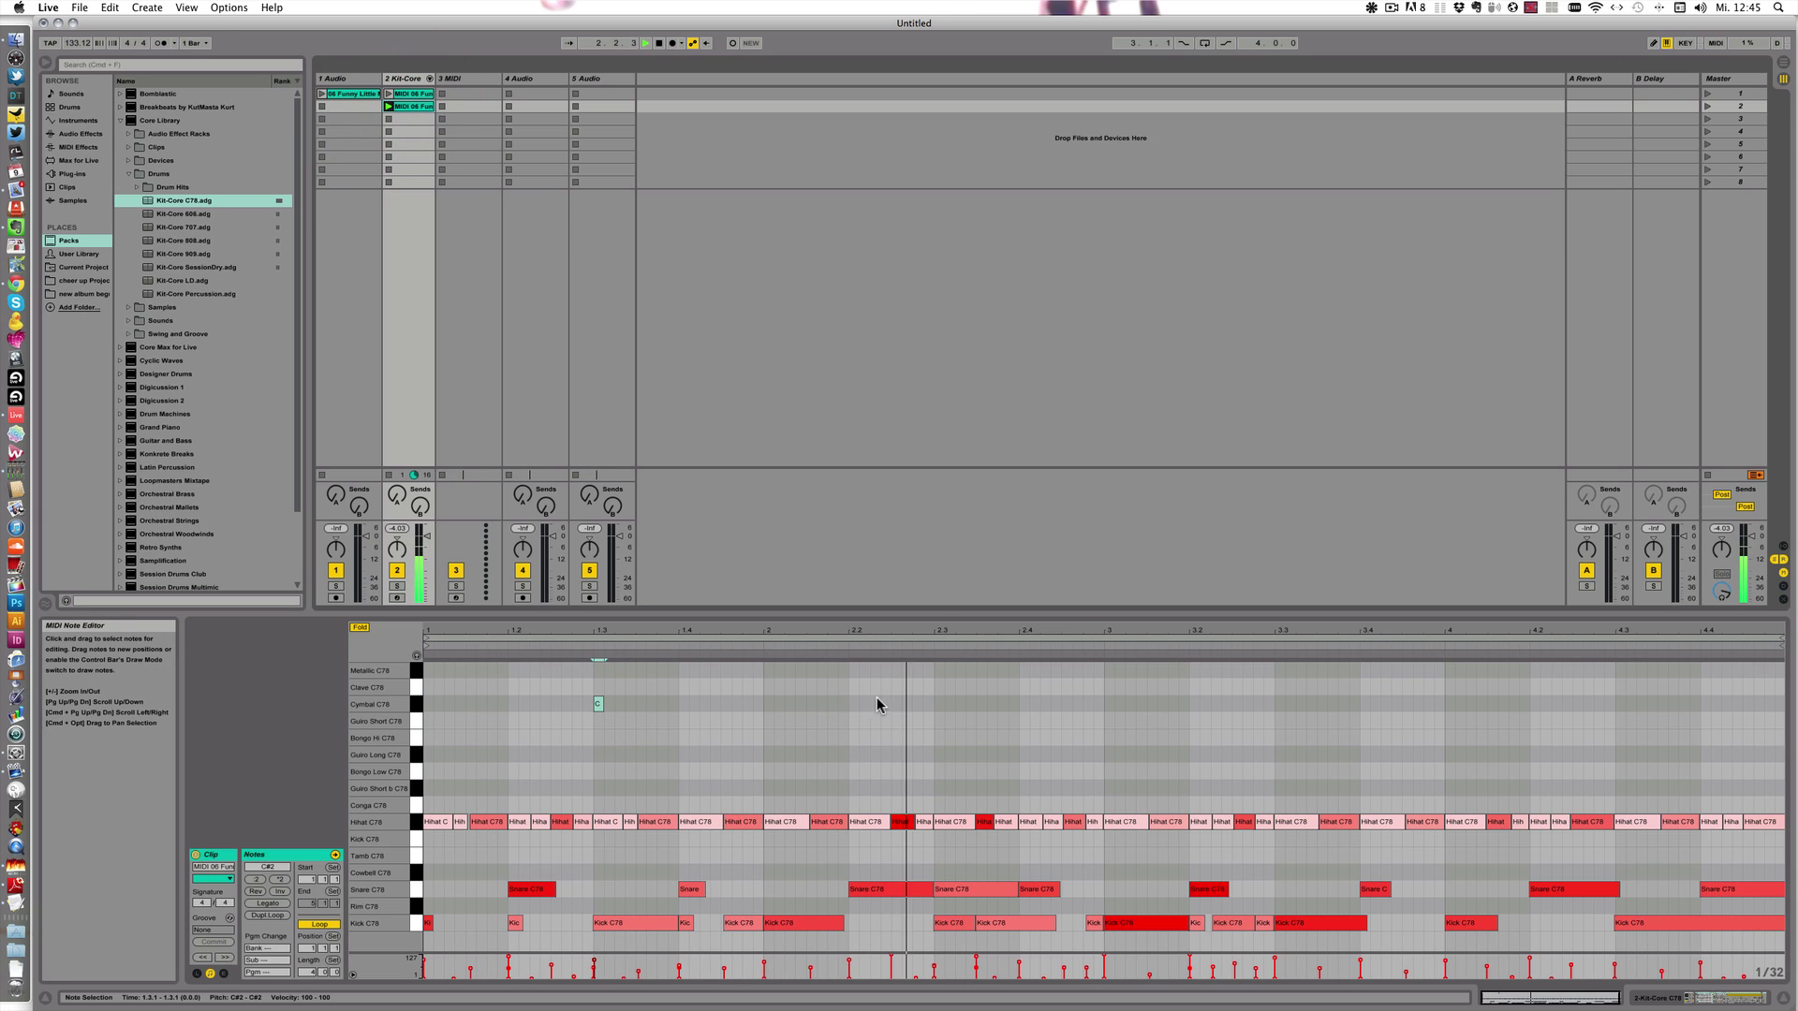
Add Cymbal C78 notes at 2.3 and 3.3, then duplicate the last to 4.3.
double_click(936, 705)
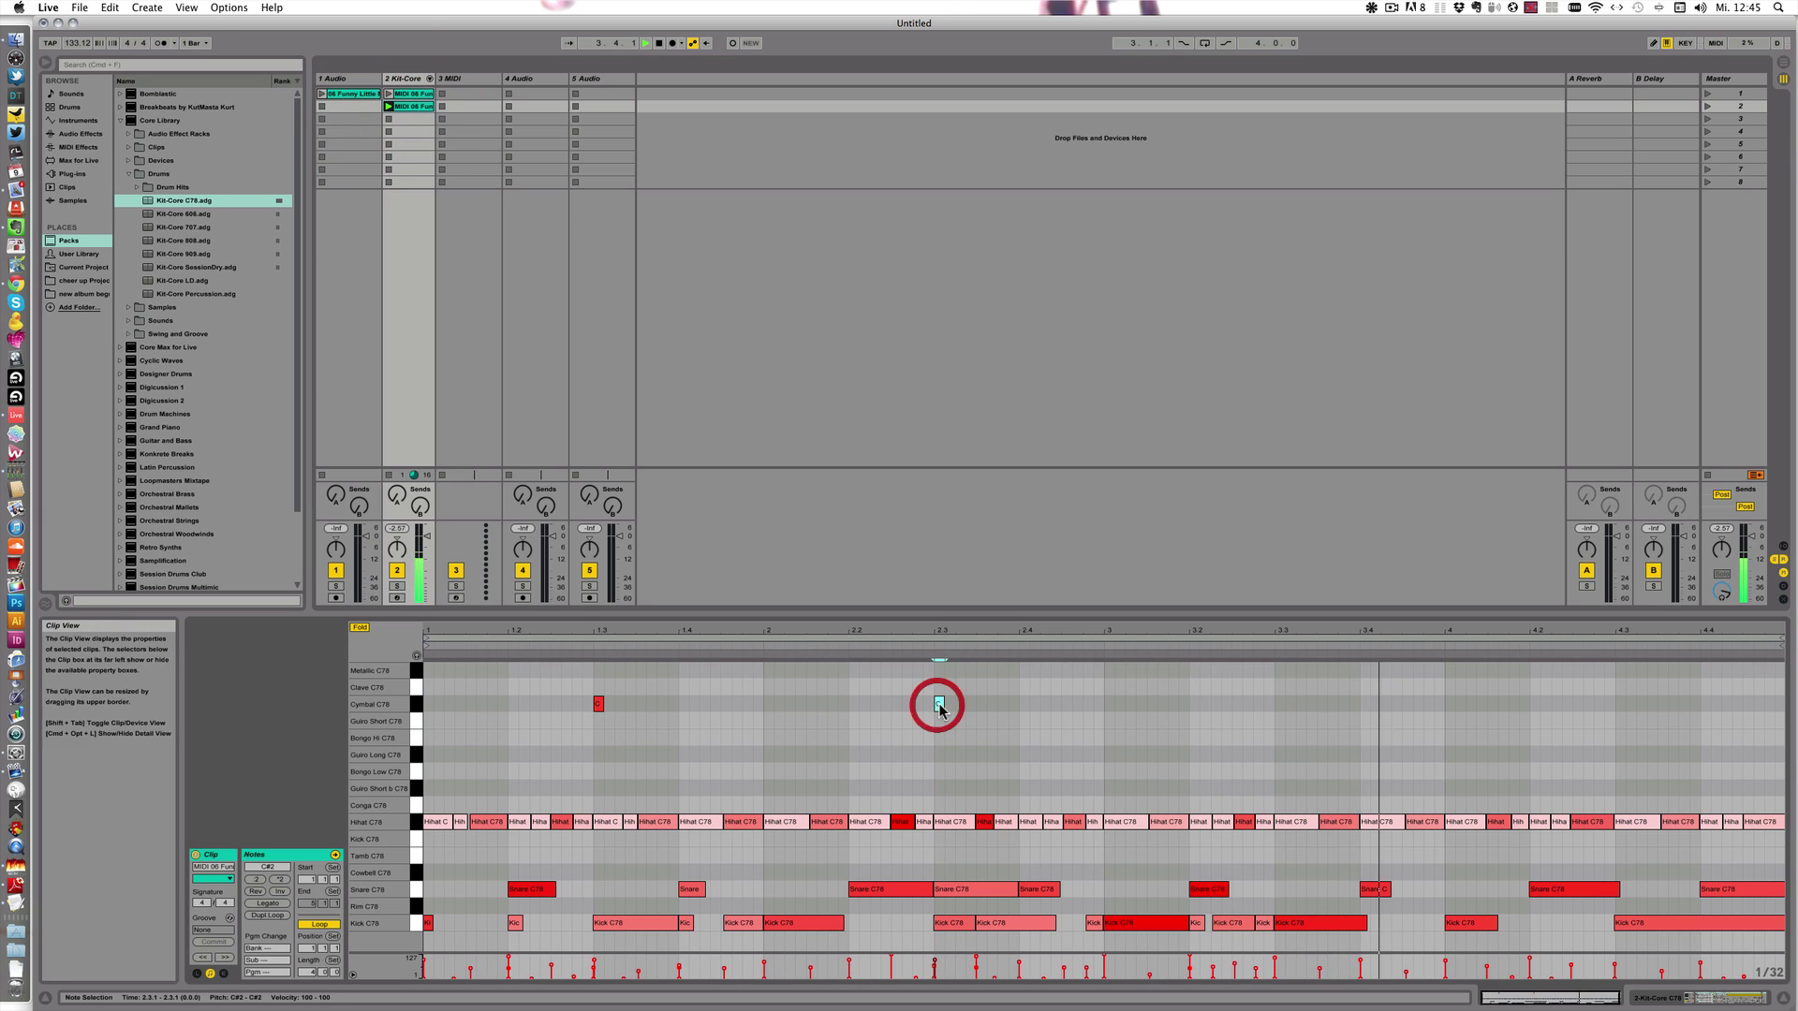
double_click(1279, 706)
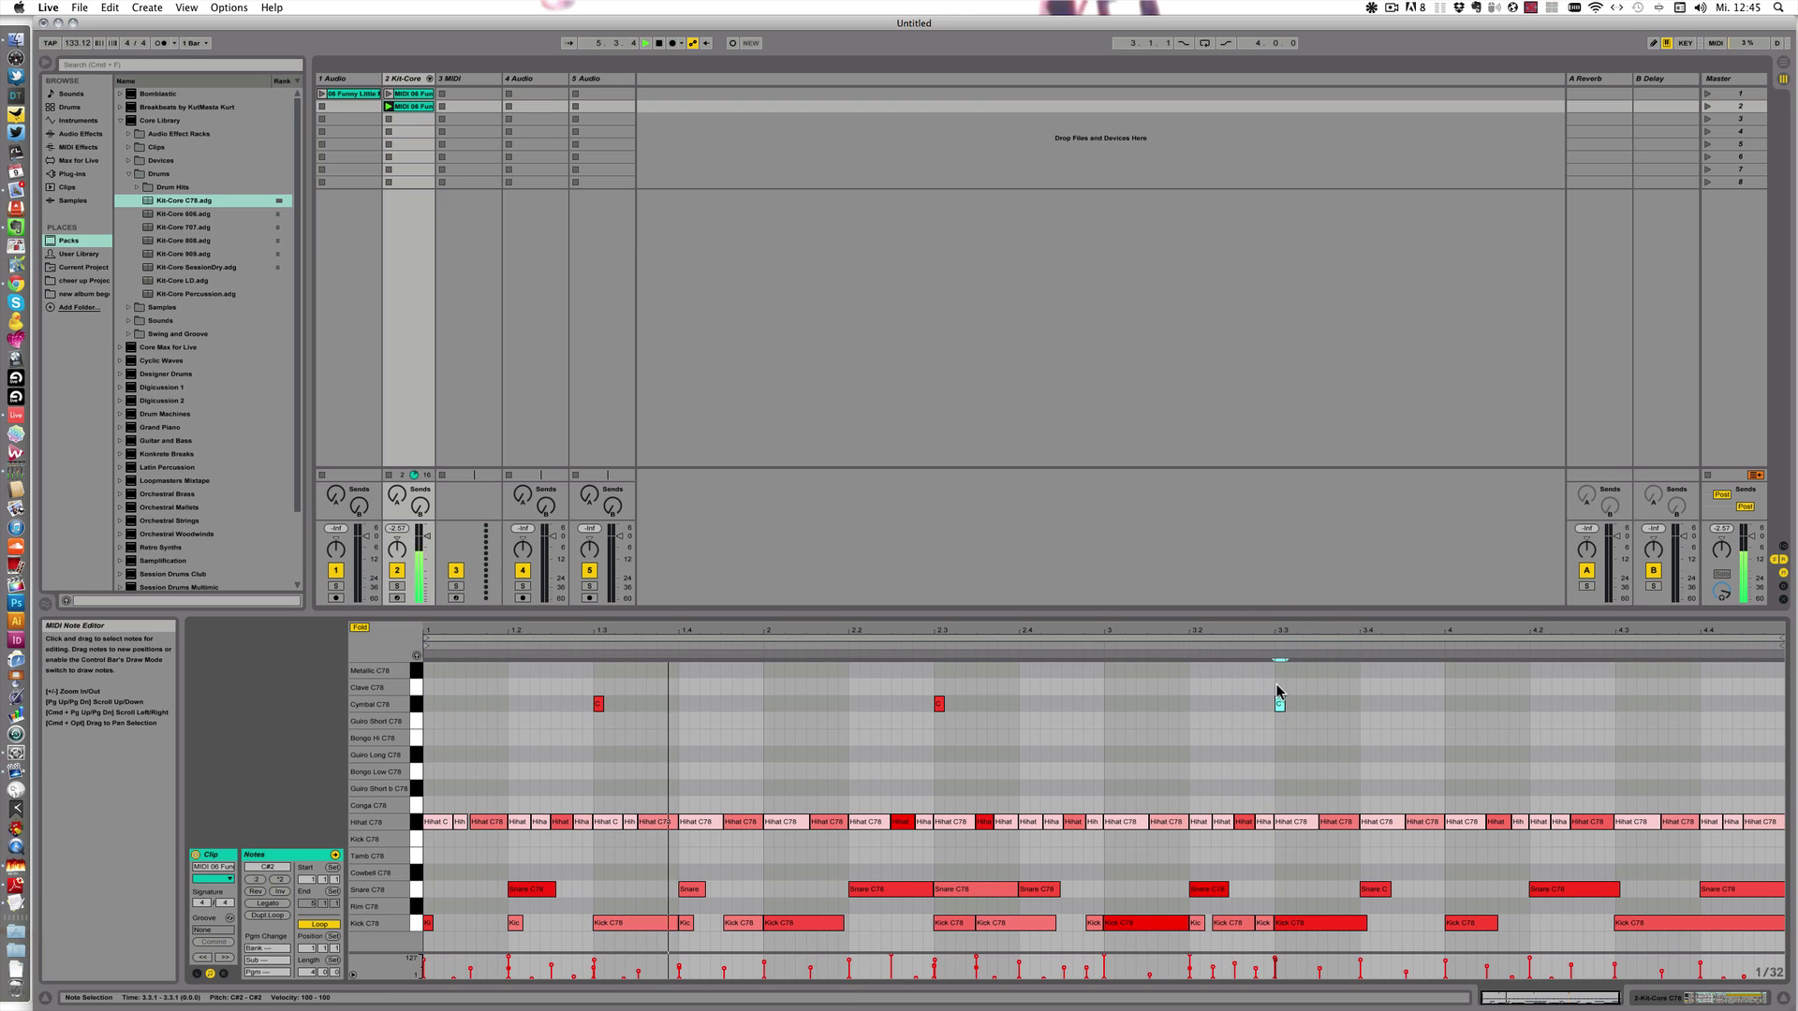
left_click_drag(1278, 689, 1611, 738)
key("super+d")
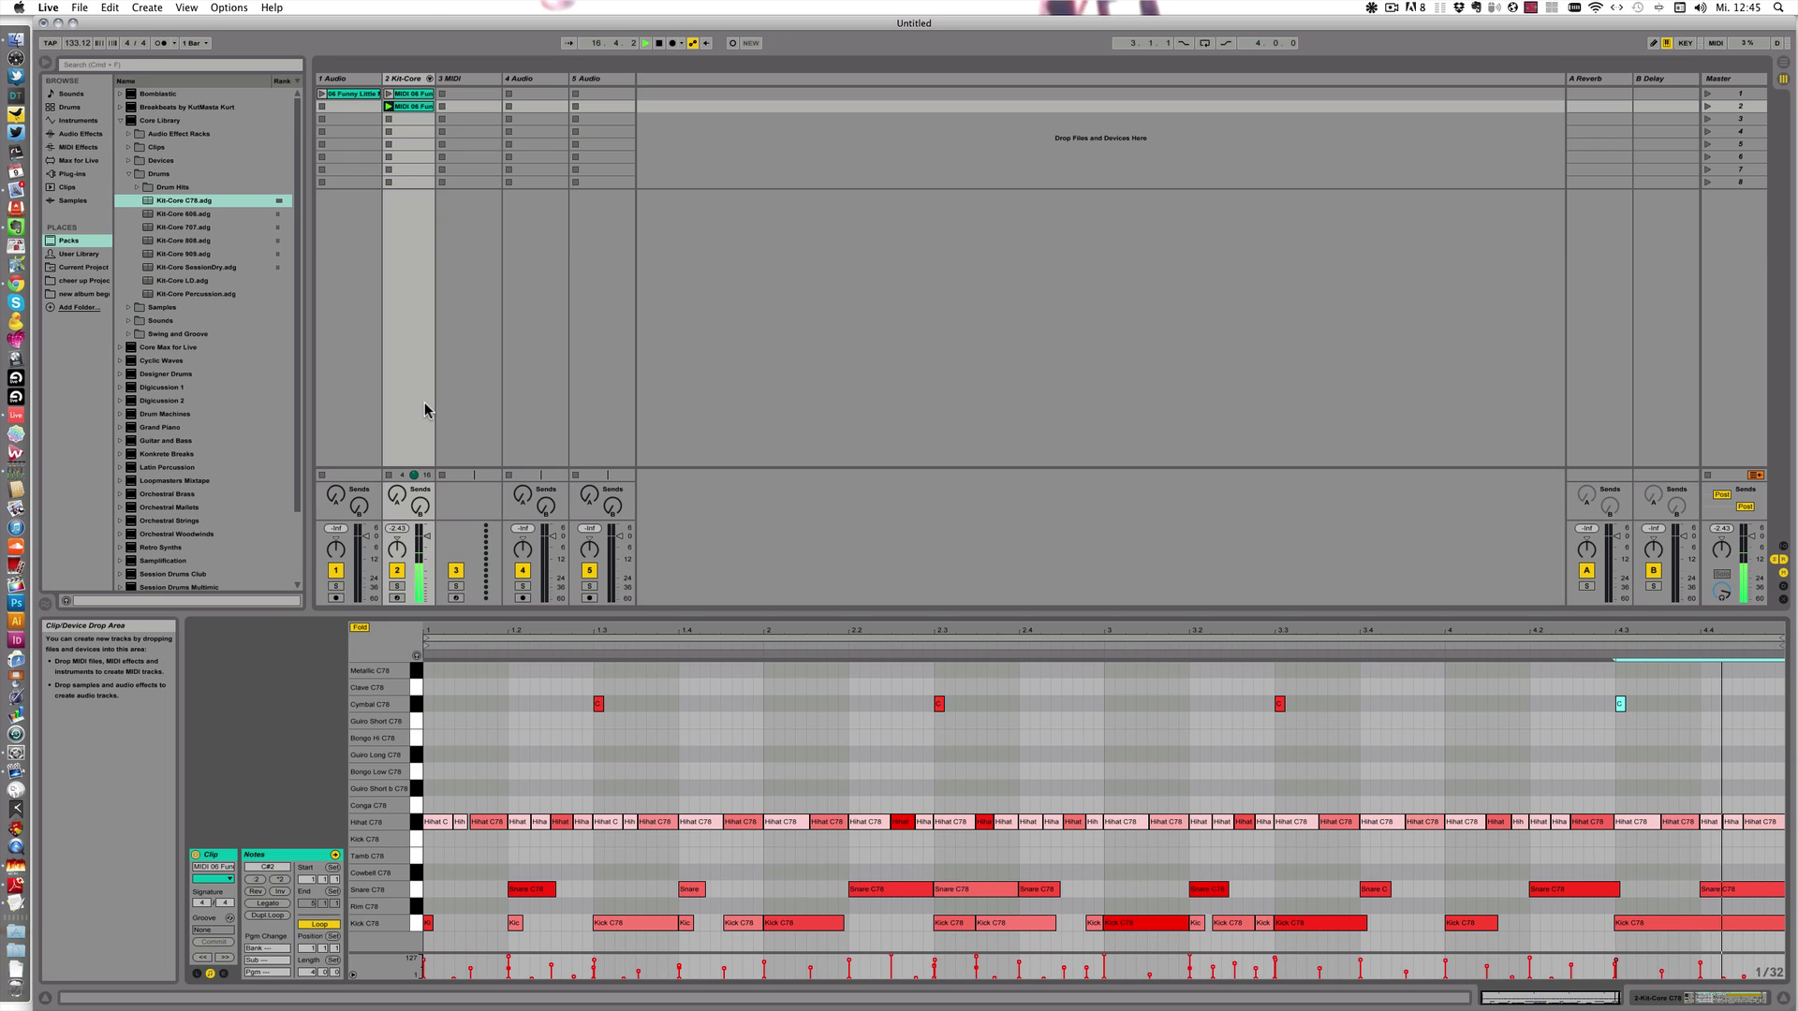
Stop track 2, play and stop the Funny Little Man loop, then launch the cymbal clip.
key("space")
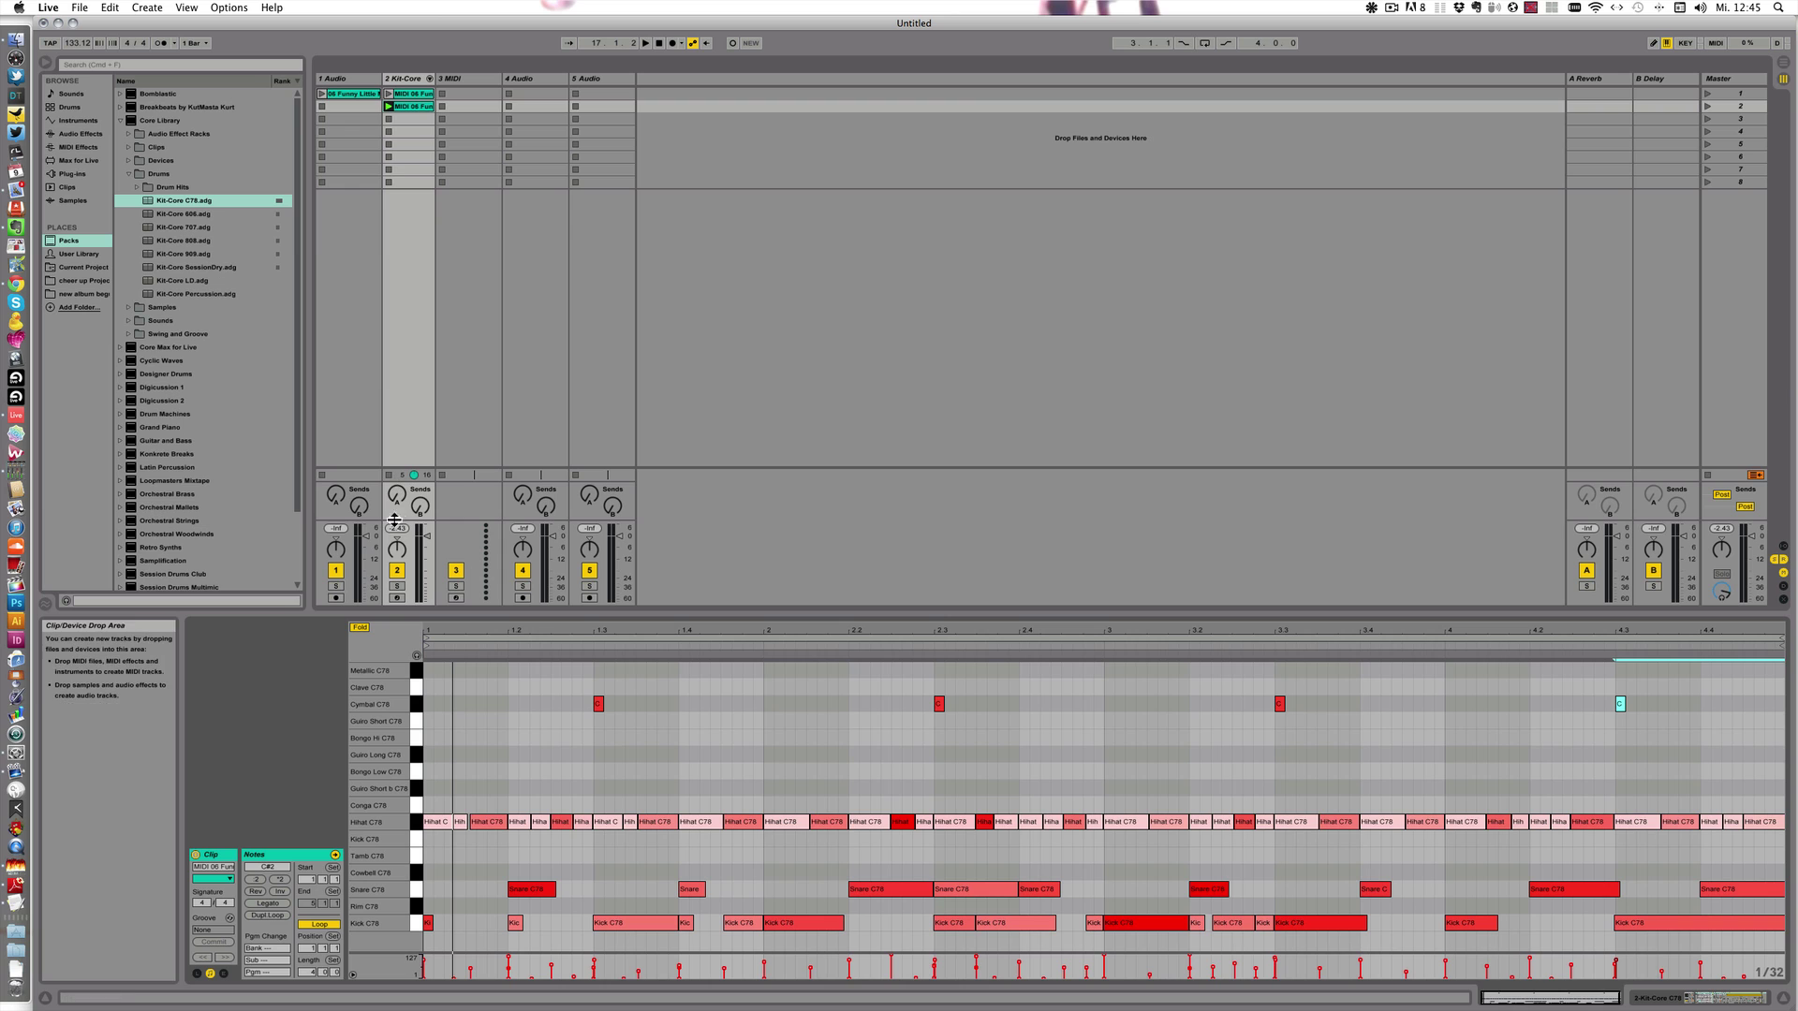
left_click(388, 475)
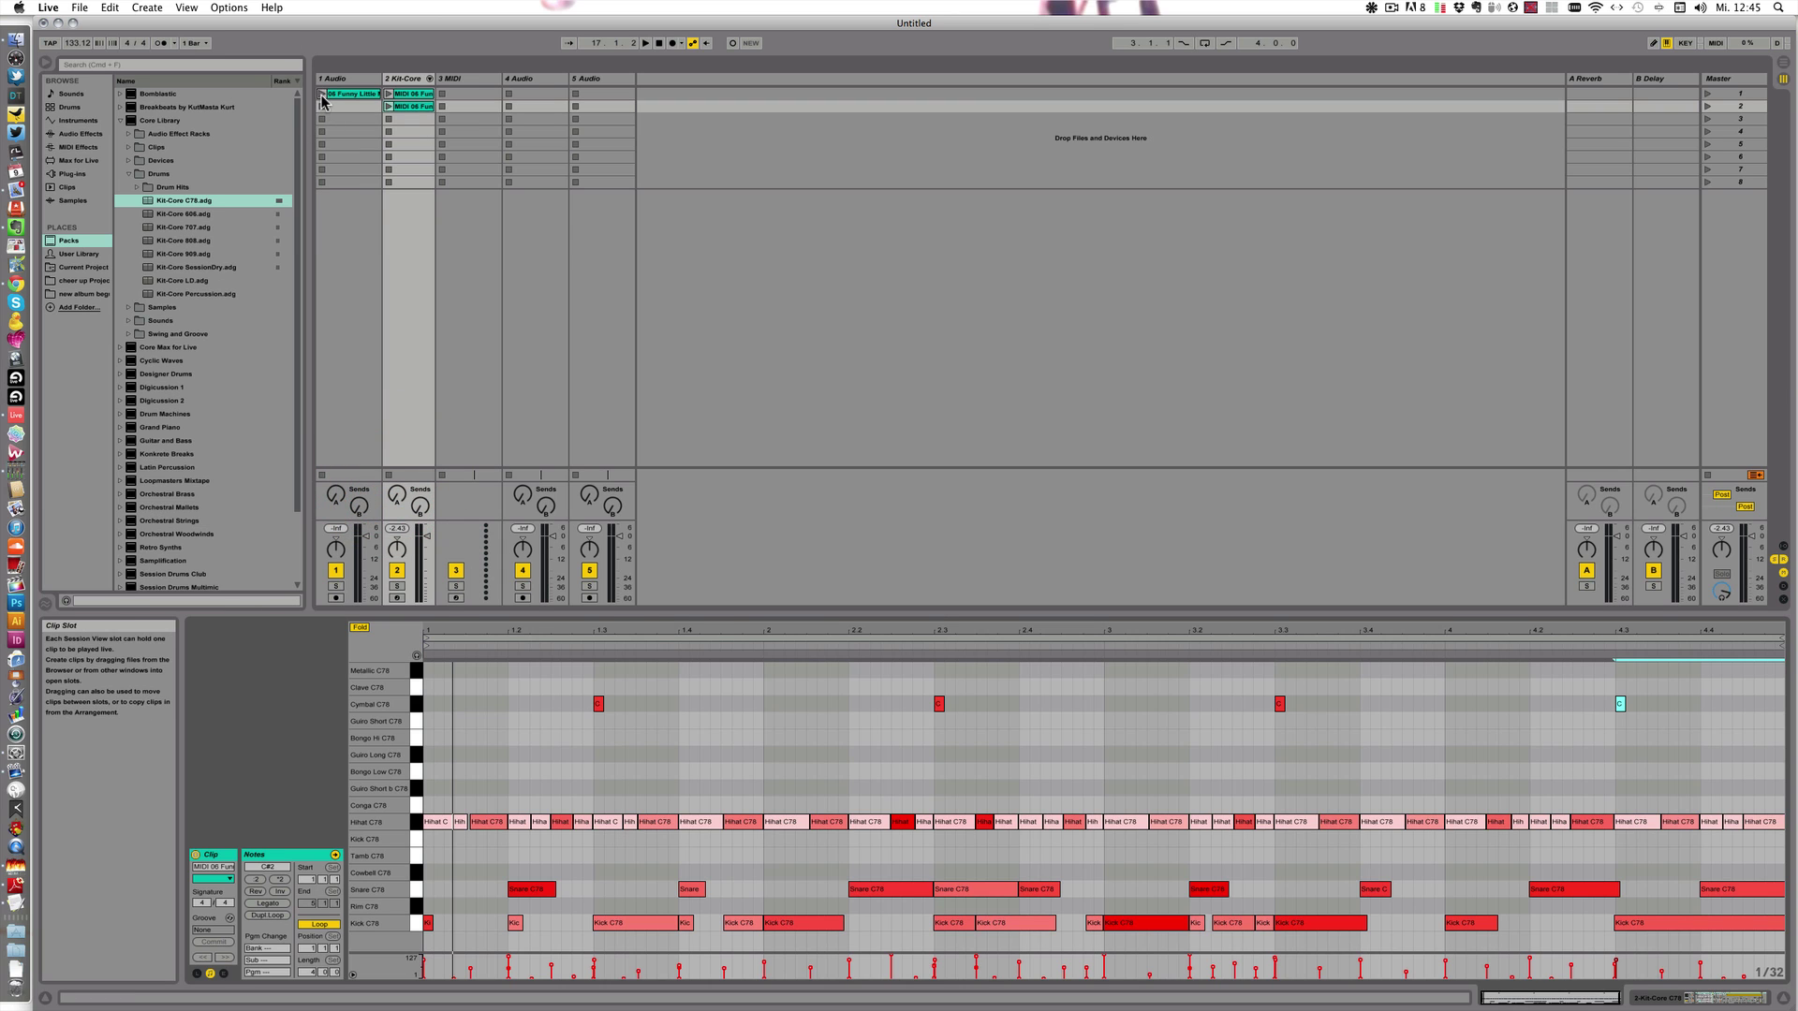
left_click(322, 94)
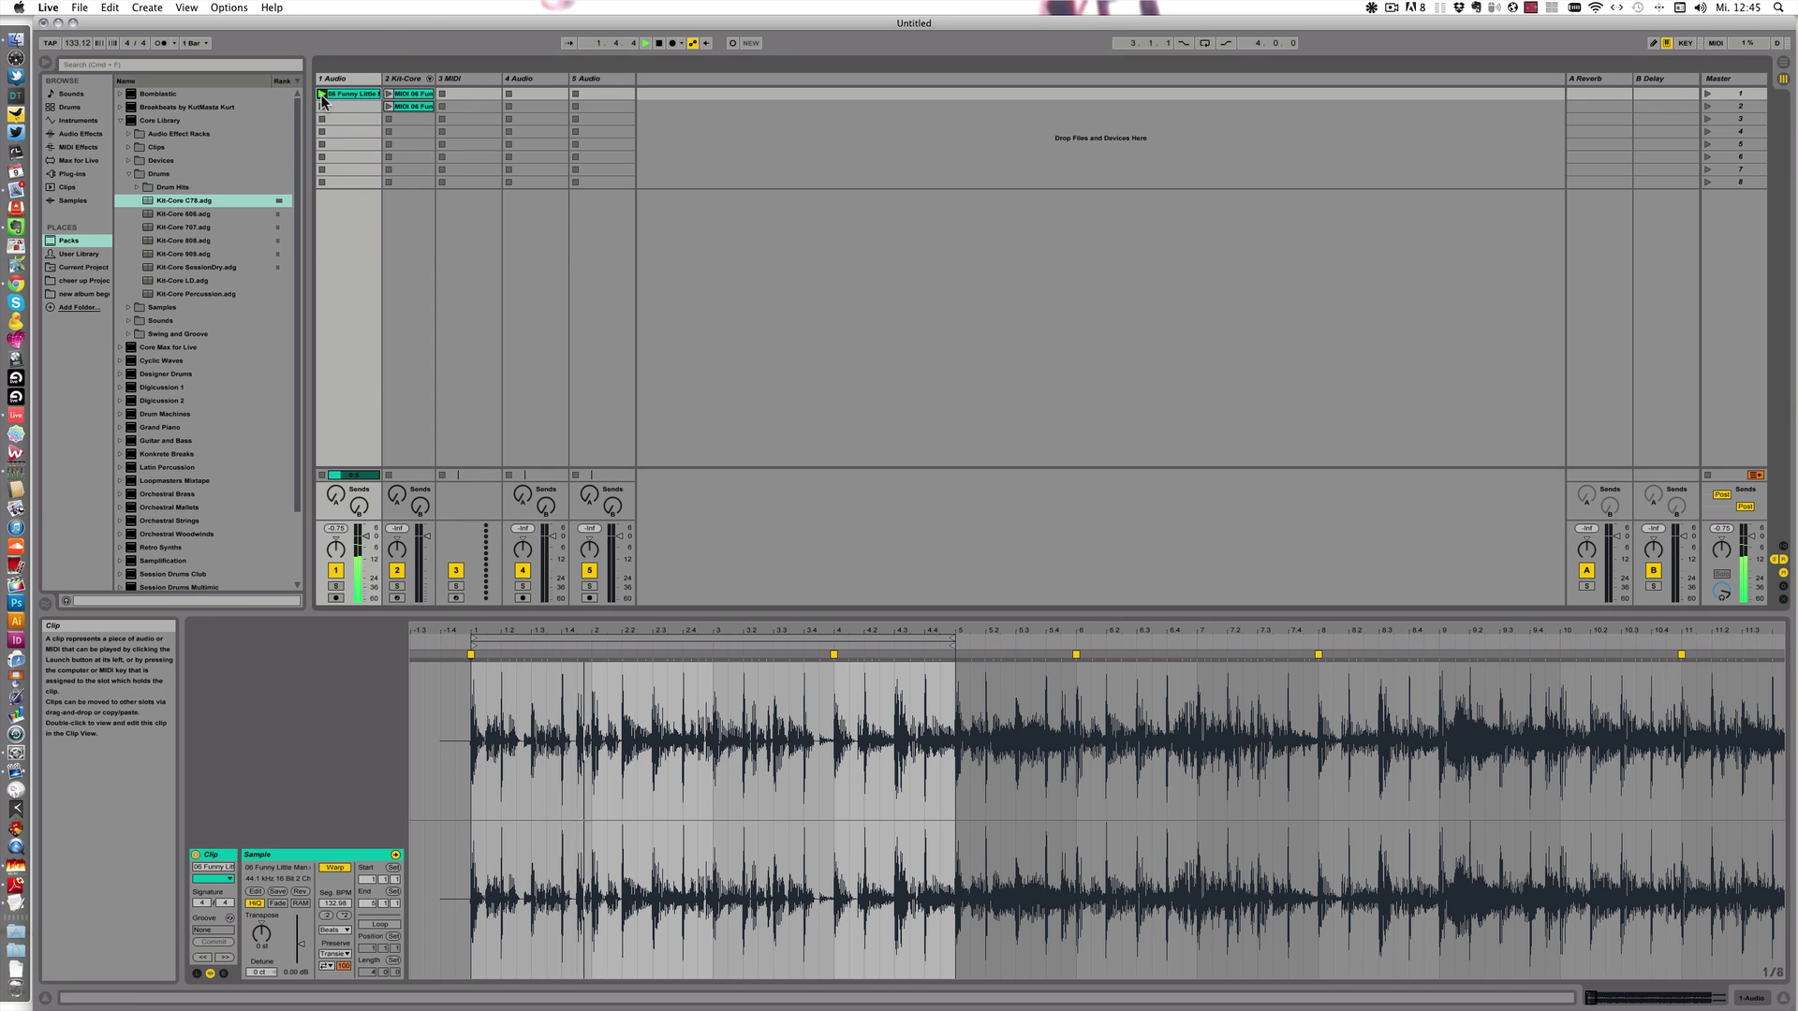
left_click(322, 475)
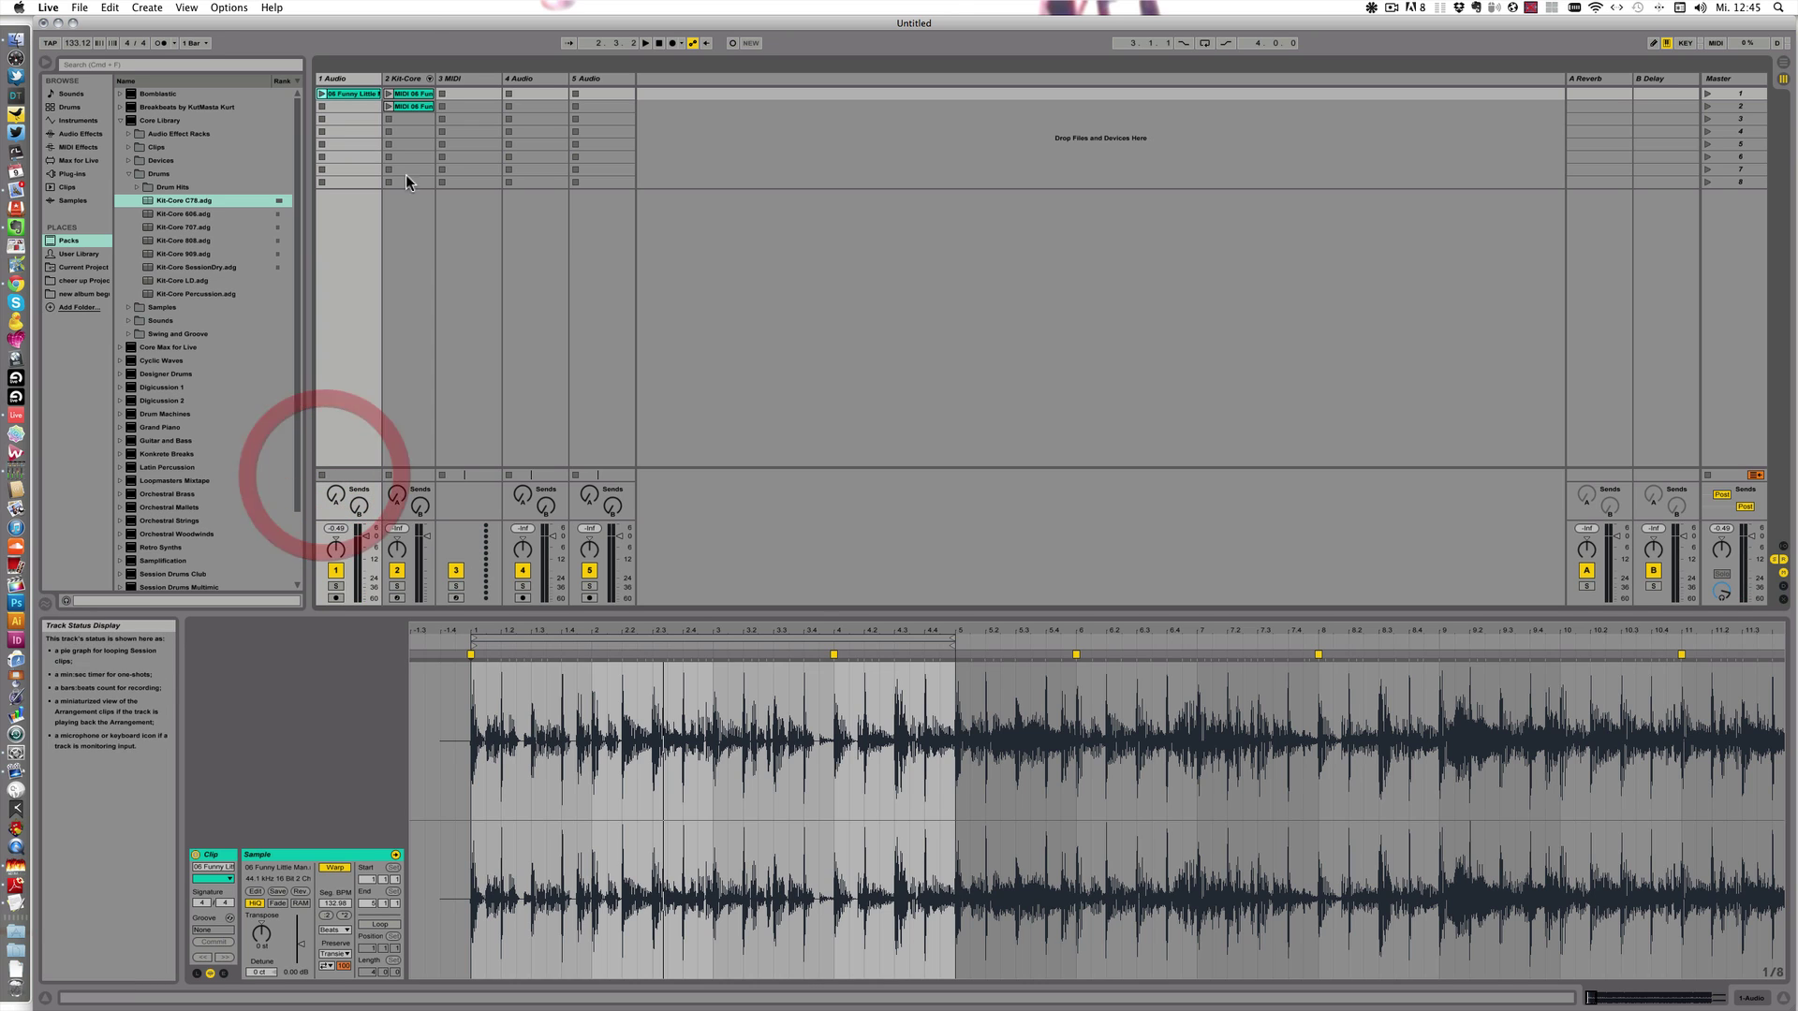
left_click(388, 107)
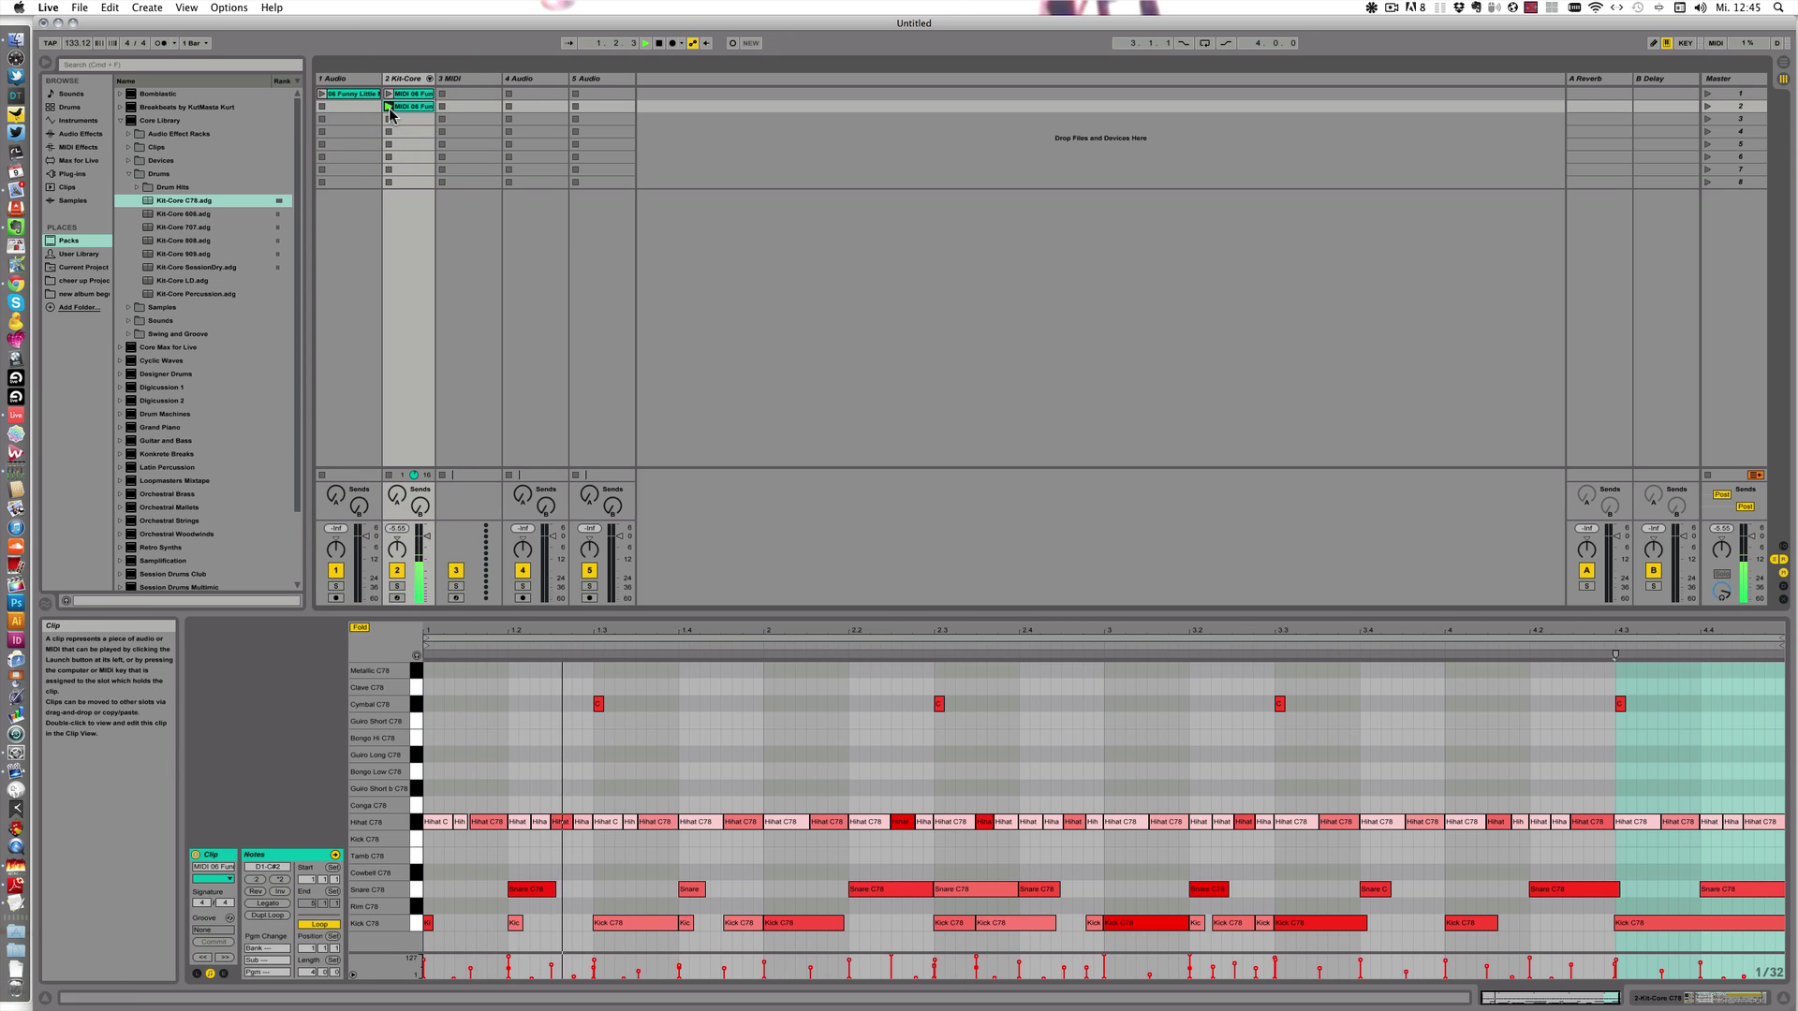